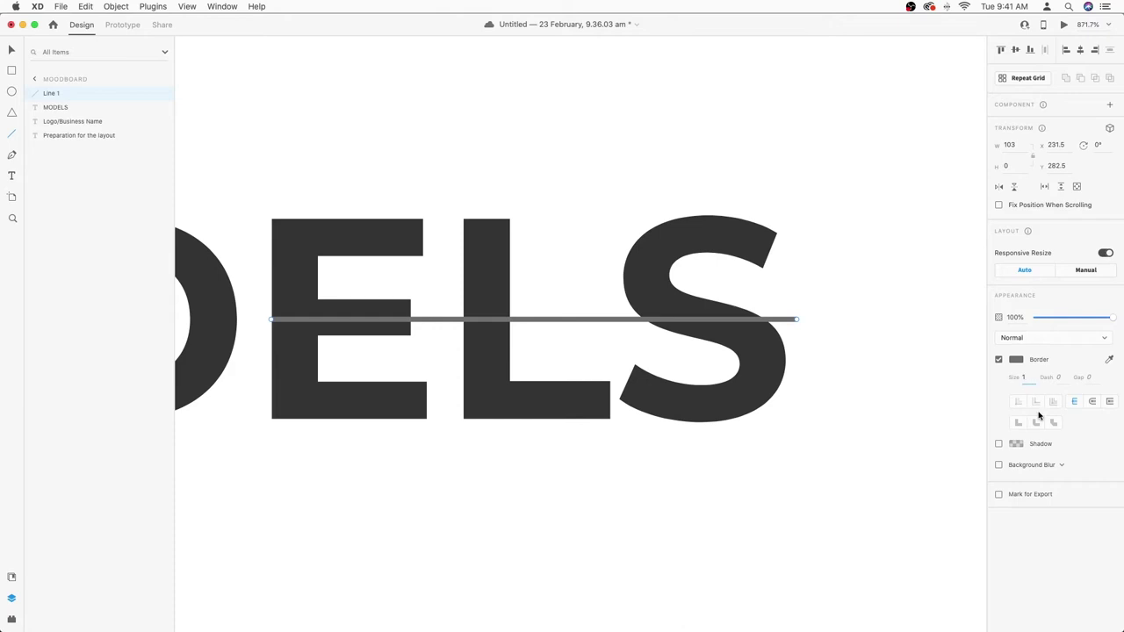
# Step: Reposition the strike-through line across the letters ELS of the MODELS logo and deselect it
pyautogui.click(12, 51)
pyautogui.moveTo(468, 335); pyautogui.dragTo(492, 338)
pyautogui.click(801, 368)
pyautogui.press('super+minus')
pyautogui.press('super+minus')
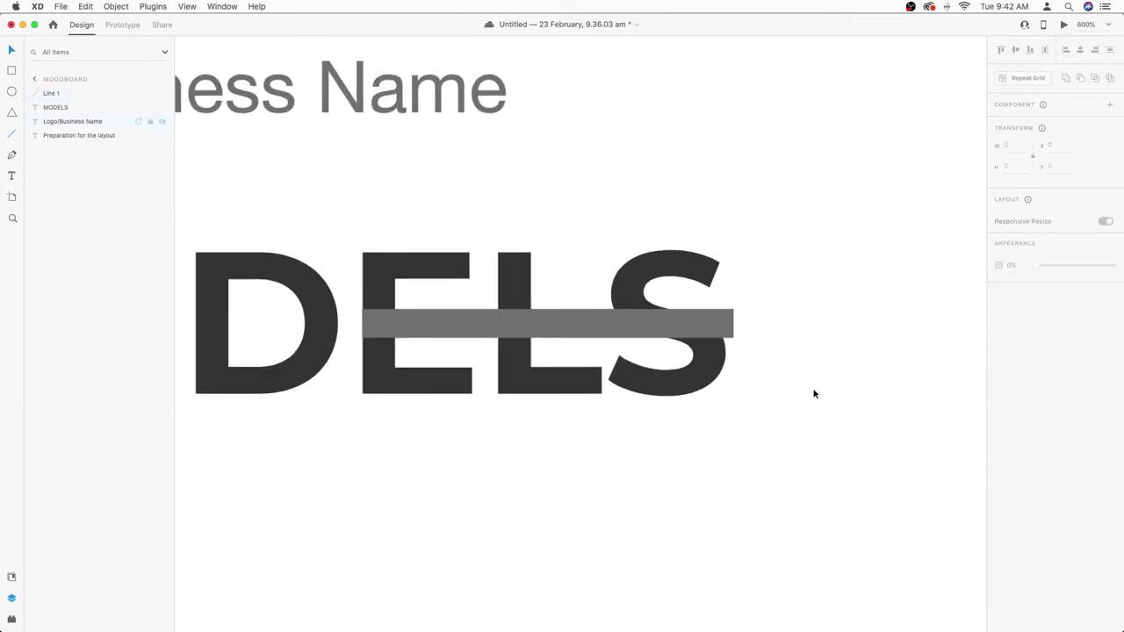
pyautogui.scroll(-5, 815, 395)
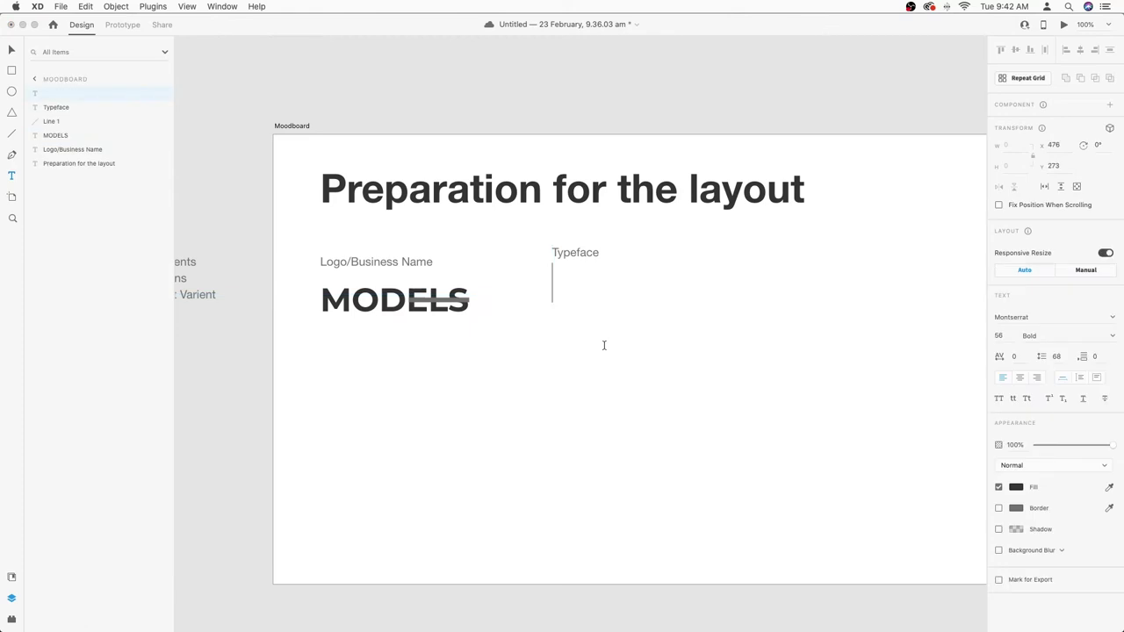
# Step: Enter the text "Headings (h1 to h6)" below the Typeface label
pyautogui.write('Headings')
pyautogui.press('super+a')
pyautogui.press('Right')
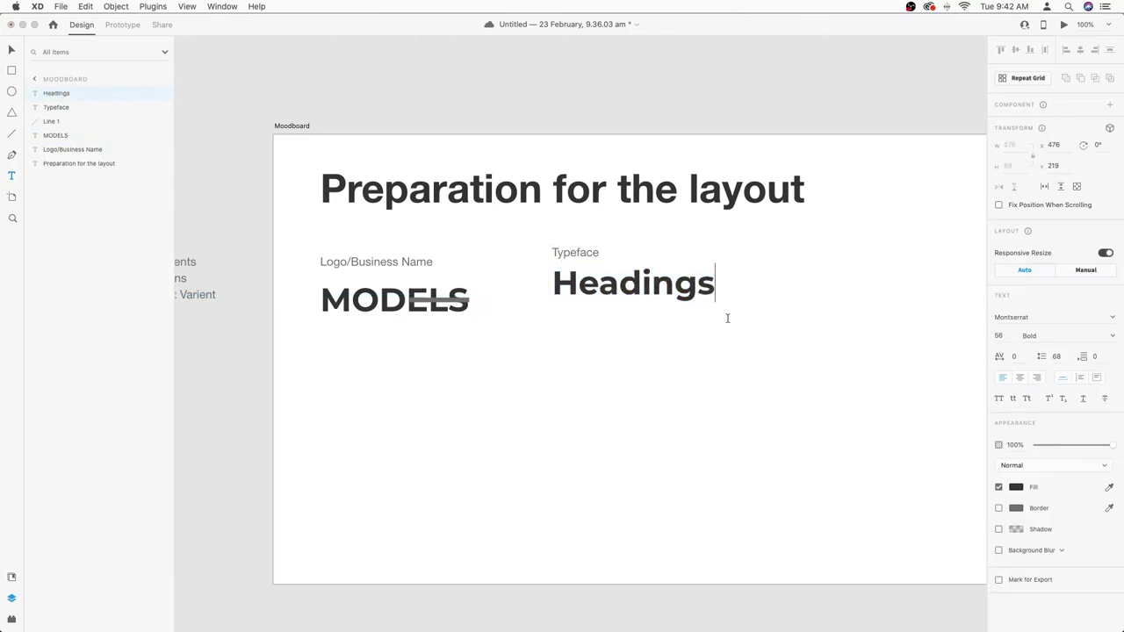
pyautogui.write('(h1 to h6')
pyautogui.press('Escape')
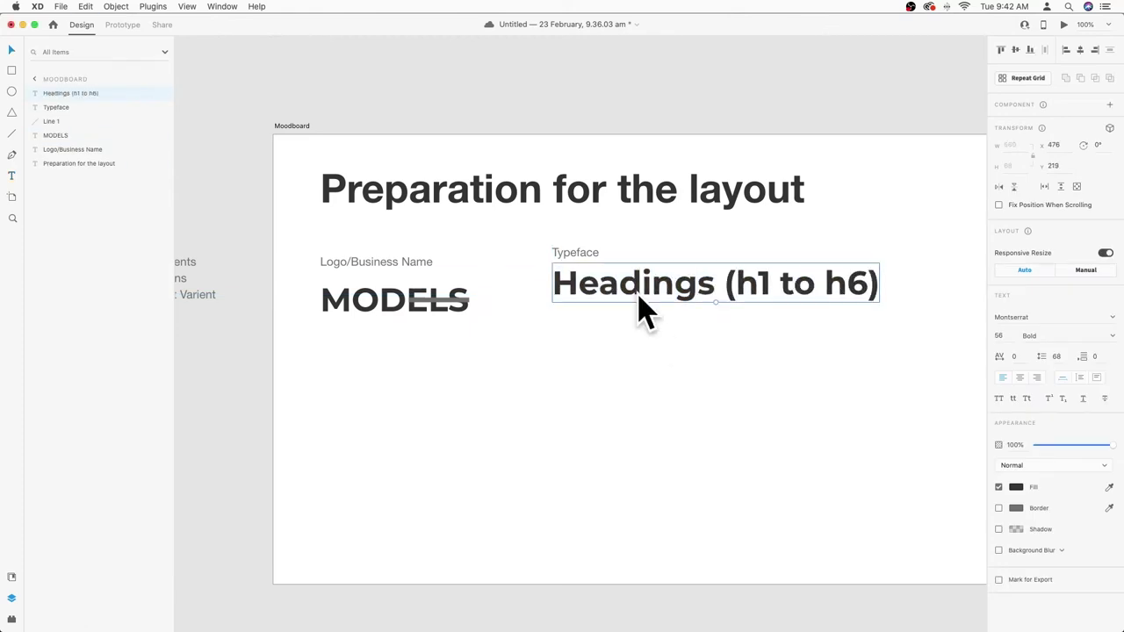
# Step: Move the headings text down level with the MODELS logo and set its font weight to ExtraBold
pyautogui.moveTo(638, 295); pyautogui.dragTo(630, 314)
pyautogui.click(1112, 336)
pyautogui.click(1040, 475)
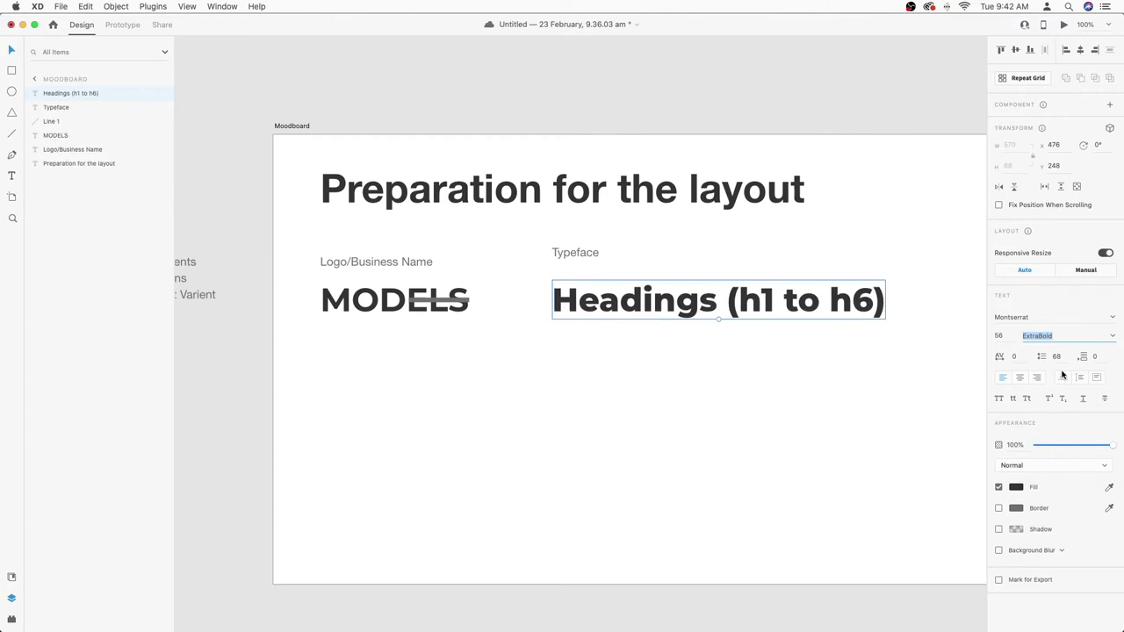
# Step: Set the character spacing of the headings text to -50 and tighten the MODELS logo text to -40
pyautogui.click(1012, 355)
pyautogui.hotkey('shift', 'Down')
pyautogui.hotkey('shift', 'Down')
pyautogui.hotkey('shift', 'Down')
pyautogui.hotkey('shift', 'Down')
pyautogui.hotkey('shift', 'Down')
pyautogui.hotkey('shift', 'Down')
pyautogui.hotkey('shift', 'Up')
pyautogui.hotkey('shift', 'Up')
pyautogui.hotkey('shift', 'Up')
pyautogui.hotkey('shift', 'Down')
pyautogui.hotkey('shift', 'Down')
pyautogui.click(591, 389)
pyautogui.click(400, 308)
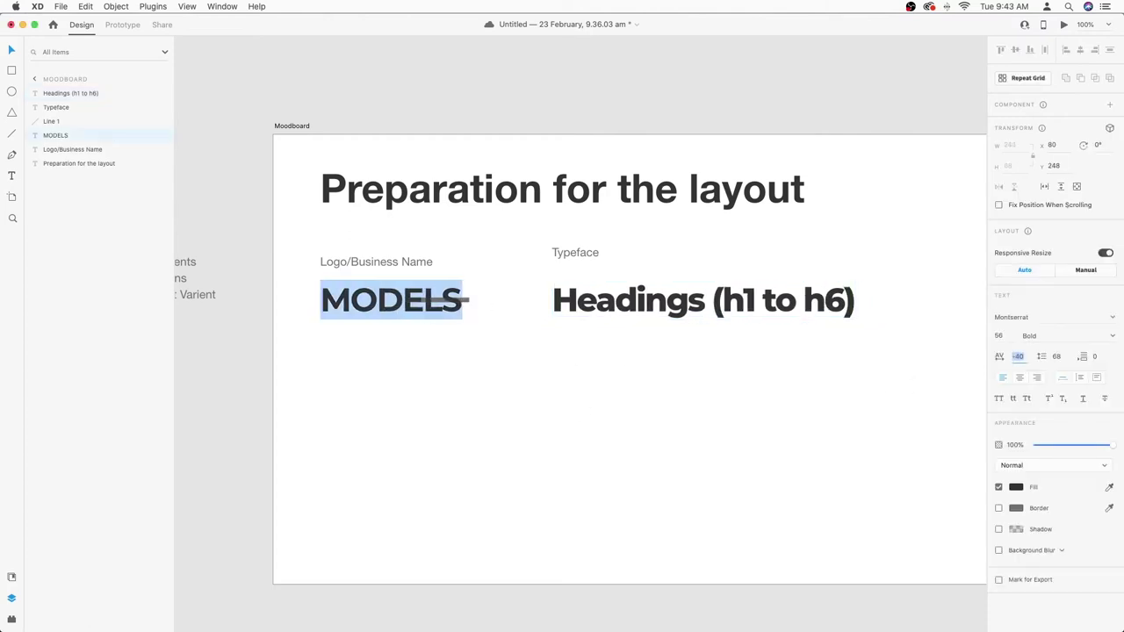
# Step: Replace the headings text with "Lorem ipsum dolor (h1)" and show the words Lorem ipsum dolor in uppercase
pyautogui.hscroll(2, 562, 334)
pyautogui.click(635, 309)
pyautogui.doubleClick(635, 303)
pyautogui.write('Lorem ipsum dolor')
pyautogui.press('super+shift+Left')
pyautogui.click(999, 397)
pyautogui.write(')')
pyautogui.click(695, 384)
# Step: Duplicate the h1 line below itself and set the font sizes of the next two lines to 44 and 32
pyautogui.moveTo(703, 299); pyautogui.dragTo(702, 344)
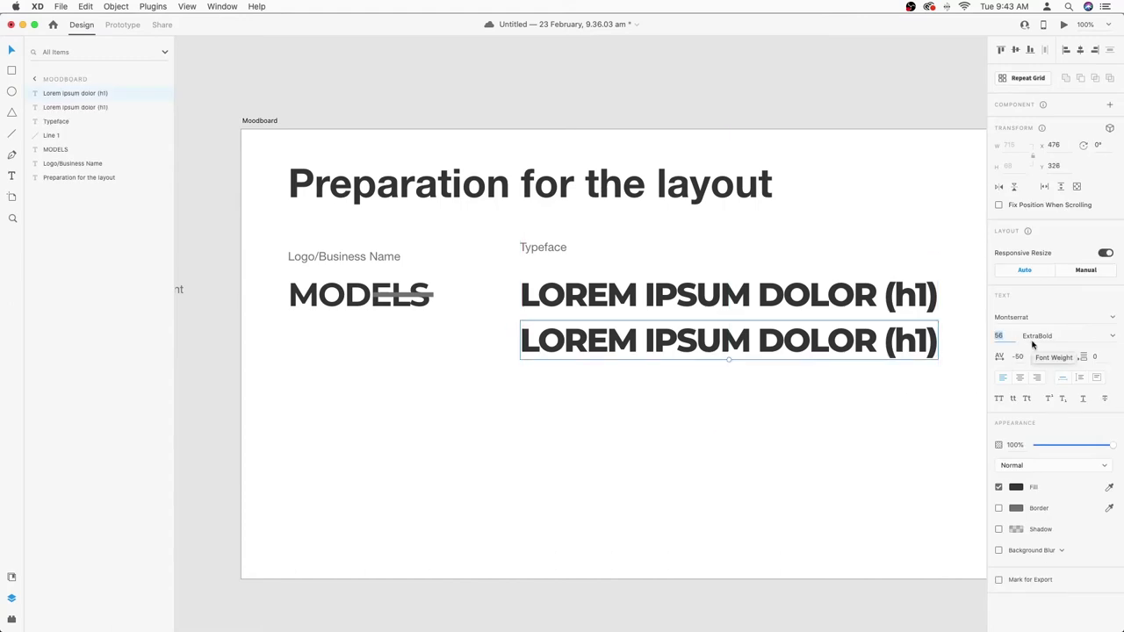
pyautogui.write('44')
pyautogui.press('Return')
pyautogui.moveTo(626, 339); pyautogui.dragTo(647, 546)
pyautogui.click(1004, 336)
pyautogui.write('32')
pyautogui.press('Return')
# Step: Set the font sizes of the remaining four copies to 28, 26, 24 and 22 in descending order
pyautogui.click(999, 336)
pyautogui.write('28')
pyautogui.press('Return')
pyautogui.write('26')
pyautogui.press('Return')
pyautogui.write('24')
pyautogui.press('Return')
pyautogui.write('22')
pyautogui.press('Return')
# Step: Relabel the five copies beneath the h1 line as h2, h3, h4, h5 and h6
pyautogui.doubleClick(836, 342)
pyautogui.moveTo(832, 343); pyautogui.dragTo(841, 342)
pyautogui.write('2')
pyautogui.doubleClick(748, 389)
pyautogui.moveTo(744, 389); pyautogui.dragTo(754, 389)
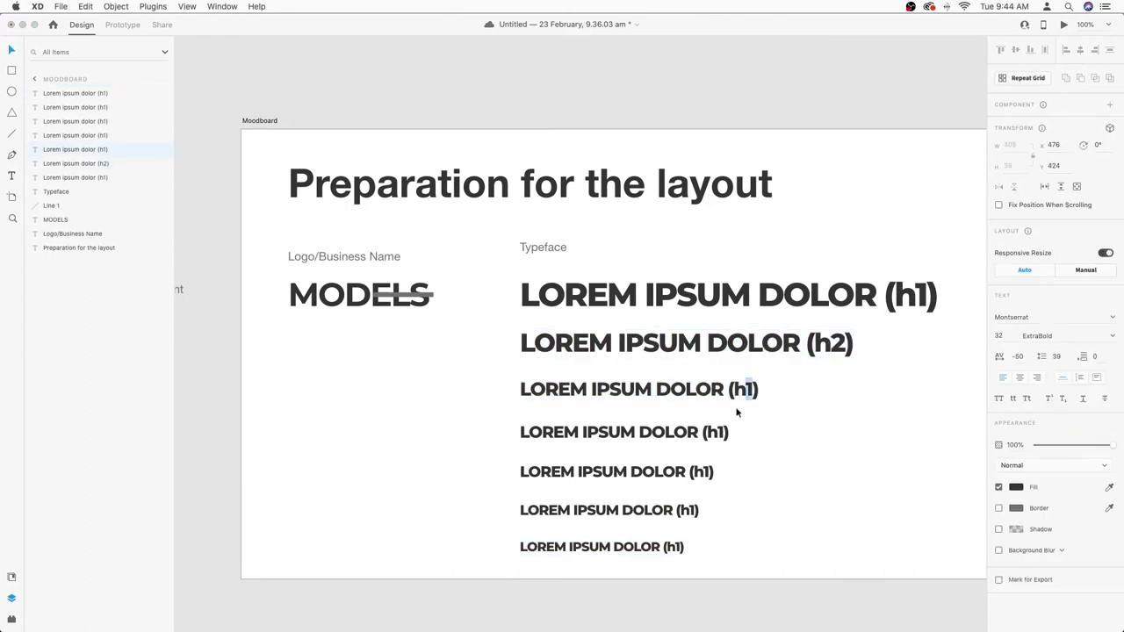
pyautogui.write('4')
pyautogui.doubleClick(706, 472)
pyautogui.moveTo(701, 472); pyautogui.dragTo(711, 471)
pyautogui.write('5')
pyautogui.doubleClick(691, 511)
pyautogui.moveTo(687, 510); pyautogui.dragTo(697, 510)
pyautogui.write('6')
# Step: Relabel the lowest text line as "(p/li)" and set its font size to 16
pyautogui.doubleClick(676, 547)
pyautogui.click(679, 547)
pyautogui.press('Escape')
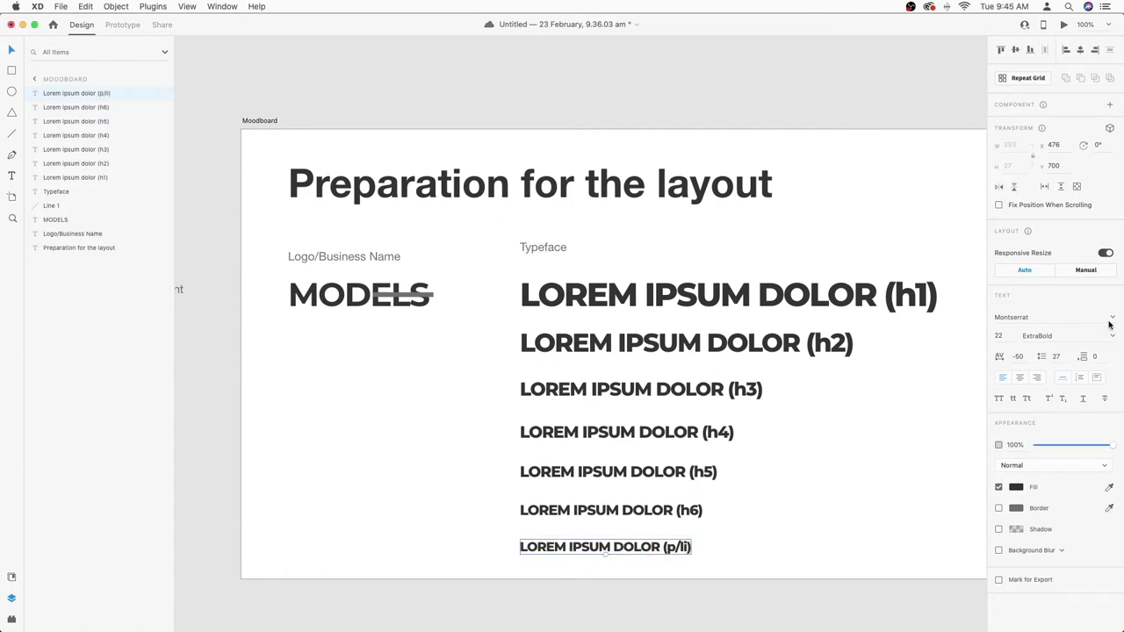
pyautogui.scroll(10, 873, 443)
pyautogui.write('16')
pyautogui.press('Return')
# Step: Retype the p/li sample as "Lorem ipsum dolor sit amet" and remove its uppercase formatting
pyautogui.doubleClick(617, 351)
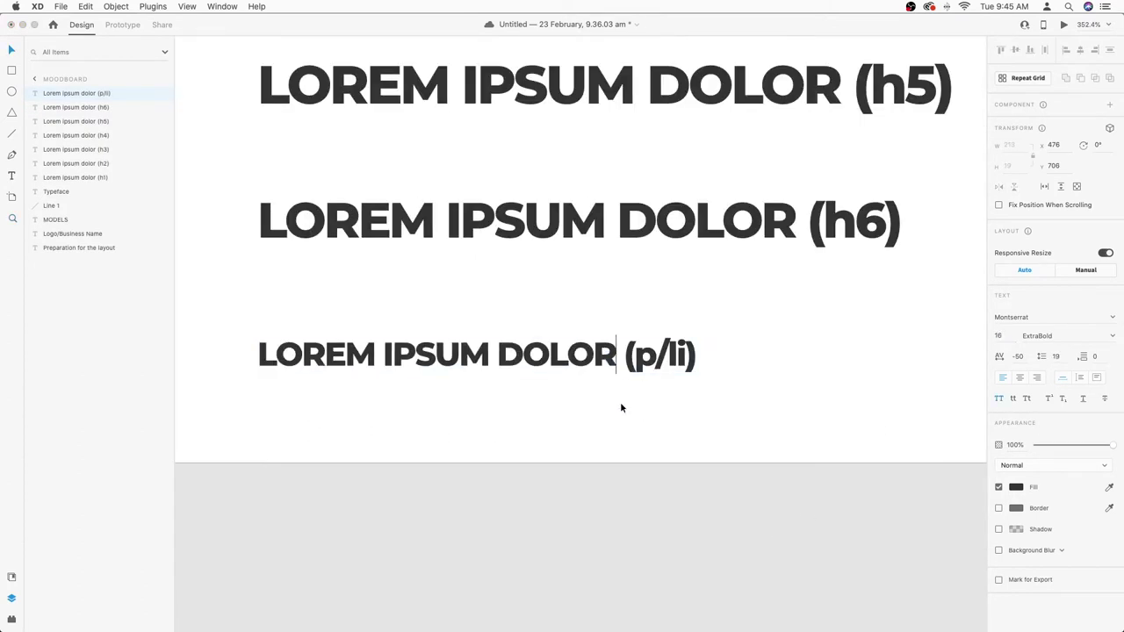
pyautogui.press('shift+super+Left')
pyautogui.write('Lorem ipsum dol')
pyautogui.press('shift+super+Left')
pyautogui.click(997, 399)
pyautogui.press('Right')
pyautogui.write('or sit amet')
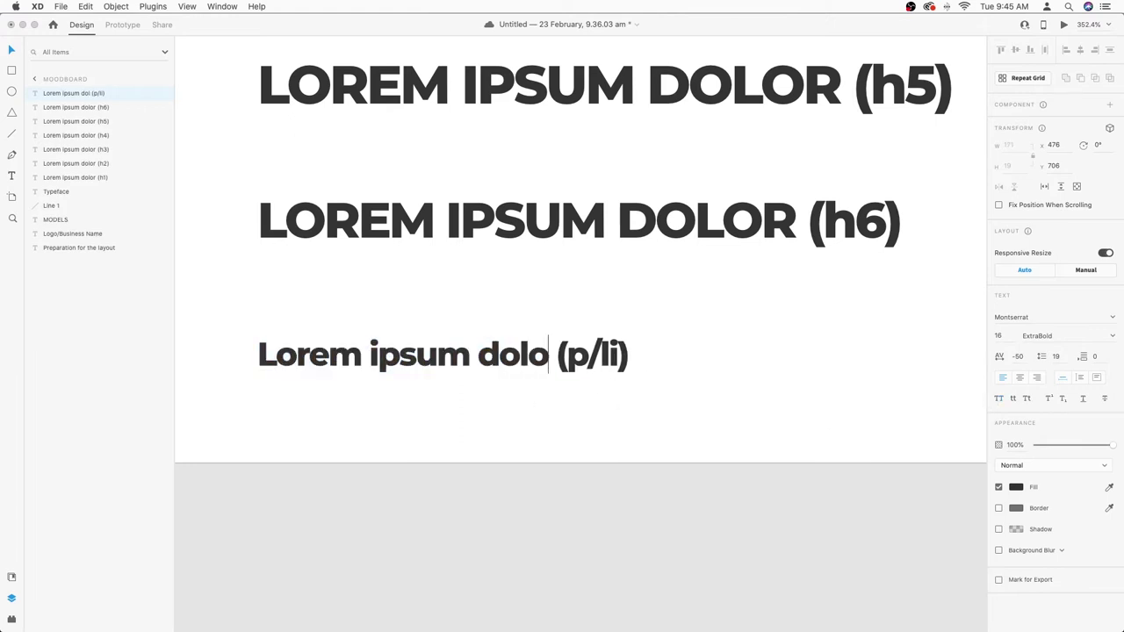
pyautogui.press('Escape')
pyautogui.press('super+0')
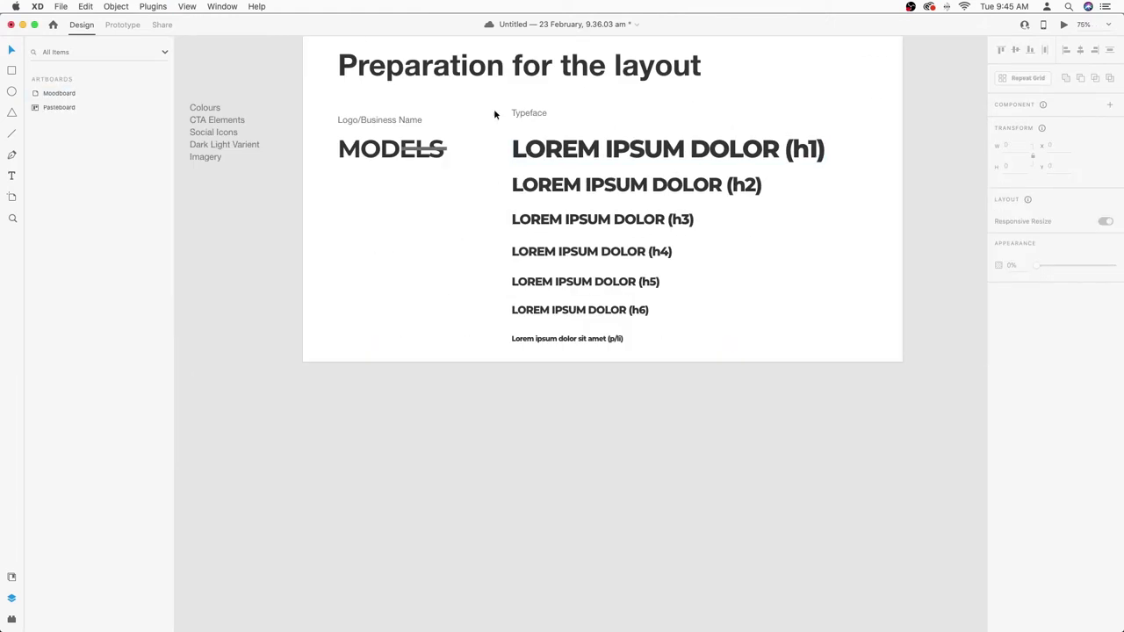
pyautogui.click(344, 189)
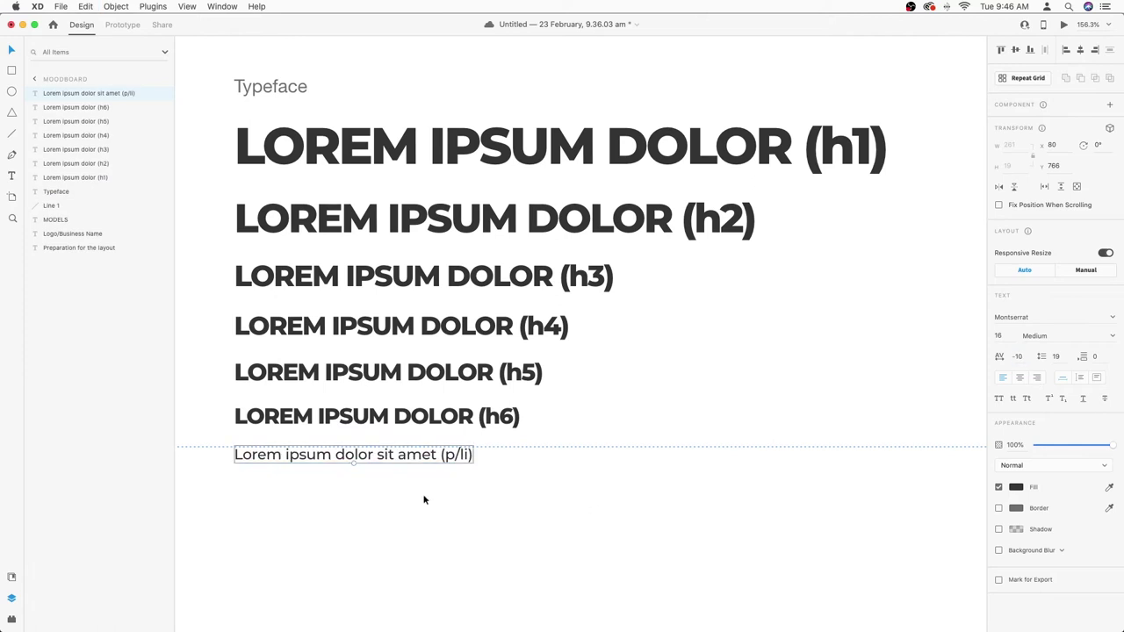
# Step: Loosen the character spacing of the h3 to h5 lines to -30 and widen the h6 line's spacing further
pyautogui.moveTo(424, 497); pyautogui.dragTo(404, 263)
pyautogui.click(421, 416)
pyautogui.click(999, 337)
pyautogui.hotkey('shift', 'Up')
pyautogui.hotkey('shift', 'Down')
pyautogui.click(1018, 356)
pyautogui.hotkey('shift', 'Up')
pyautogui.hotkey('shift', 'Up')
pyautogui.hotkey('shift', 'Up')
pyautogui.hotkey('shift', 'Up')
pyautogui.hotkey('shift', 'Up')
pyautogui.hotkey('shift', 'Up')
pyautogui.hotkey('shift', 'Up')
pyautogui.hotkey('shift', 'Up')
pyautogui.hotkey('shift', 'Up')
pyautogui.hotkey('shift', 'Up')
pyautogui.click(716, 404)
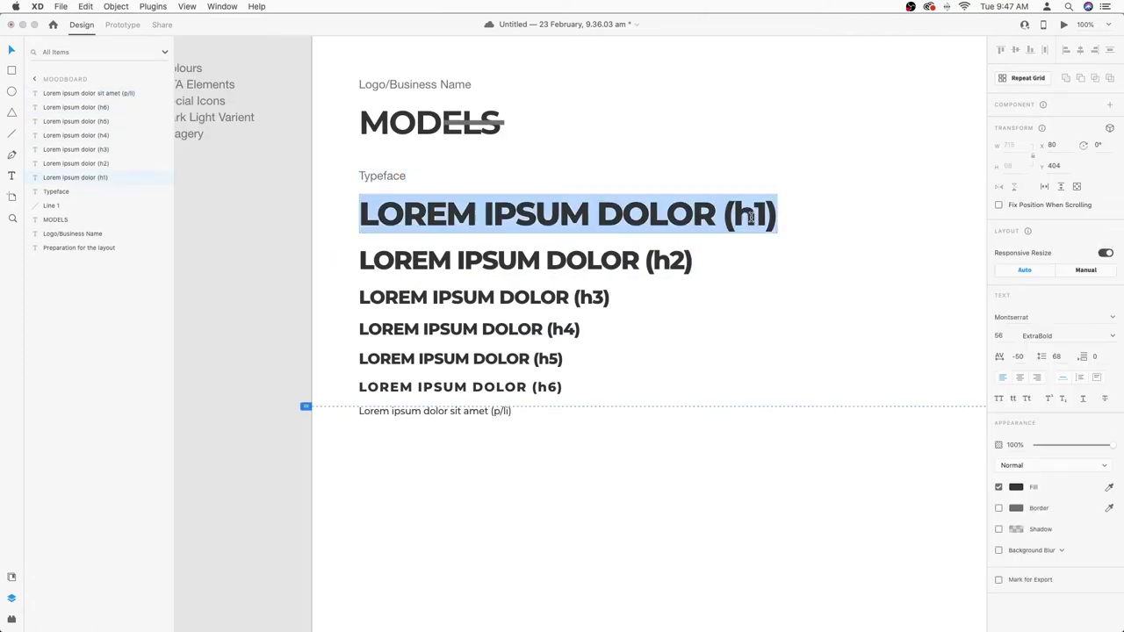
# Step: Append "-Dark" to the labels in parentheses of the h1 to h6 and p/li lines
pyautogui.write('-Dark')
pyautogui.doubleClick(683, 262)
pyautogui.write('-Dark')
pyautogui.doubleClick(605, 300)
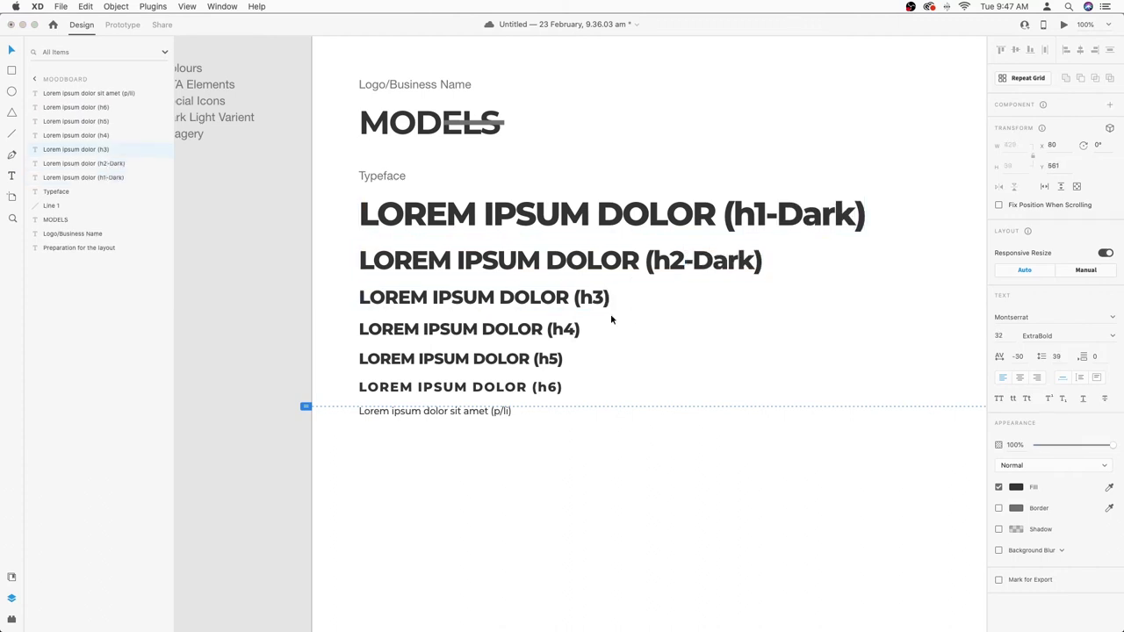
pyautogui.write('-Dark')
pyautogui.doubleClick(575, 331)
pyautogui.write('-Dark-D-Dark')
pyautogui.doubleClick(508, 411)
pyautogui.write('-Dark')
# Step: Draw a rectangle about 919 by 499 below the dark text lines and fill it with #333333
pyautogui.click(453, 467)
pyautogui.press('super+minus')
pyautogui.scroll(-2, 398, 205)
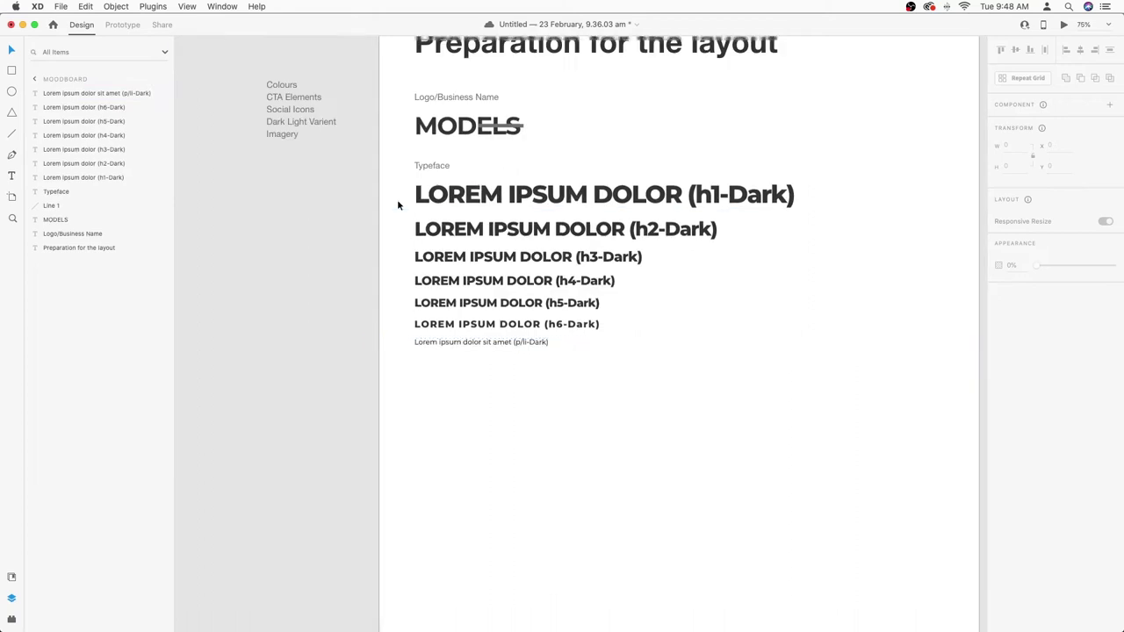
pyautogui.scroll(-1, 398, 204)
pyautogui.press('r')
pyautogui.moveTo(415, 361); pyautogui.dragTo(818, 579)
pyautogui.click(1016, 380)
pyautogui.write('333333')
pyautogui.press('Return')
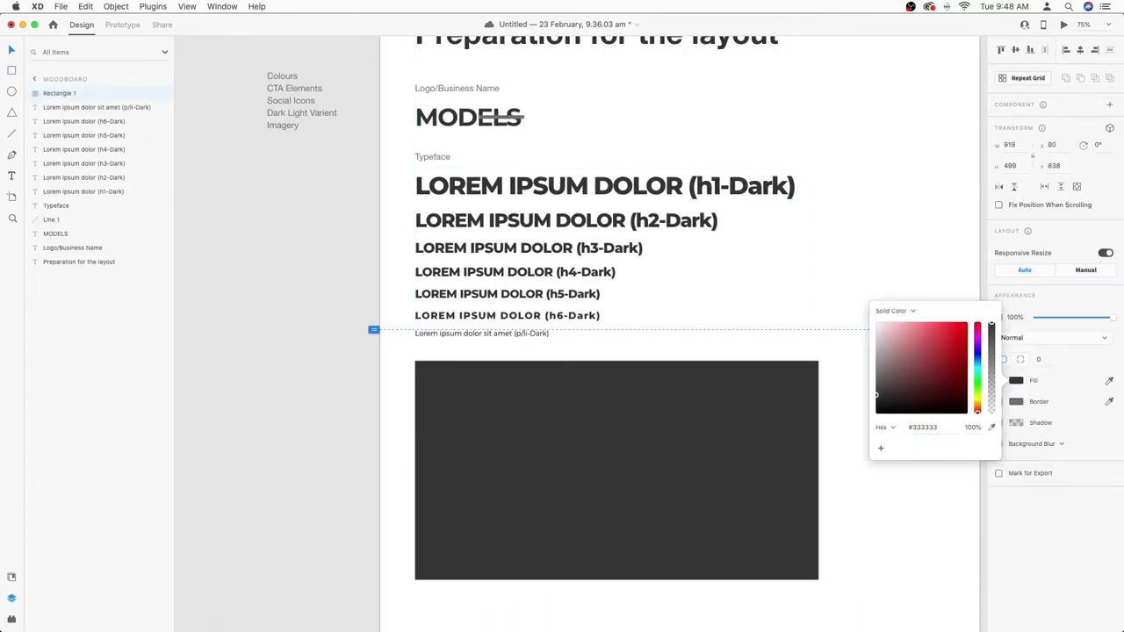
# Step: Stretch the dark rectangle on both sides to span the full width of the artboard
pyautogui.click(321, 367)
pyautogui.scroll(-2, 474, 250)
pyautogui.click(447, 404)
pyautogui.moveTo(416, 409); pyautogui.dragTo(380, 409)
pyautogui.moveTo(819, 409); pyautogui.dragTo(963, 410)
# Step: Duplicate the h1 to p/li text lines onto the dark rectangle and fill the copies with #FFFFFF
pyautogui.moveTo(813, 286); pyautogui.dragTo(492, 123)
pyautogui.keyDown('alt'); pyautogui.moveTo(527, 194); pyautogui.dragTo(527, 422); pyautogui.keyUp('alt')
pyautogui.click(1016, 487)
pyautogui.write('ffffff')
pyautogui.press('Return')
# Step: Select the white text lines without the rectangle and move them up to centre them vertically within it
pyautogui.click(338, 337)
pyautogui.moveTo(338, 337); pyautogui.dragTo(791, 505)
pyautogui.keyDown('shift'); pyautogui.click(843, 422); pyautogui.keyUp('shift')
pyautogui.moveTo(586, 418); pyautogui.dragTo(586, 407)
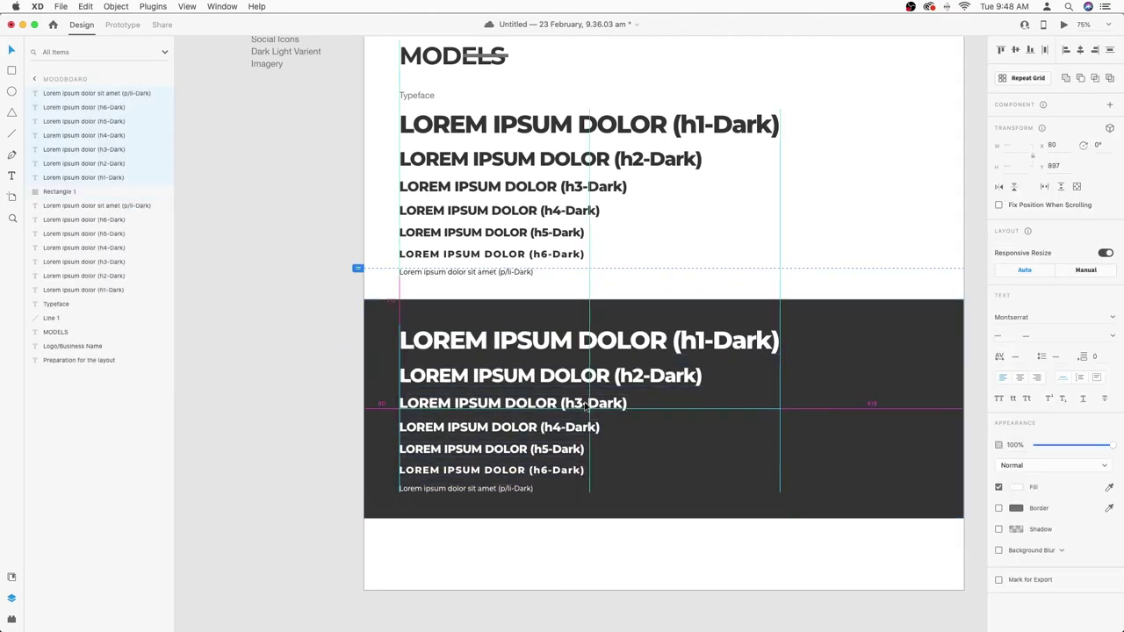
# Step: Replace "Dark" with "Light" in the labels of all seven white text lines
pyautogui.click(746, 578)
pyautogui.scroll(2, 746, 578)
pyautogui.doubleClick(740, 262)
pyautogui.write('Light')
pyautogui.press('Escape')
pyautogui.doubleClick(651, 307)
pyautogui.write('Light')
pyautogui.press('Escape')
pyautogui.doubleClick(538, 348)
pyautogui.write('LightLight')
pyautogui.doubleClick(494, 406)
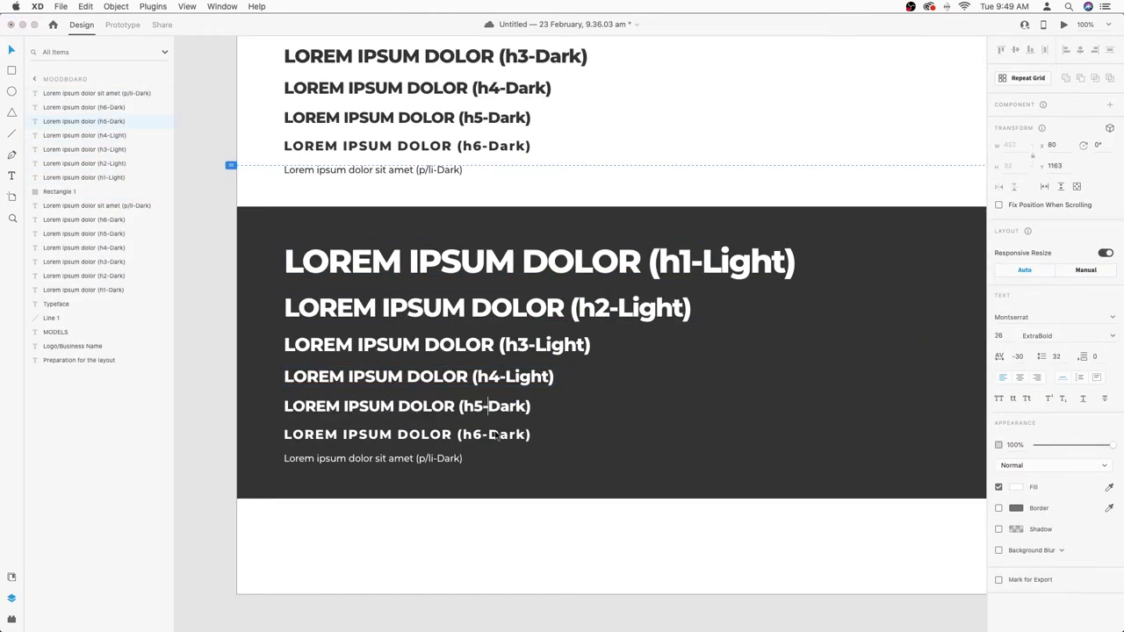
pyautogui.write('Light')
pyautogui.doubleClick(511, 435)
pyautogui.write('Light')
pyautogui.doubleClick(450, 458)
pyautogui.write('Light')
# Step: Set the opacity of the white p/li line and the white h3 to h6 lines to 85%
pyautogui.click(1013, 446)
pyautogui.write('85')
pyautogui.click(505, 434)
pyautogui.keyDown('shift'); pyautogui.click(505, 407); pyautogui.keyUp('shift')
pyautogui.keyDown('shift'); pyautogui.click(509, 377); pyautogui.keyUp('shift')
pyautogui.keyDown('shift'); pyautogui.click(514, 345); pyautogui.keyUp('shift')
pyautogui.scroll(5, 457, 431)
pyautogui.write('85')
# Step: Set the height of the Moodboard artboard to 3000
pyautogui.scroll(-5, 490, 492)
pyautogui.click(281, 221)
pyautogui.scroll(-1, 382, 181)
pyautogui.moveTo(344, 307); pyautogui.dragTo(904, 448)
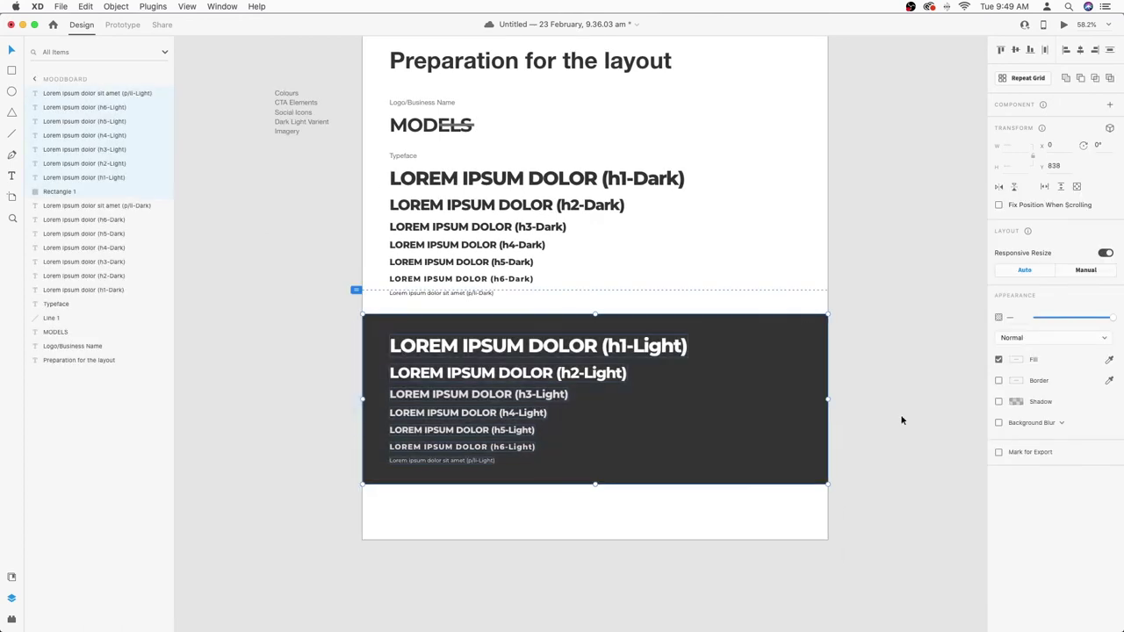
pyautogui.scroll(1, 904, 419)
pyautogui.click(381, 57)
pyautogui.click(1023, 170)
pyautogui.write('3000')
pyautogui.press('Return')
# Step: Add a "Colours" section label below the dark rectangle, left-aligned with the text lines above
pyautogui.moveTo(291, 131); pyautogui.dragTo(407, 545)
pyautogui.keyDown('shift'); pyautogui.click(552, 383); pyautogui.keyUp('shift')
pyautogui.click(864, 271)
pyautogui.moveTo(287, 515); pyautogui.dragTo(318, 266)
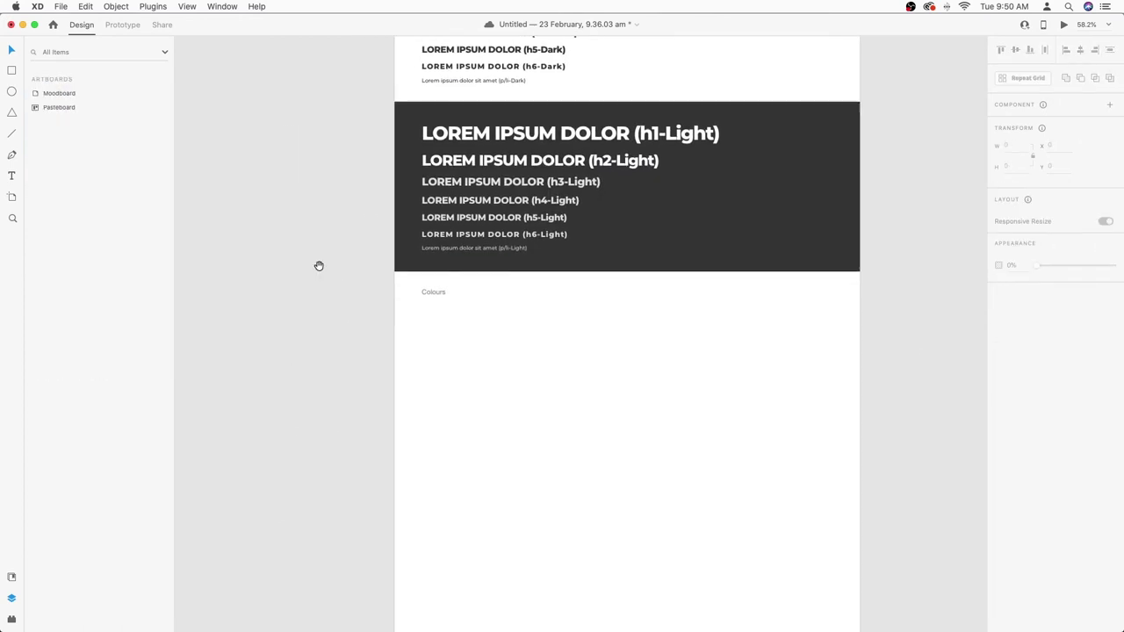
# Step: Add a "Base" label and a 70 × 70 square swatch beneath the Colours label
pyautogui.scroll(5, 470, 313)
pyautogui.moveTo(464, 311); pyautogui.dragTo(500, 307)
pyautogui.moveTo(395, 252)
pyautogui.mouseDown()
pyautogui.moveTo(395, 293)
pyautogui.moveTo(432, 372)
pyautogui.mouseUp()
pyautogui.doubleClick(394, 289)
pyautogui.write('B')
pyautogui.press('Escape')
pyautogui.press('v')
# Step: Duplicate the square swatch sideways to make a row of four adjoining squares under Base
pyautogui.moveTo(413, 313); pyautogui.dragTo(475, 318)
pyautogui.moveTo(475, 318); pyautogui.dragTo(602, 319)
pyautogui.click(562, 294)
# Step: Set the font size of the Base label to 16
pyautogui.click(372, 286)
pyautogui.click(1004, 336)
pyautogui.write('16')
pyautogui.press('Return')
# Step: Duplicate the Base label and its four swatches below the originals and rename the copied label as "Accents"
pyautogui.moveTo(338, 276); pyautogui.dragTo(571, 358)
pyautogui.moveTo(390, 286); pyautogui.dragTo(386, 418)
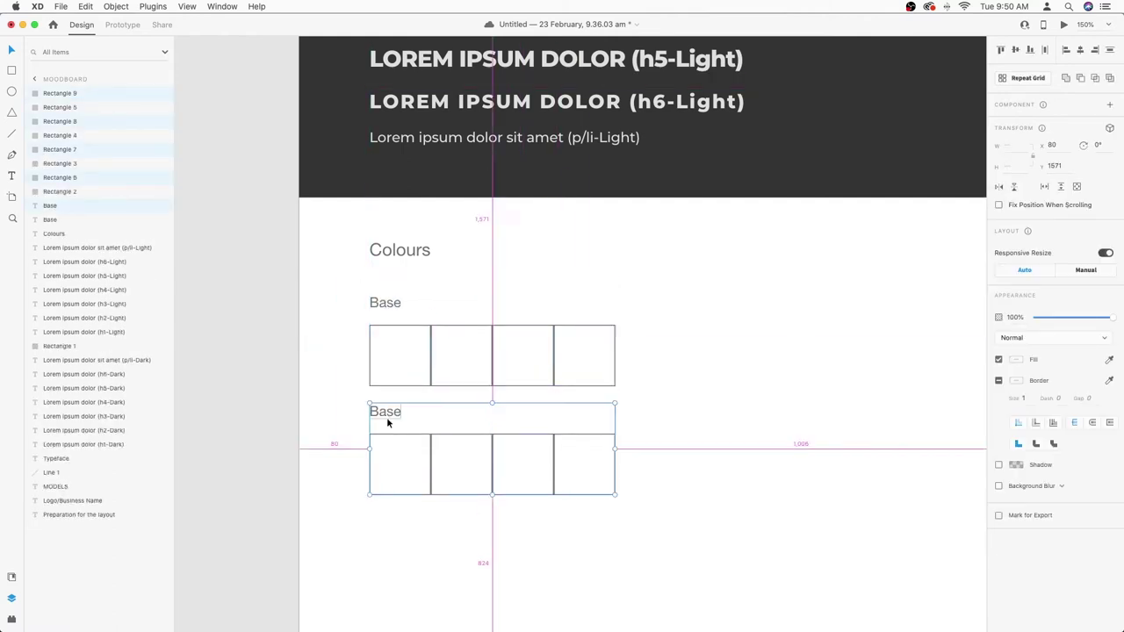
pyautogui.doubleClick(386, 418)
pyautogui.write('Accent')
pyautogui.click(309, 397)
# Step: Switch to Adobe Color in Chrome, examine the Fashion palettes among the Trends and open the third one
pyautogui.scroll(-2, 555, 497)
pyautogui.press('super+Tab')
pyautogui.click(537, 95)
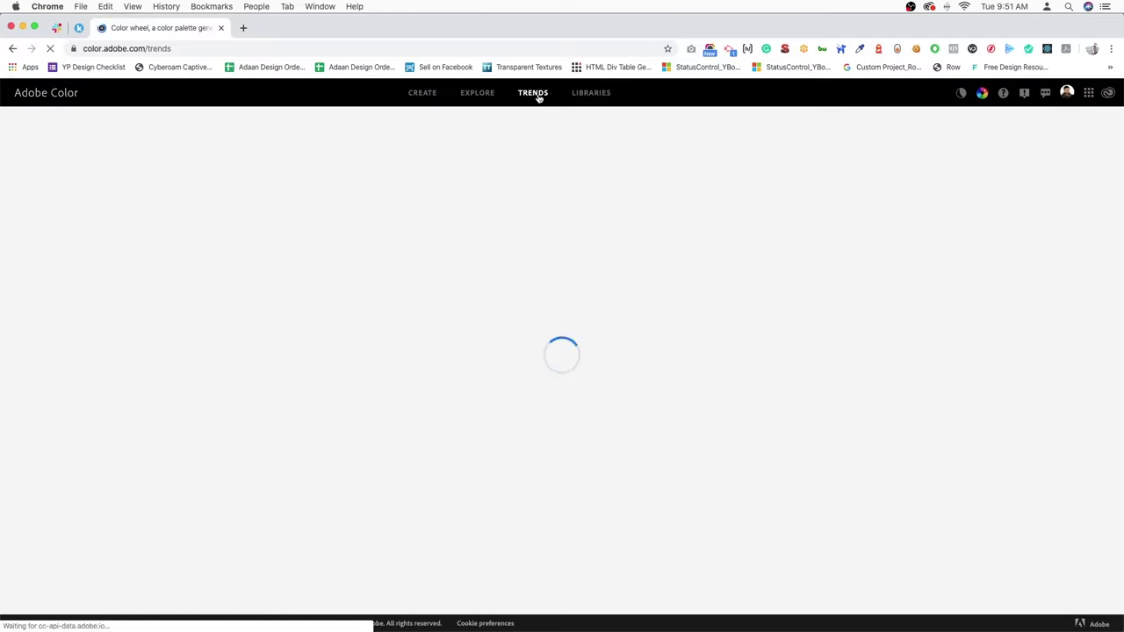
pyautogui.scroll(-5, 687, 183)
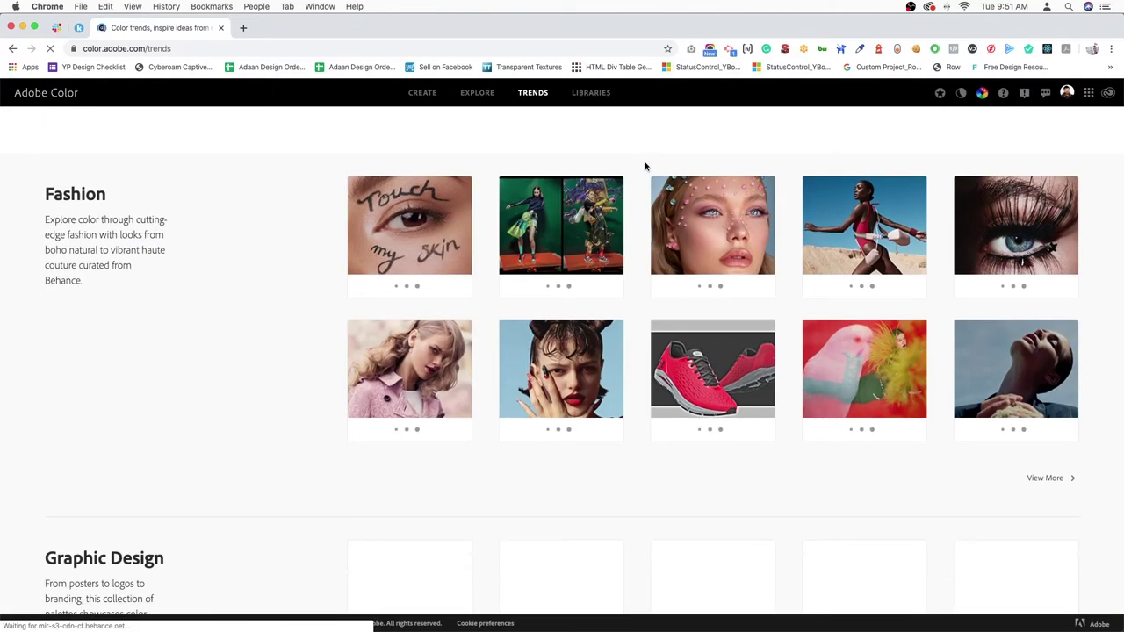
pyautogui.scroll(-3, 296, 367)
pyautogui.scroll(5, 118, 251)
pyautogui.scroll(-5, 118, 251)
pyautogui.scroll(4, 79, 213)
pyautogui.scroll(5, 80, 213)
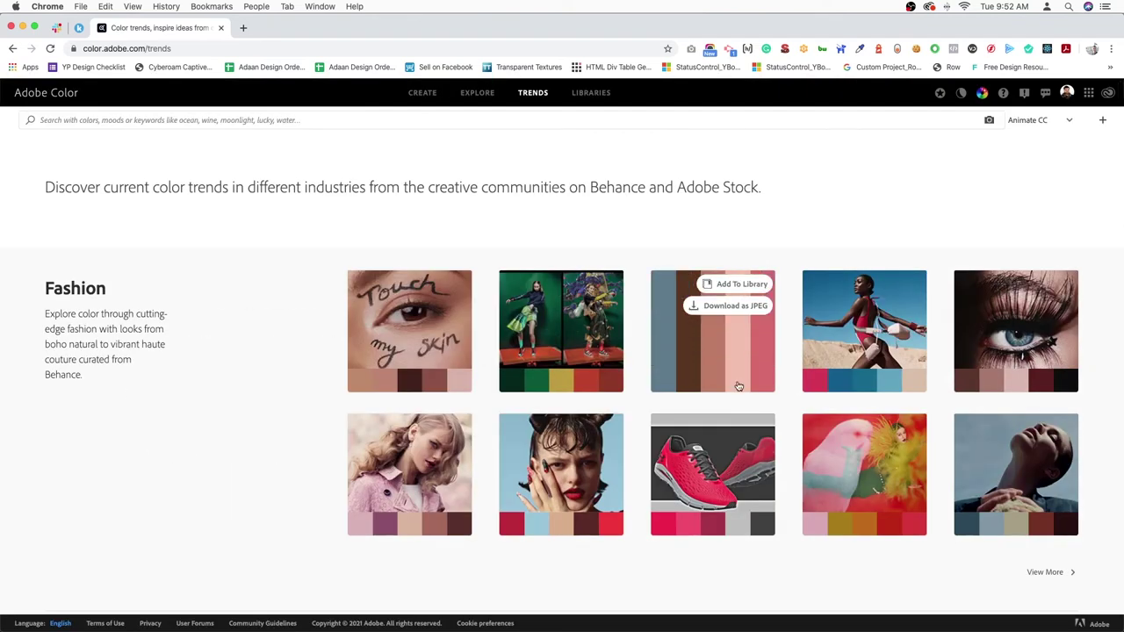
pyautogui.click(732, 352)
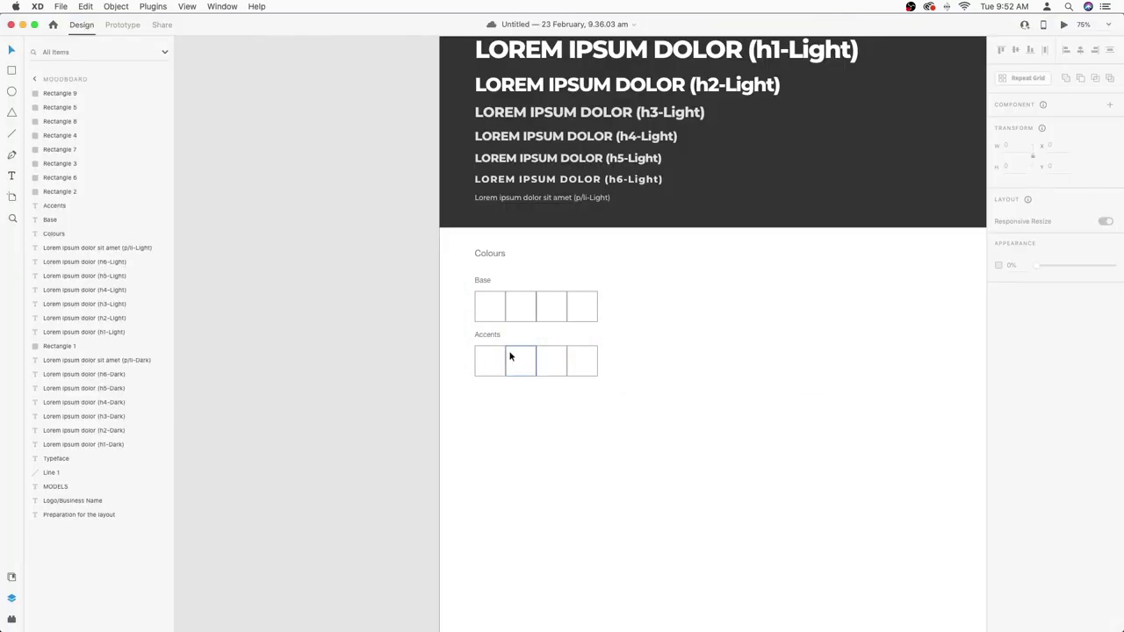
# Step: Fill the first Accents swatch with the palette's rose and the second with its light peach
pyautogui.click(509, 359)
pyautogui.click(943, 402)
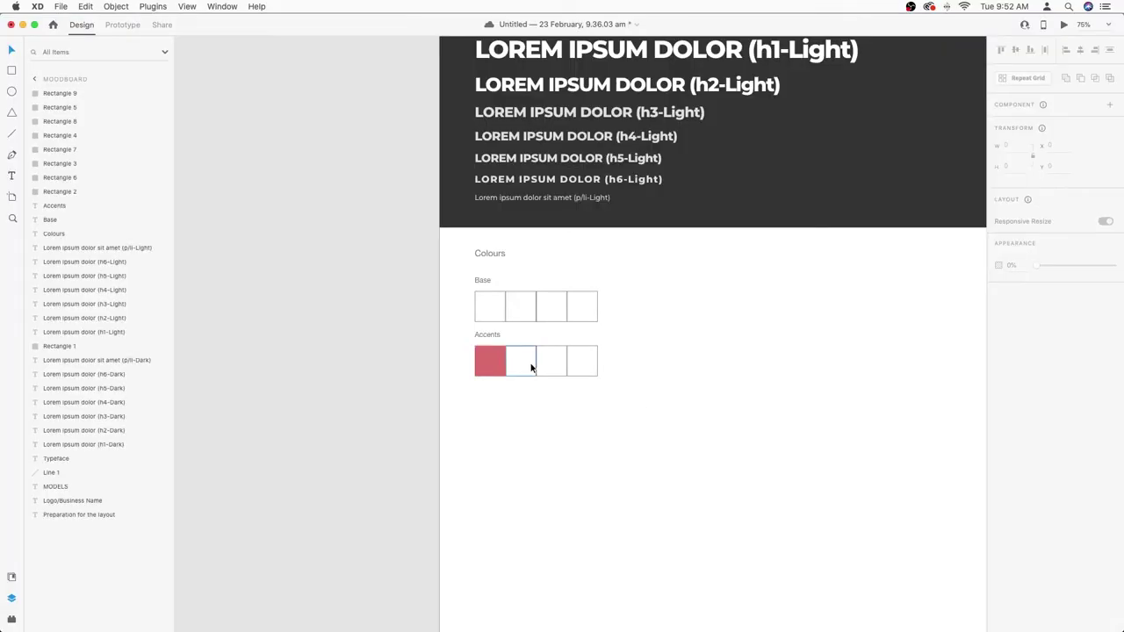
pyautogui.click(532, 367)
pyautogui.click(1003, 406)
pyautogui.click(461, 356)
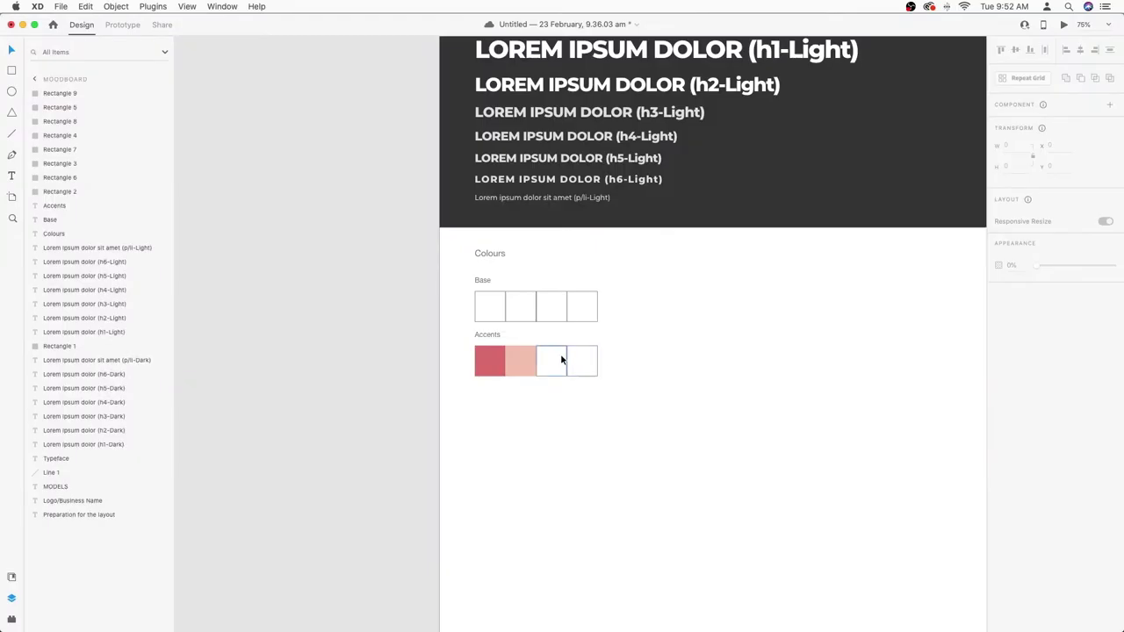
# Step: Fill the third Accents swatch with #BF7C63 and the fourth with the palette's dark brown
pyautogui.click(562, 359)
pyautogui.click(1004, 380)
pyautogui.write('BF7C63')
pyautogui.press('Return')
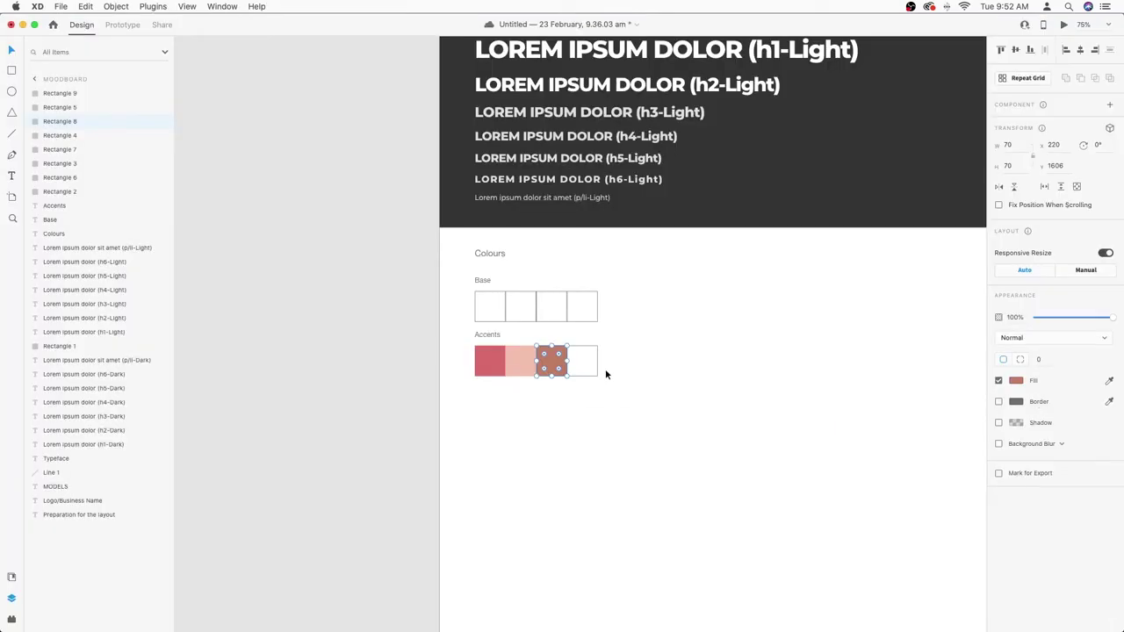
pyautogui.click(584, 360)
pyautogui.click(1016, 380)
pyautogui.hotkey('ctrl', 'v')
pyautogui.press('Return')
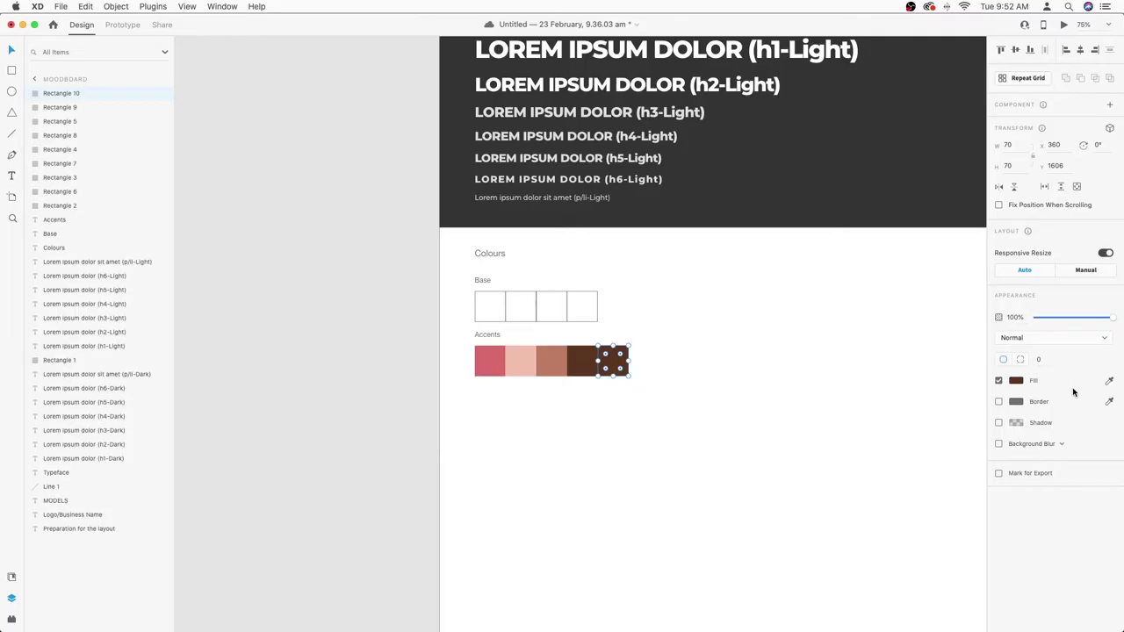
# Step: Fill the fifth swatch, copied at the end of the Accents row, with the palette's slate blue
pyautogui.click(1016, 381)
pyautogui.hotkey('ctrl', 'v')
pyautogui.press('Return')
pyautogui.press('Escape')
# Step: Add the note "These colour I will use mostly in the backgrounds" beside the Base swatches
pyautogui.moveTo(628, 404); pyautogui.dragTo(386, 393)
pyautogui.press('super+equal')
pyautogui.moveTo(386, 393); pyautogui.dragTo(486, 384)
pyautogui.moveTo(487, 384); pyautogui.dragTo(758, 410)
pyautogui.write('T')
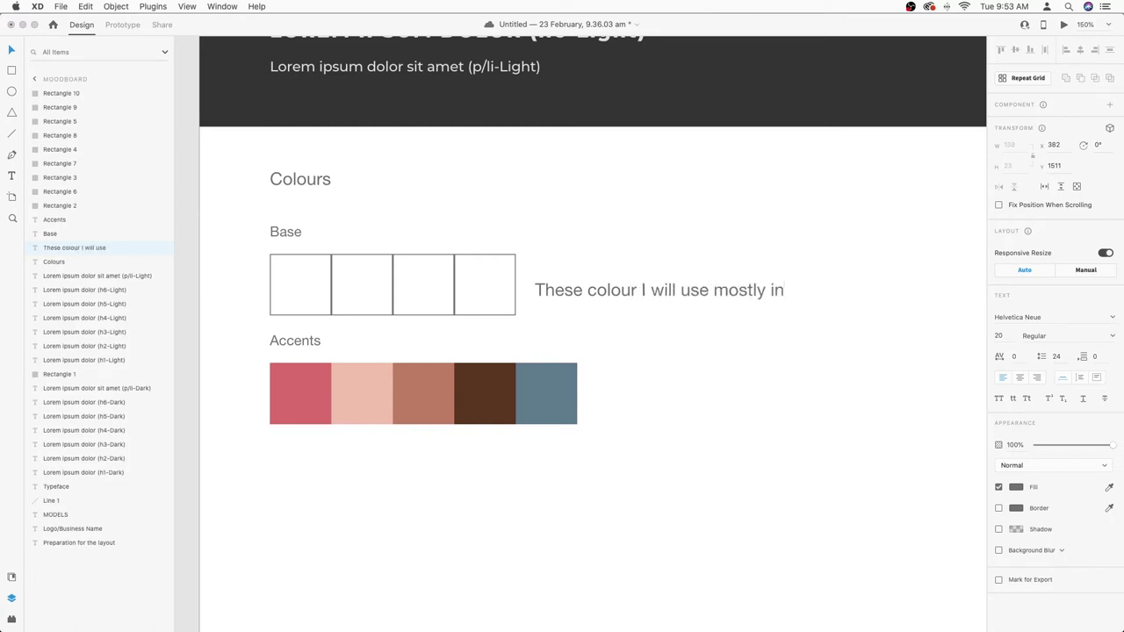
pyautogui.write('ds')
pyautogui.press('Escape')
# Step: Move the Accents label and its swatch row down to leave space under the Base swatches
pyautogui.click(253, 352)
pyautogui.moveTo(255, 329); pyautogui.dragTo(655, 448)
pyautogui.moveTo(536, 405); pyautogui.dragTo(537, 462)
# Step: Move the backgrounds note directly beneath the Base swatches and set its font size to 16
pyautogui.moveTo(647, 293); pyautogui.dragTo(385, 344)
pyautogui.scroll(-2, 462, 367)
pyautogui.write('16')
pyautogui.press('Return')
pyautogui.moveTo(402, 269); pyautogui.dragTo(401, 267)
# Step: Duplicate the note below the Accents swatches and replace it with "These will be used for important elements like CTAs, and dividers to create a eye catchy website."
pyautogui.moveTo(477, 265); pyautogui.dragTo(528, 434)
pyautogui.press('Return')
pyautogui.write('These will be used')
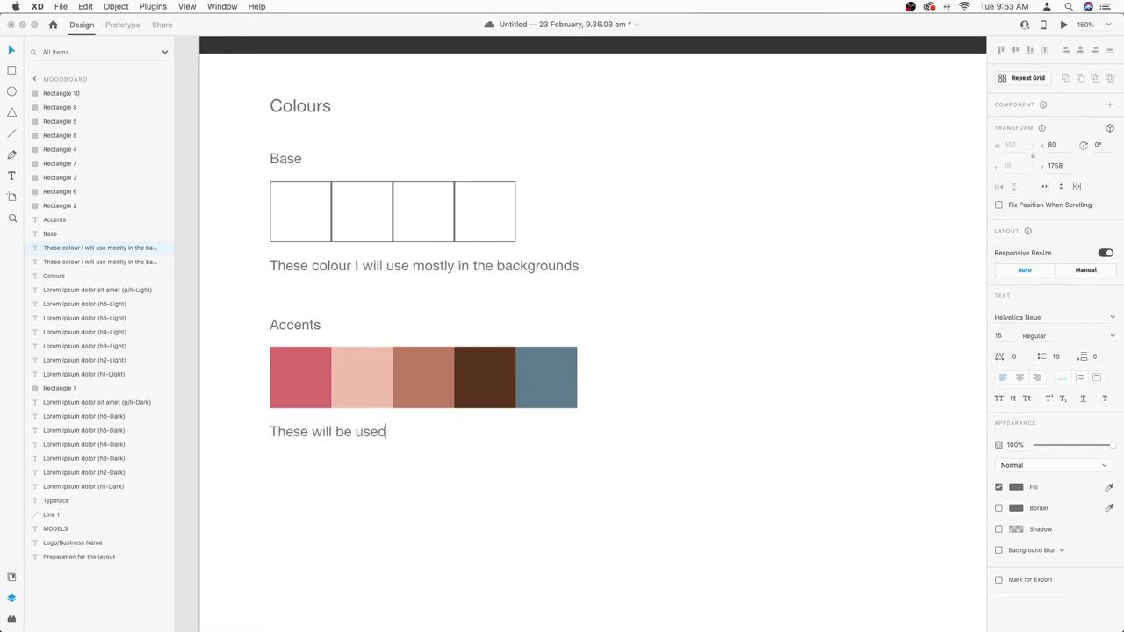
pyautogui.write(' for important elements like CTAs, and dividers to create a eye catchy website.')
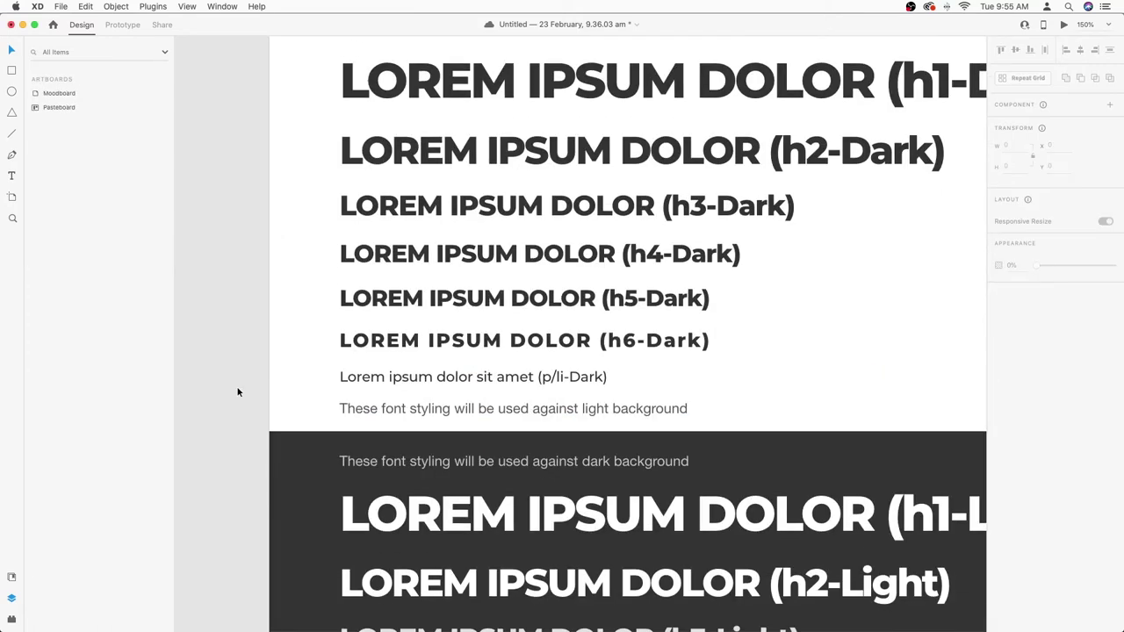
# Step: Fill the first Base swatch with light grey #E6E6E6
pyautogui.scroll(-9, 238, 392)
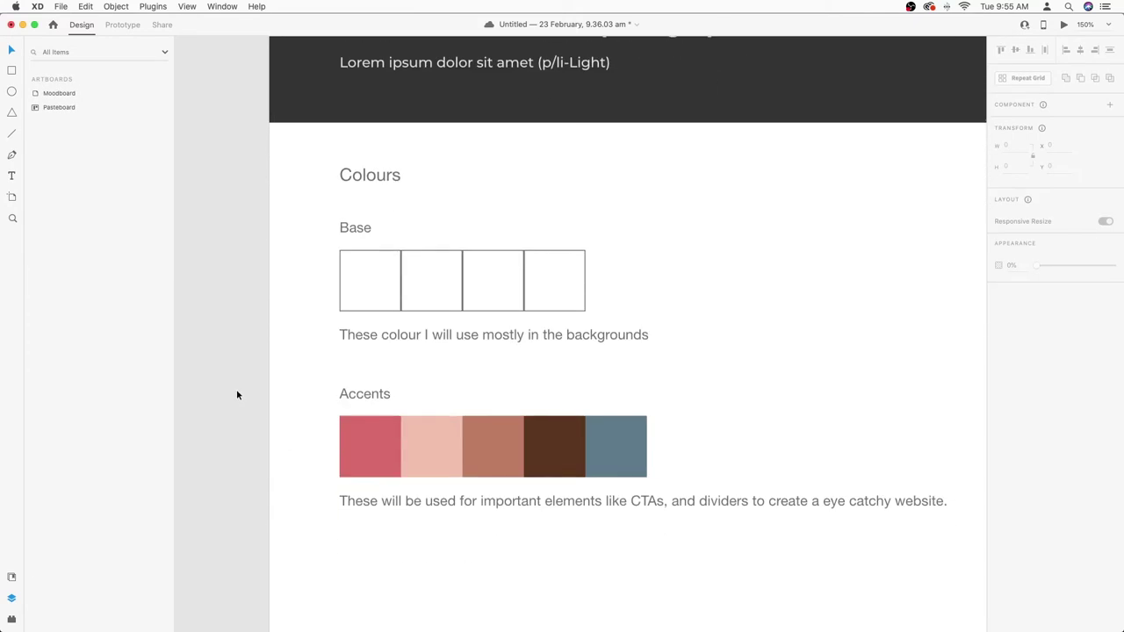
pyautogui.click(377, 302)
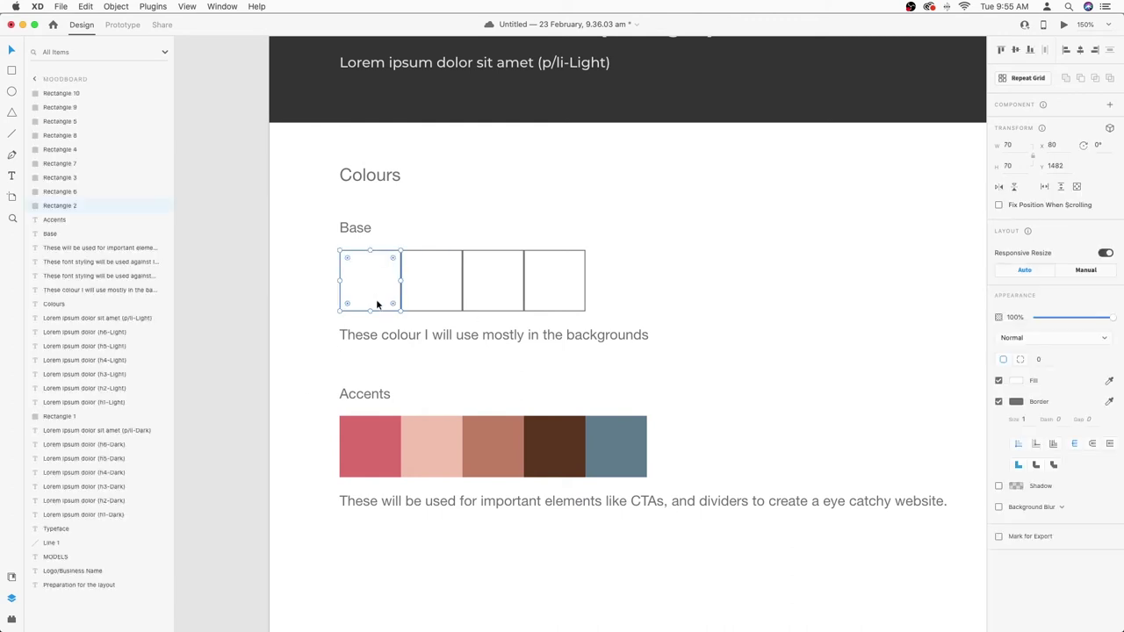
pyautogui.click(1016, 380)
pyautogui.moveTo(893, 342); pyautogui.dragTo(861, 335)
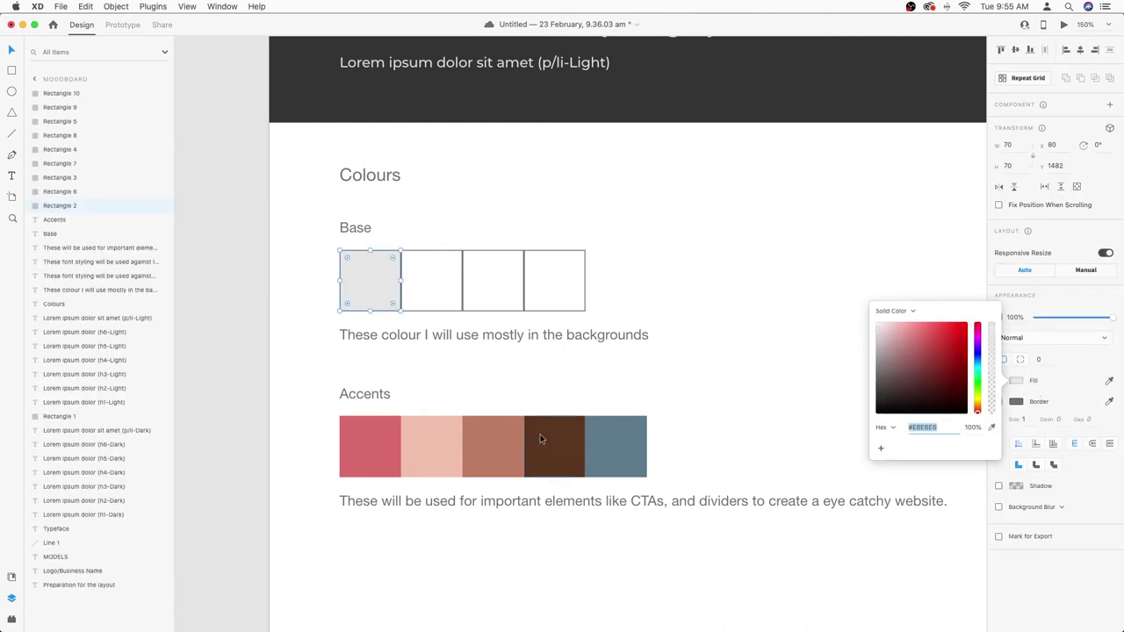
pyautogui.click(426, 452)
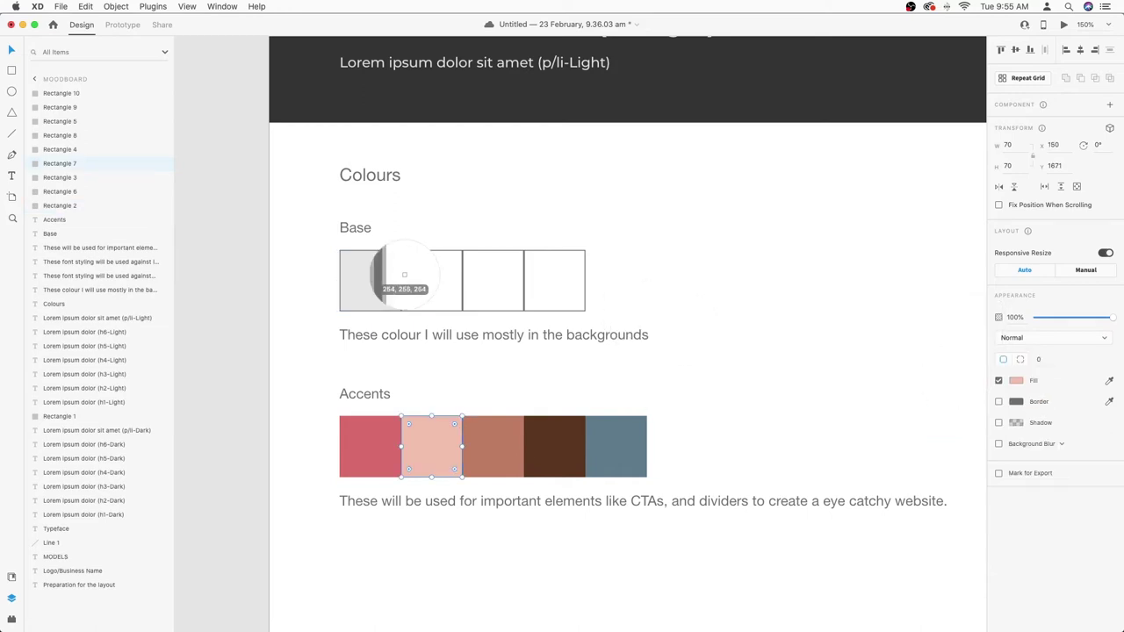
# Step: Sample the light peach accent as the first Base swatch's fill and lighten it to about #FFEDE6
pyautogui.click(370, 279)
pyautogui.click(1110, 382)
pyautogui.click(443, 443)
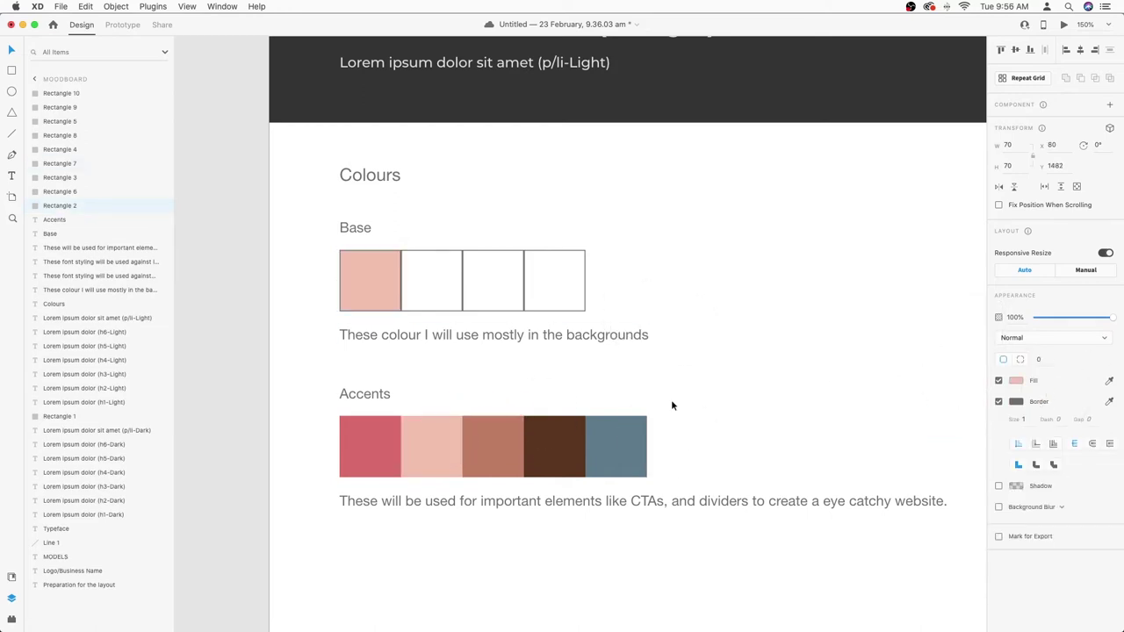
pyautogui.click(1016, 383)
pyautogui.moveTo(905, 326); pyautogui.dragTo(887, 325)
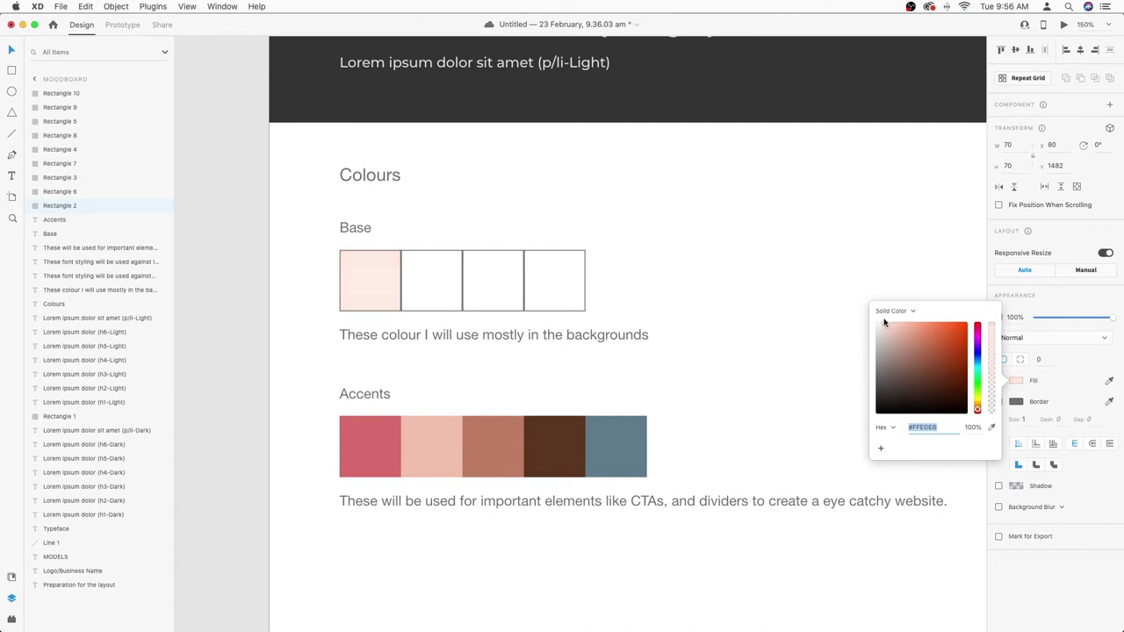
# Step: Sample the slate-blue accent as the second Base swatch's fill and lighten it to a pale blue-grey
pyautogui.click(431, 279)
pyautogui.click(1109, 381)
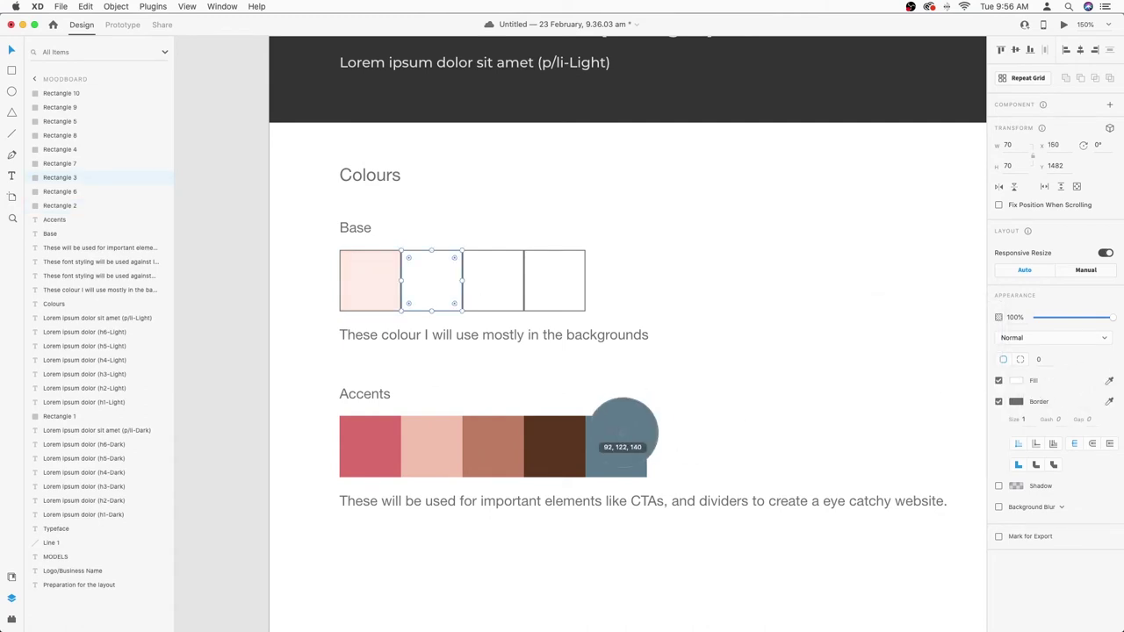
pyautogui.click(622, 437)
pyautogui.click(1016, 382)
pyautogui.moveTo(902, 359); pyautogui.dragTo(878, 336)
pyautogui.click(612, 303)
# Step: Fill the fourth Base swatch with the sampled rose accent and remove the borders of the third and fourth swatches
pyautogui.click(497, 283)
pyautogui.click(388, 238)
pyautogui.click(555, 281)
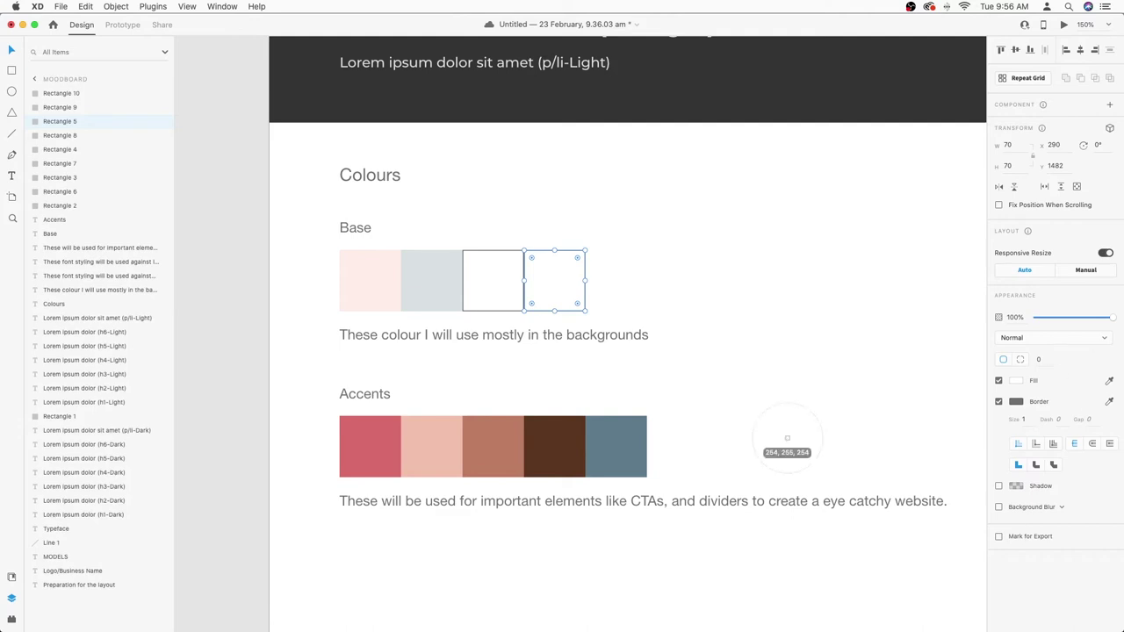
pyautogui.click(356, 437)
pyautogui.click(491, 301)
pyautogui.click(999, 401)
pyautogui.click(762, 365)
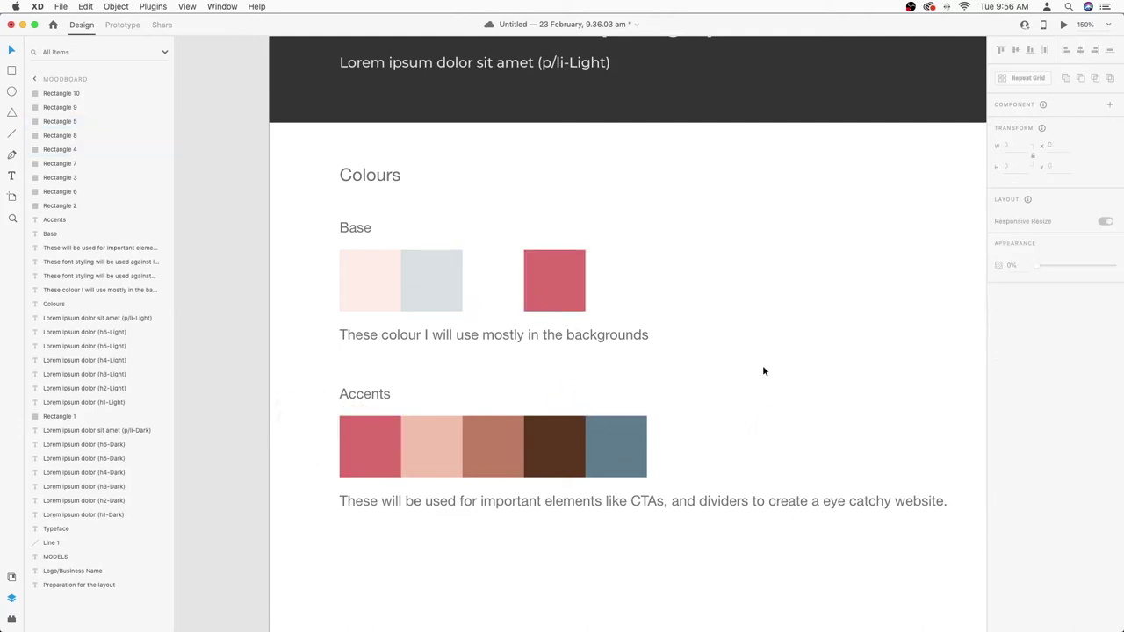
# Step: Lighten the fourth Base swatch's rose fill to a pale pink
pyautogui.click(555, 281)
pyautogui.click(1017, 380)
pyautogui.moveTo(920, 338); pyautogui.dragTo(885, 327)
pyautogui.click(781, 309)
# Step: Duplicate the white Base swatch to the end of the row and fill it with a darker shade of the dark-brown accent
pyautogui.click(506, 277)
pyautogui.moveTo(506, 277); pyautogui.dragTo(620, 284)
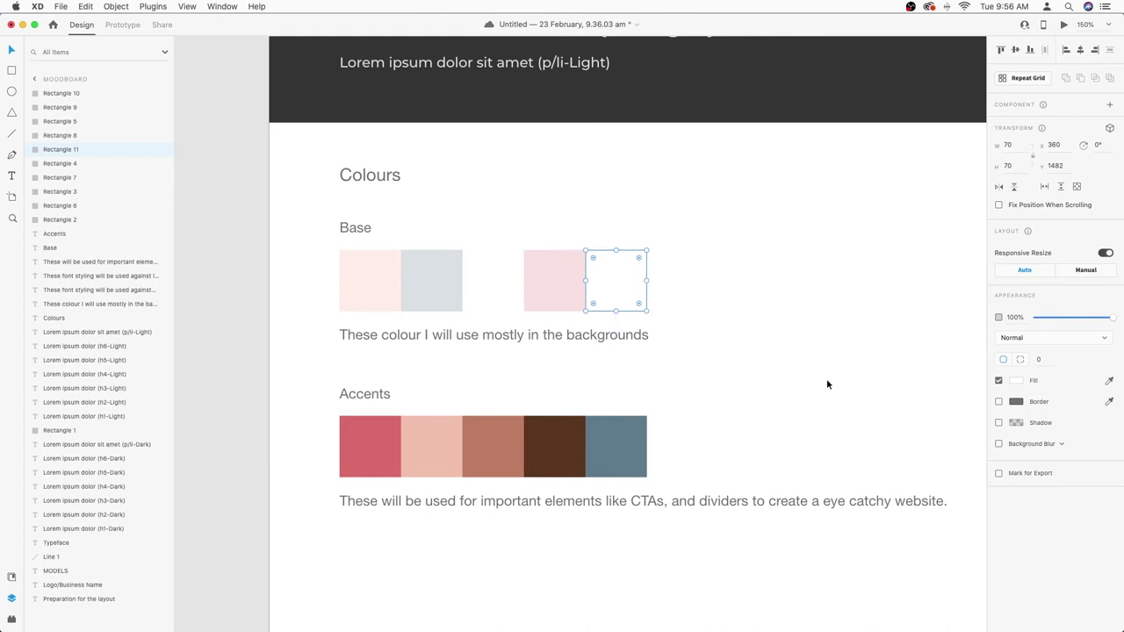
pyautogui.click(1109, 381)
pyautogui.click(571, 447)
pyautogui.click(1014, 381)
pyautogui.moveTo(935, 385); pyautogui.dragTo(917, 391)
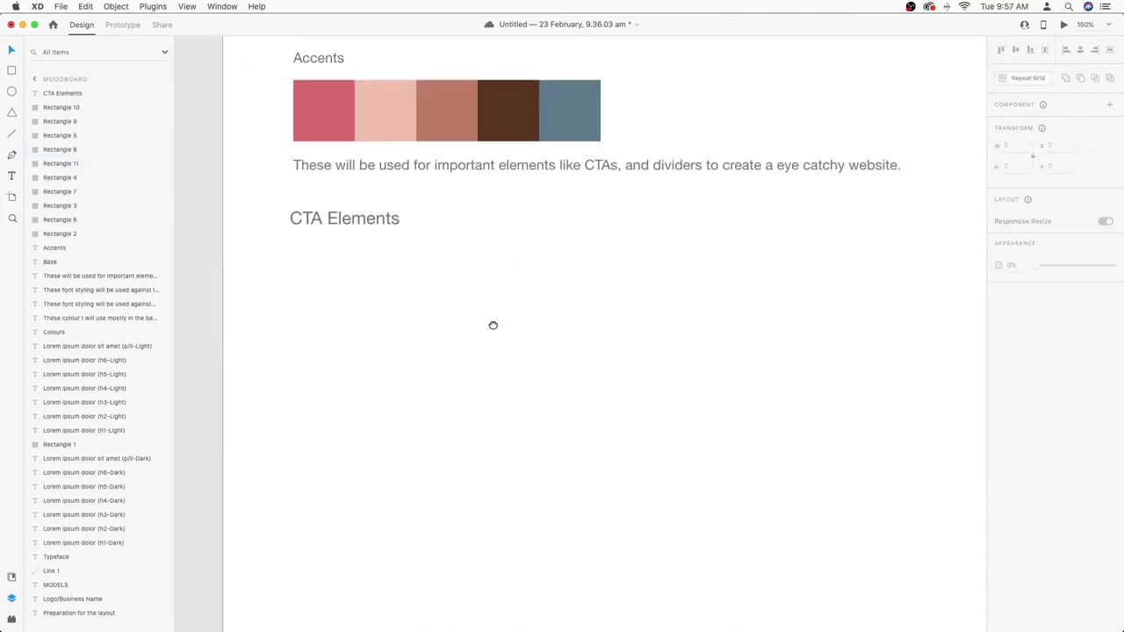
# Step: Draw a button rectangle below the CTA Elements label and set its size to 160 wide by 48 high
pyautogui.moveTo(318, 287)
pyautogui.mouseDown()
pyautogui.moveTo(489, 336)
pyautogui.moveTo(469, 333)
pyautogui.mouseUp()
pyautogui.click(1008, 165)
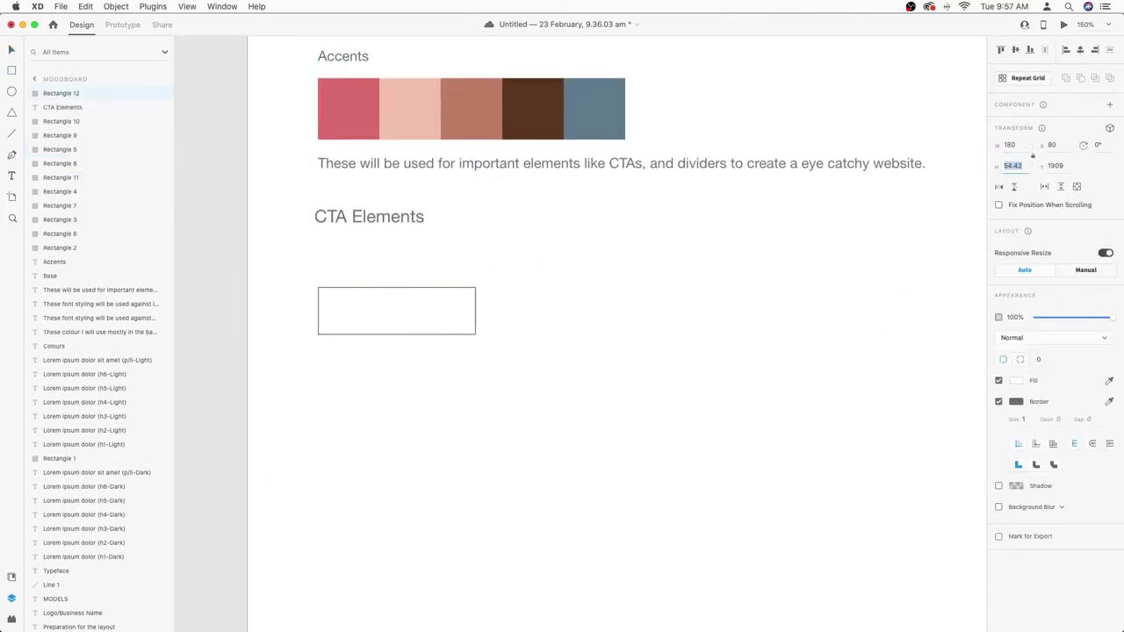
pyautogui.write('48')
pyautogui.press('Return')
pyautogui.write('160')
pyautogui.press('Return')
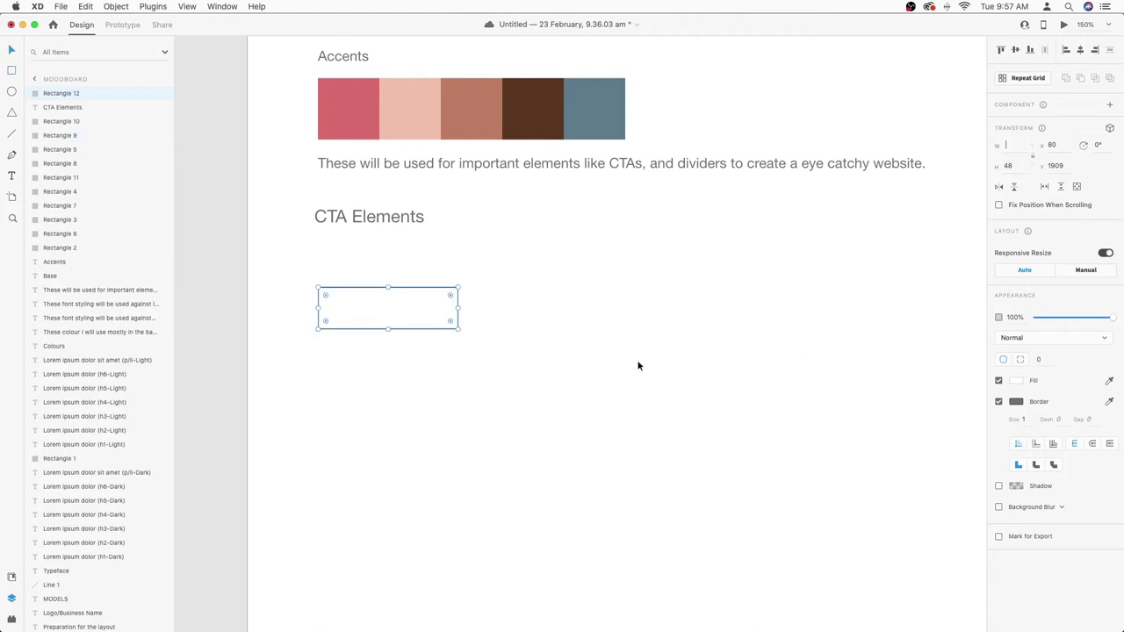
# Step: Fill the button rectangle with the sampled slate-blue accent colour
pyautogui.click(1109, 381)
pyautogui.click(583, 194)
pyautogui.click(571, 369)
# Step: Add the text "BUTTON 1" beside the slate-blue rectangle
pyautogui.click(384, 331)
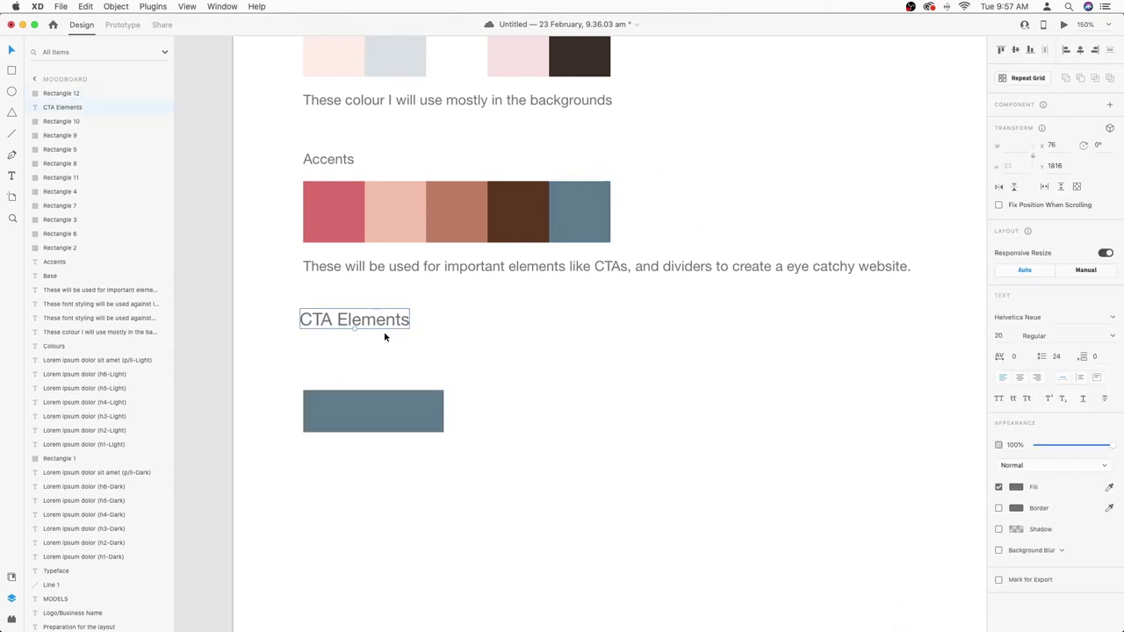
pyautogui.press('t')
pyautogui.click(526, 411)
pyautogui.write('BUTTON')
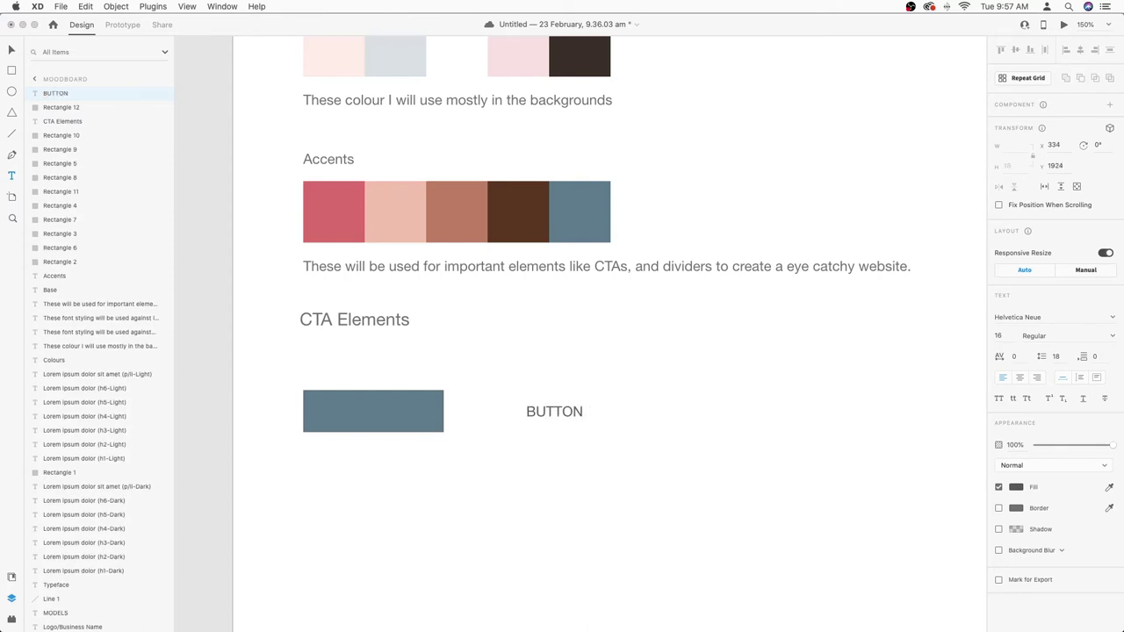
pyautogui.write(' 1')
pyautogui.press('Escape')
# Step: Set the BUTTON 1 text to Montserrat Bold at size 18
pyautogui.click(1051, 319)
pyautogui.write('Mon')
pyautogui.press('Return')
pyautogui.click(998, 335)
pyautogui.write('20')
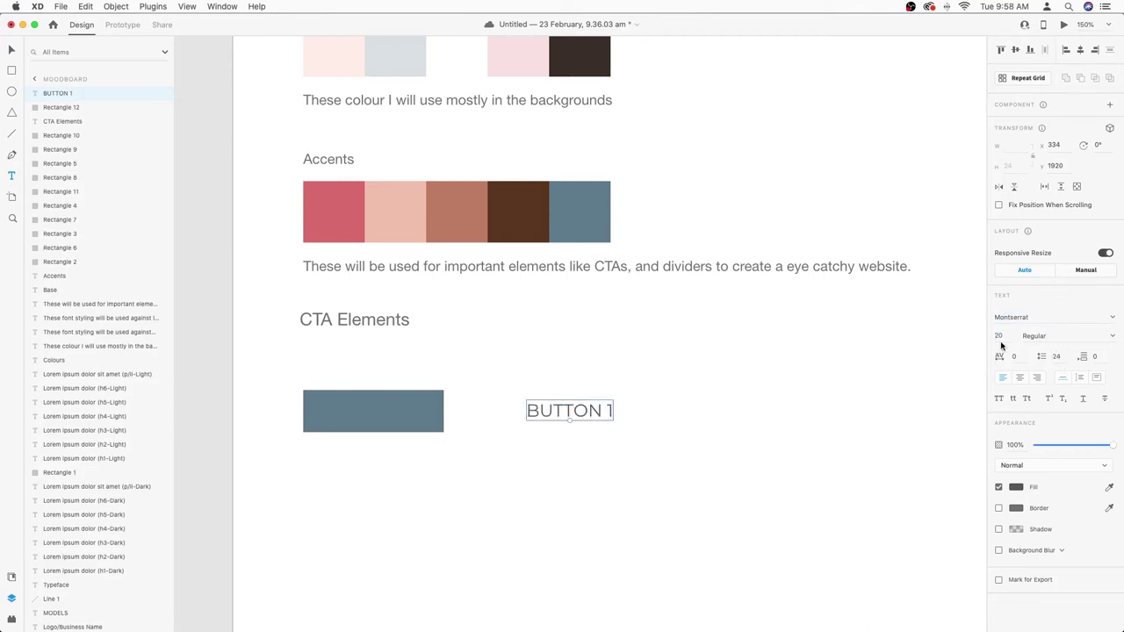
pyautogui.write('18')
pyautogui.press('Return')
pyautogui.click(1089, 338)
pyautogui.write('Bo')
pyautogui.press('Return')
# Step: Move the BUTTON 1 text onto the slate-blue rectangle and fill it with white
pyautogui.moveTo(566, 411); pyautogui.dragTo(374, 411)
pyautogui.click(1016, 487)
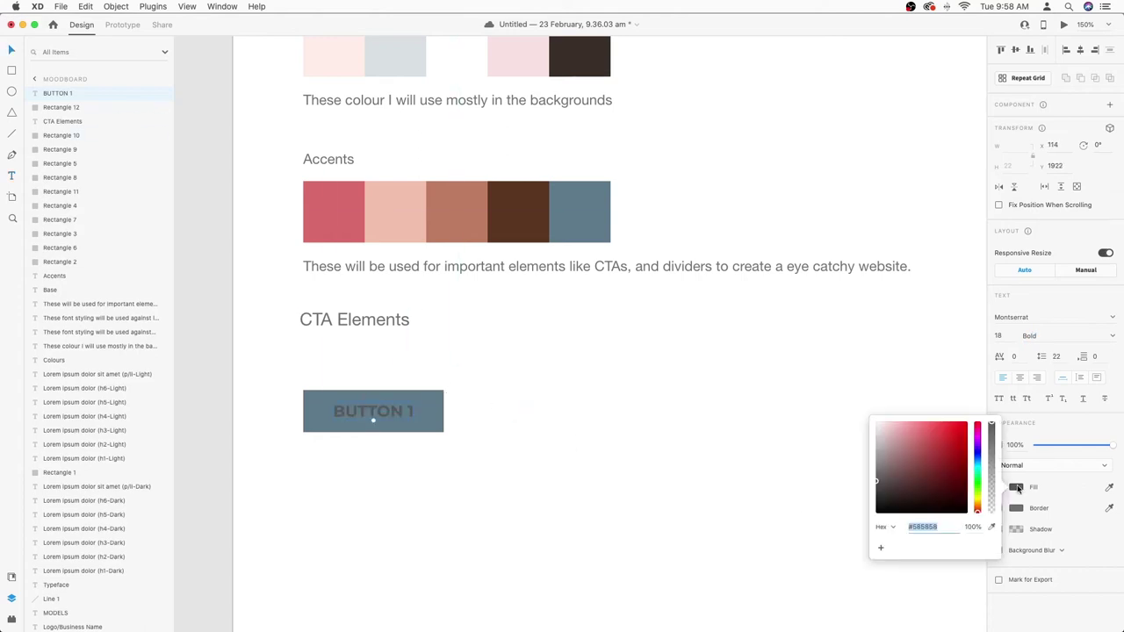
pyautogui.moveTo(913, 441); pyautogui.dragTo(831, 394)
pyautogui.click(606, 430)
# Step: Centre the BUTTON 1 text horizontally on its rectangle and move both up under the CTA Elements label, aligned to its left edge
pyautogui.click(402, 412)
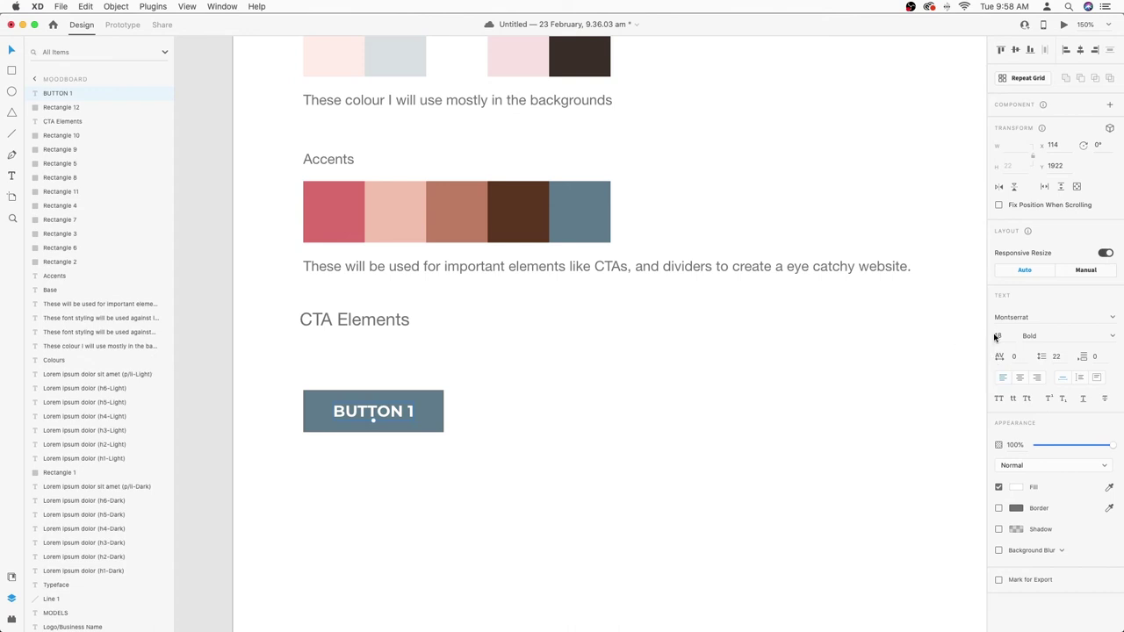
pyautogui.keyDown('shift'); pyautogui.click(429, 405); pyautogui.keyUp('shift')
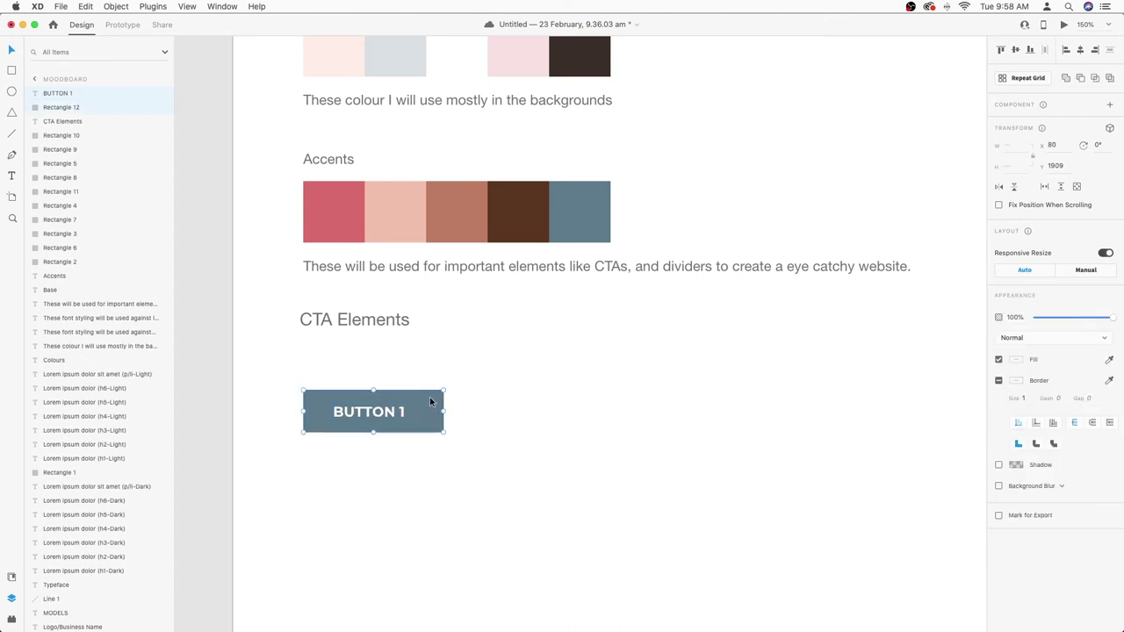
pyautogui.click(1082, 50)
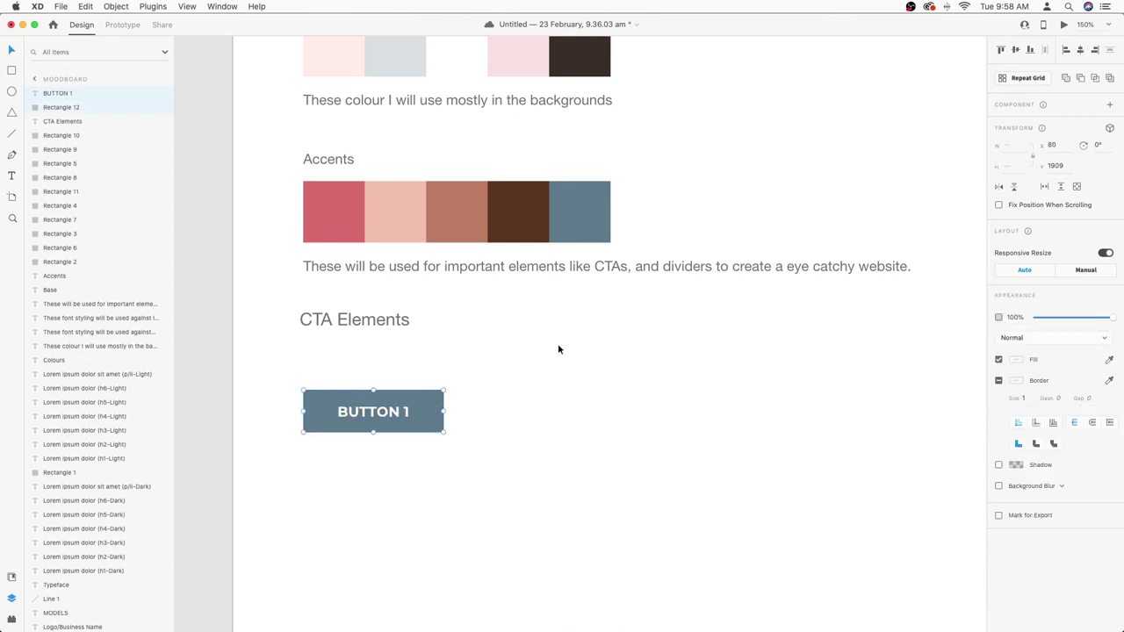
pyautogui.moveTo(371, 422); pyautogui.dragTo(375, 386)
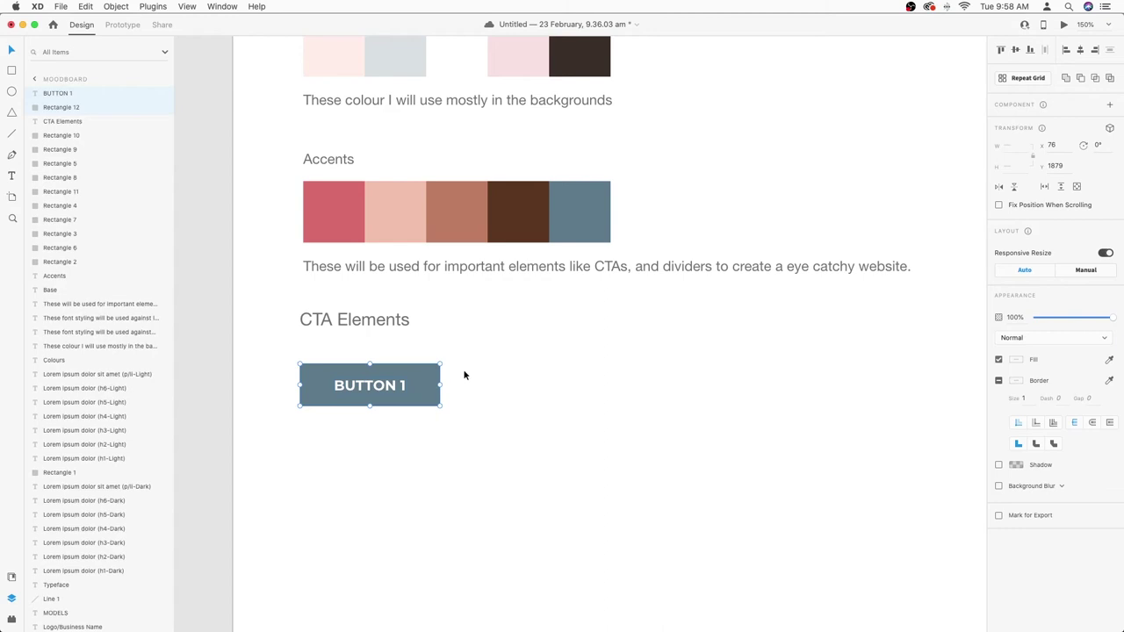
# Step: Shift the CTA Elements label and its button slightly down and remove the border from the button rectangle
pyautogui.keyDown('shift'); pyautogui.click(389, 324); pyautogui.keyUp('shift')
pyautogui.moveTo(378, 325); pyautogui.dragTo(377, 332)
pyautogui.click(516, 391)
pyautogui.click(426, 395)
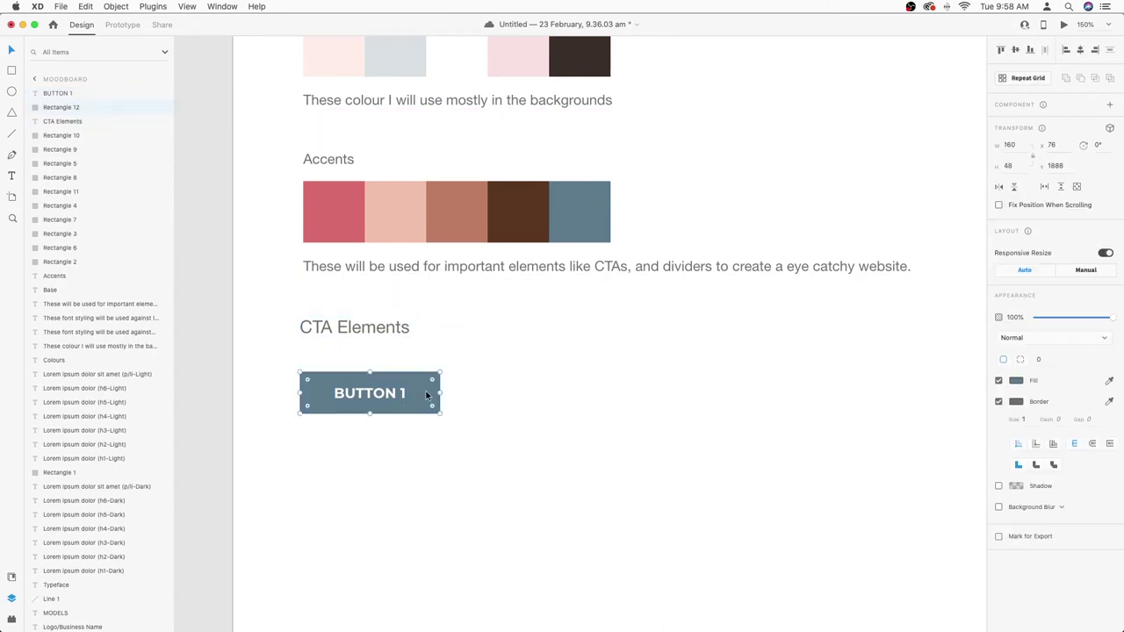
pyautogui.click(998, 402)
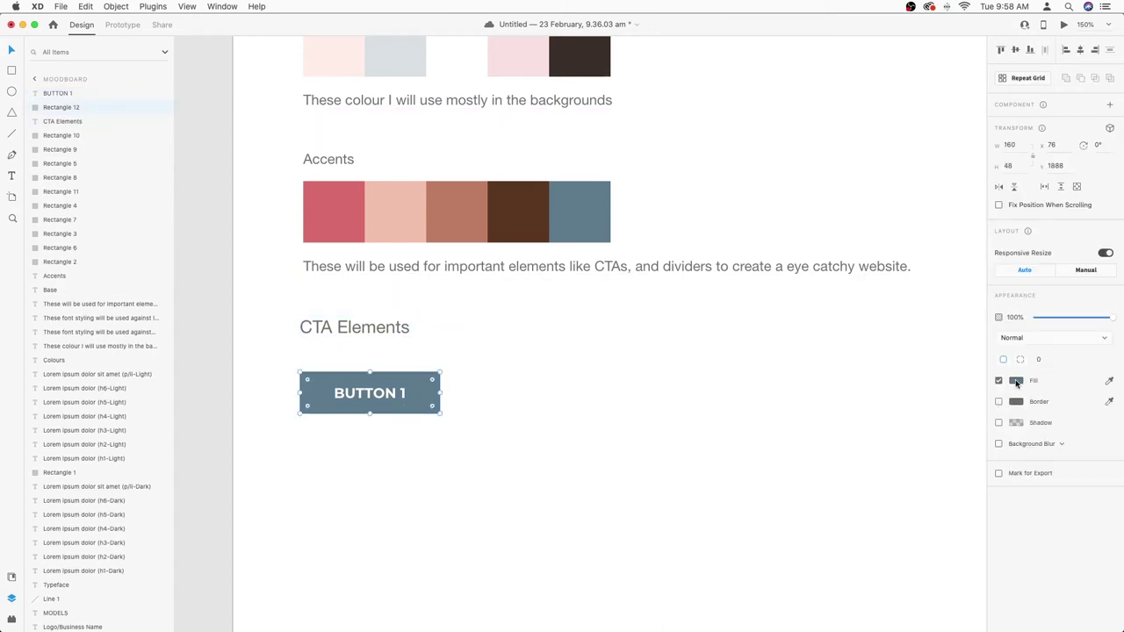
# Step: Fill the BUTTON 1 rectangle with a linear gradient sampled from the terracotta accent swatch to the rose accent swatch
pyautogui.click(1016, 381)
pyautogui.click(898, 303)
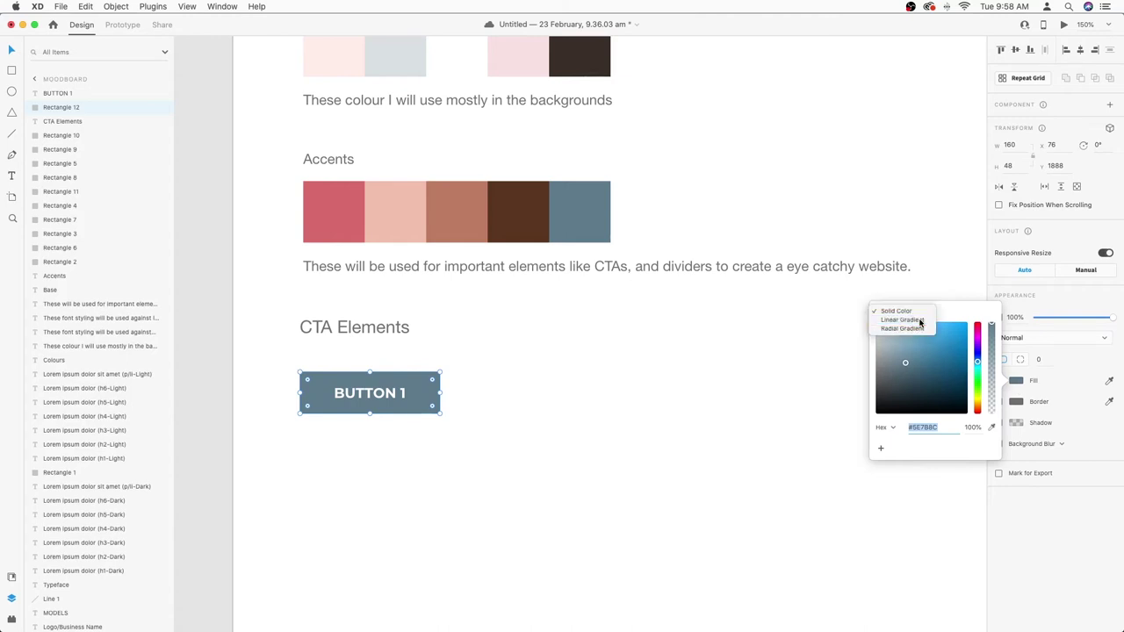
pyautogui.click(896, 318)
pyautogui.click(994, 436)
pyautogui.click(443, 201)
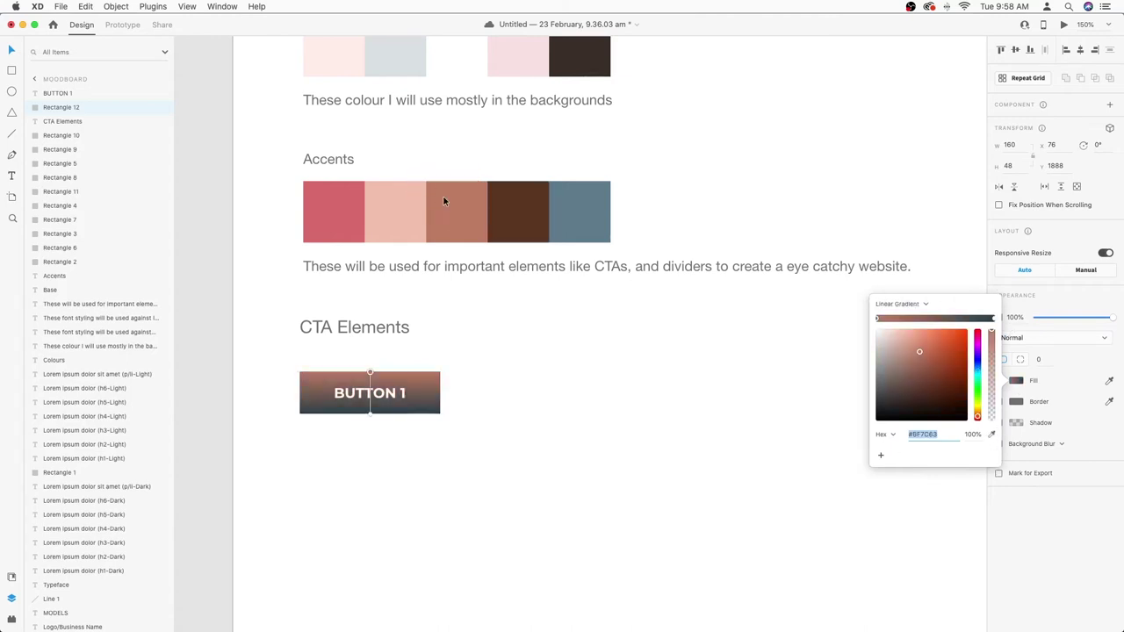
pyautogui.click(993, 319)
pyautogui.click(992, 436)
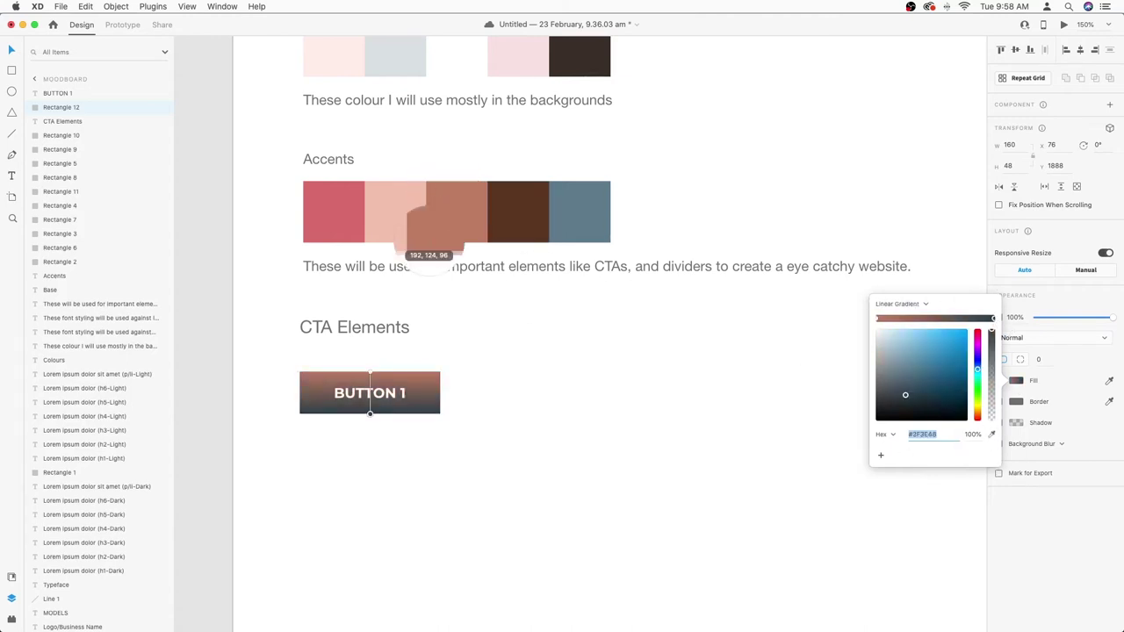
pyautogui.click(341, 211)
# Step: Angle the button's gradient so its terracotta stop sits at the rectangle's upper-right corner
pyautogui.click(1042, 360)
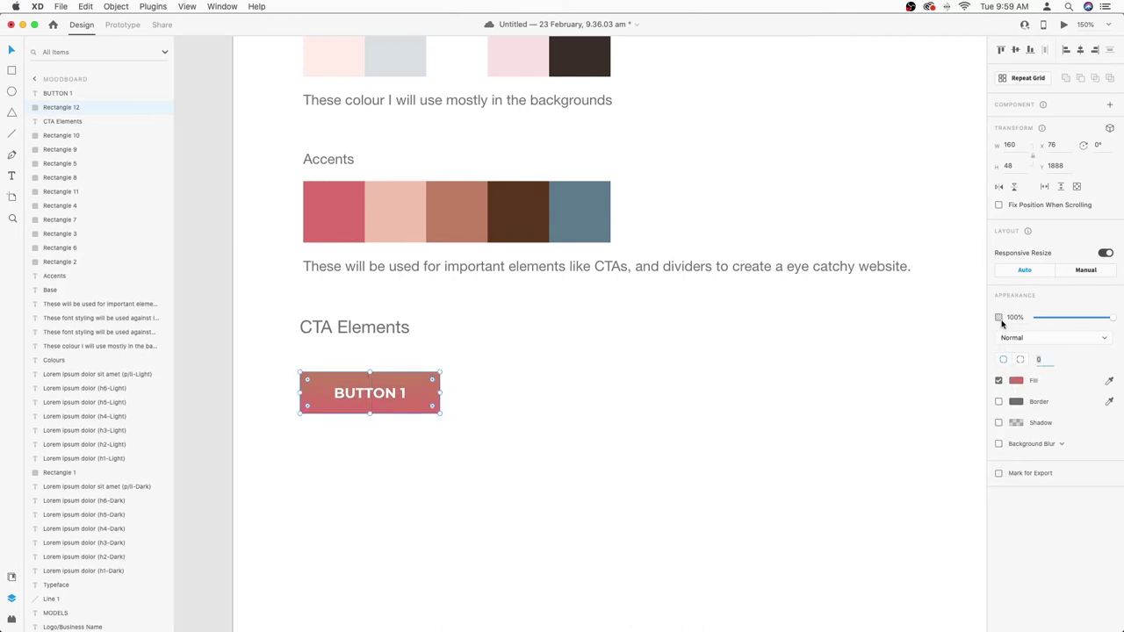
pyautogui.click(1016, 380)
pyautogui.click(1060, 518)
pyautogui.click(1016, 380)
pyautogui.moveTo(370, 372); pyautogui.dragTo(440, 376)
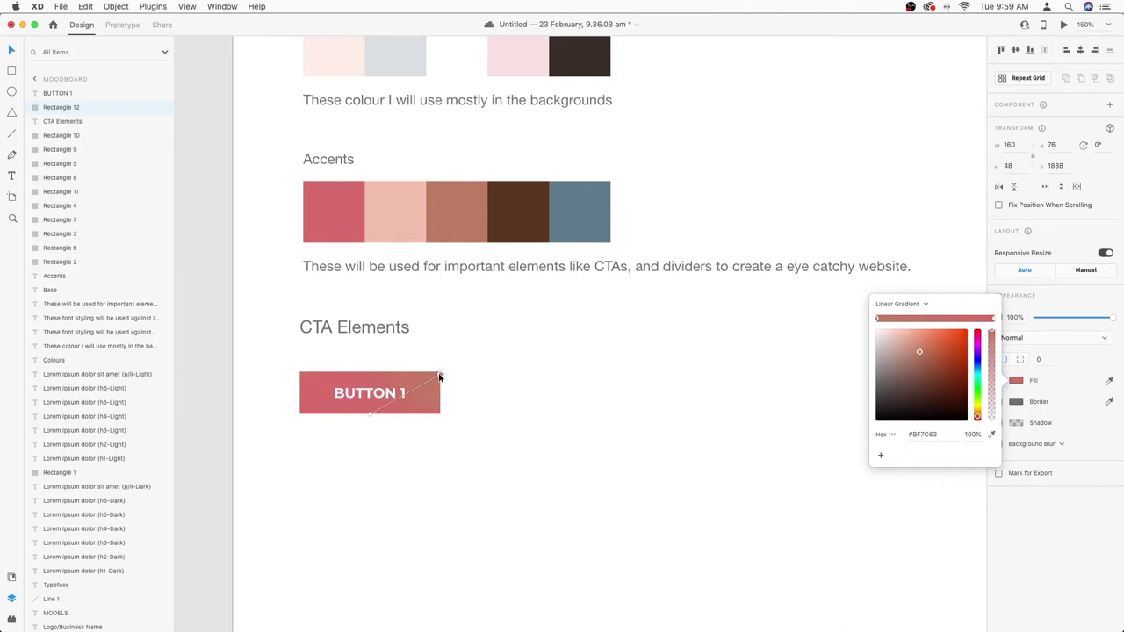
pyautogui.click(352, 434)
# Step: Duplicate the BUTTON 1 rectangle with its text and place the copy directly to its right
pyautogui.moveTo(489, 440); pyautogui.dragTo(256, 373)
pyautogui.rightClick(369, 386)
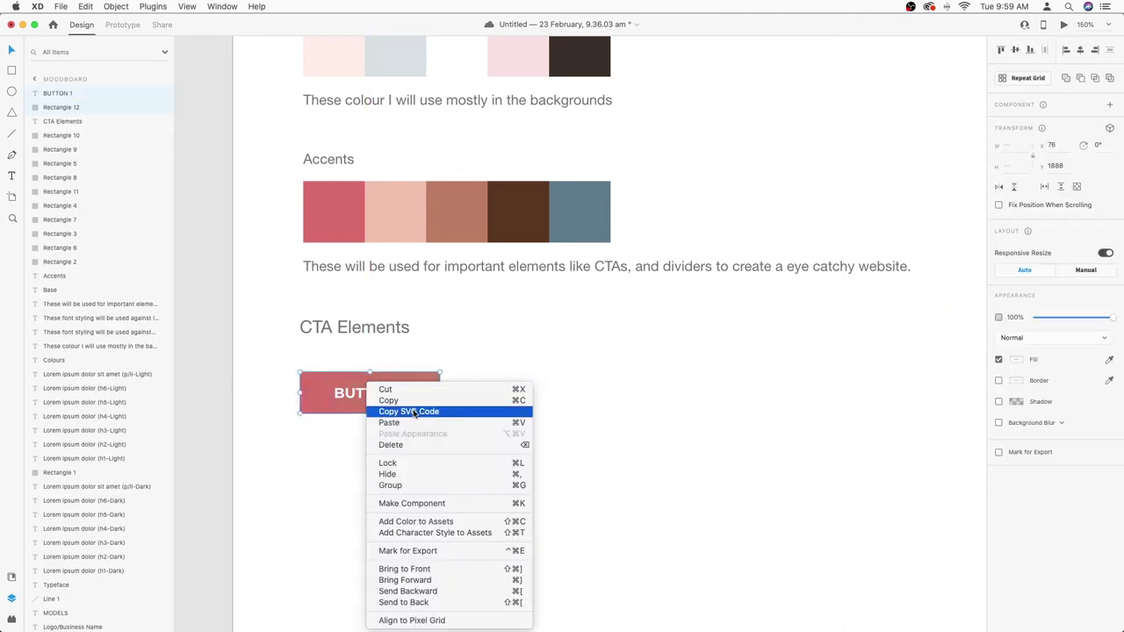
pyautogui.click(410, 401)
pyautogui.rightClick(410, 402)
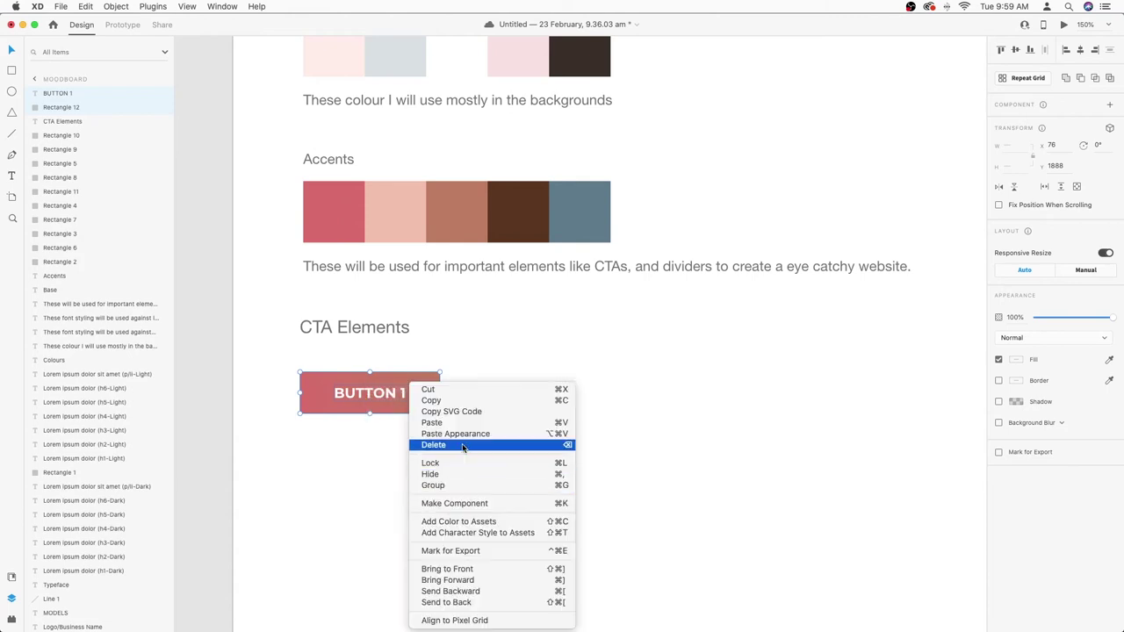
pyautogui.click(416, 417)
pyautogui.moveTo(416, 412); pyautogui.dragTo(572, 411)
# Step: Fill the copied button with the slate-blue accent colour and change its text to BUTTON 2
pyautogui.click(1109, 382)
pyautogui.click(582, 202)
pyautogui.moveTo(641, 437); pyautogui.dragTo(561, 421)
pyautogui.doubleClick(556, 395)
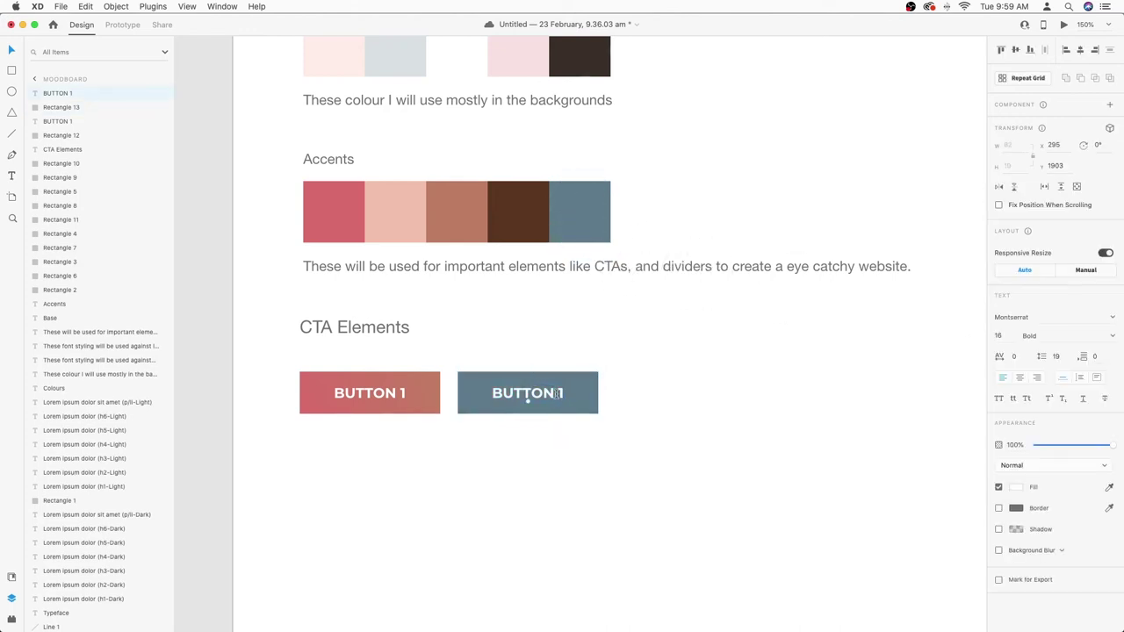
pyautogui.press('Escape')
# Step: Duplicate the BUTTON 2 element to its right and change the copy's text to BUTTON 3
pyautogui.press('super+equal')
pyautogui.moveTo(644, 483); pyautogui.dragTo(769, 414)
pyautogui.click(732, 489)
pyautogui.doubleClick(757, 446)
pyautogui.press('Right')
pyautogui.press('BackSpace')
pyautogui.write('3')
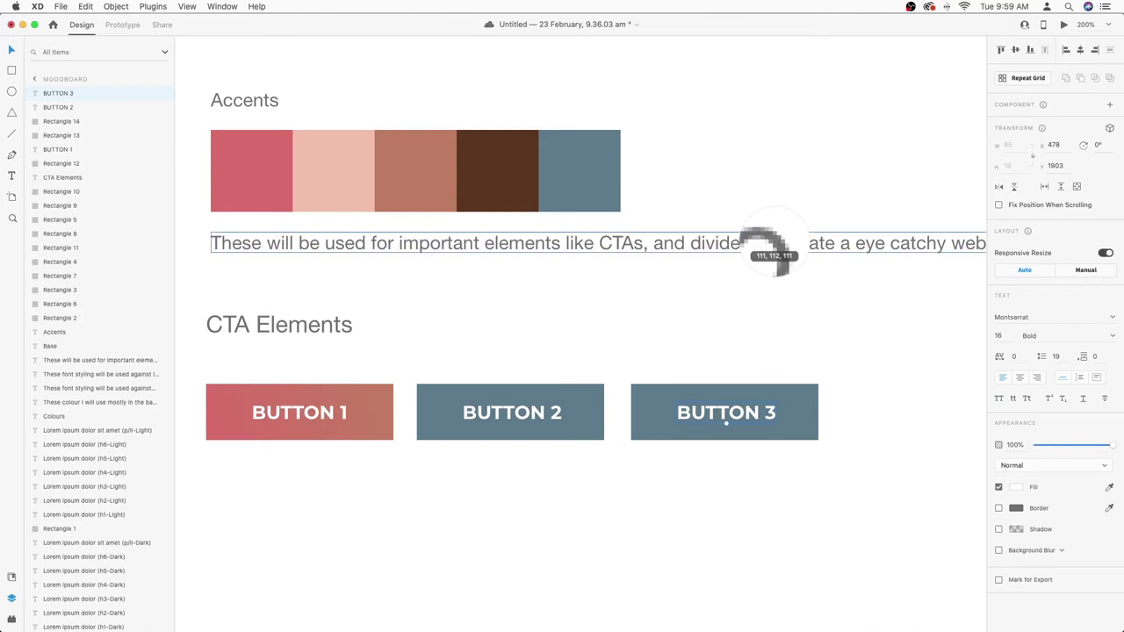
# Step: Turn the BUTTON 3 rectangle into an outline with no fill and a slate-blue border of size 3
pyautogui.click(813, 413)
pyautogui.click(998, 380)
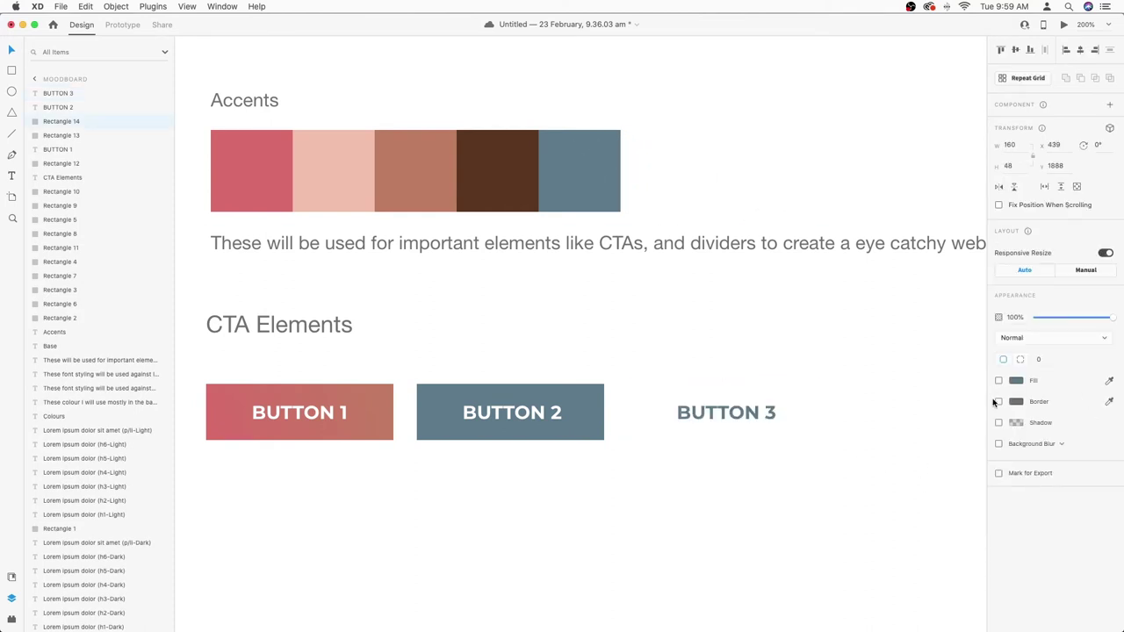
pyautogui.click(999, 401)
pyautogui.write('4')
pyautogui.click(1016, 445)
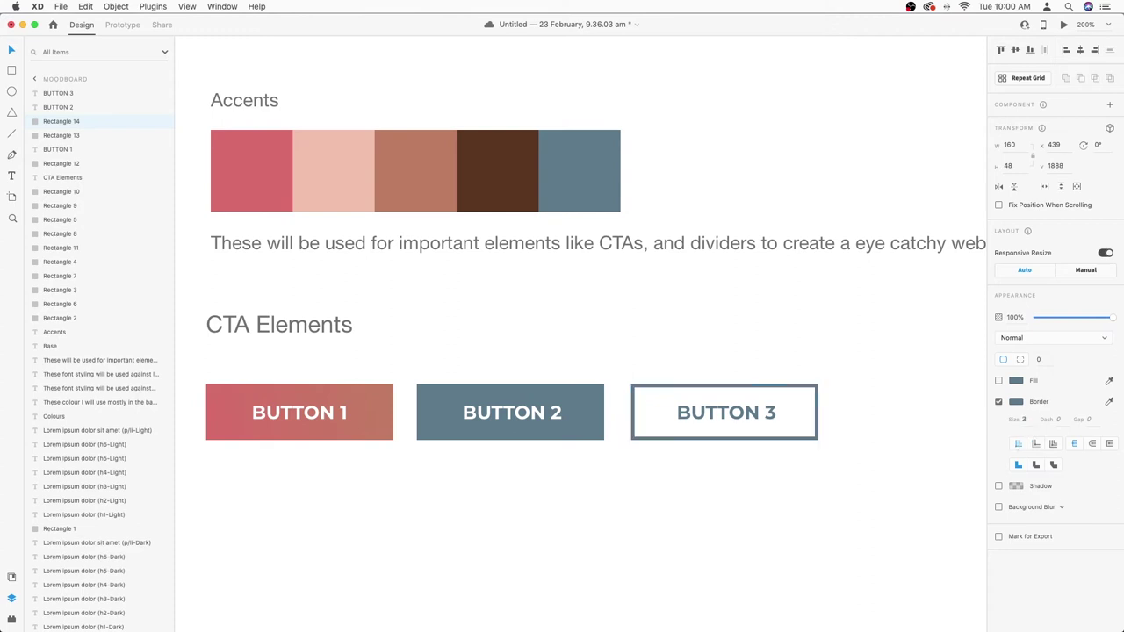
# Step: Round the corners of the three button rectangles with a radius of 5
pyautogui.write('5')
pyautogui.click(591, 386)
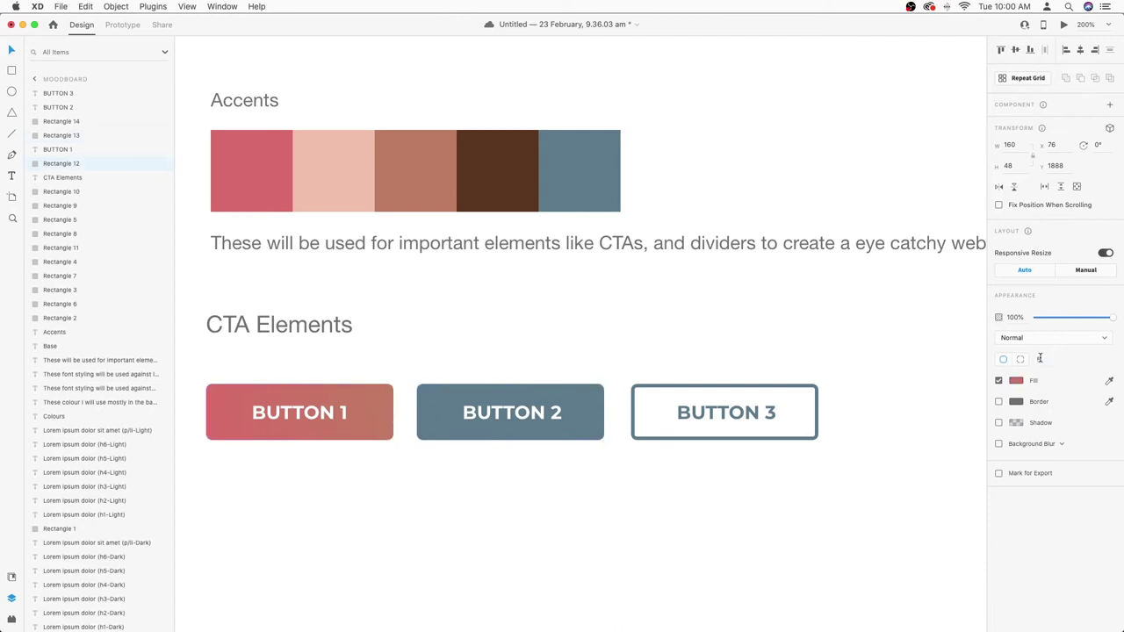
pyautogui.click(686, 500)
# Step: Search the Icons 4 Design plugin for facebook and insert the plain f icon and two square Facebook icons
pyautogui.press('super+minus')
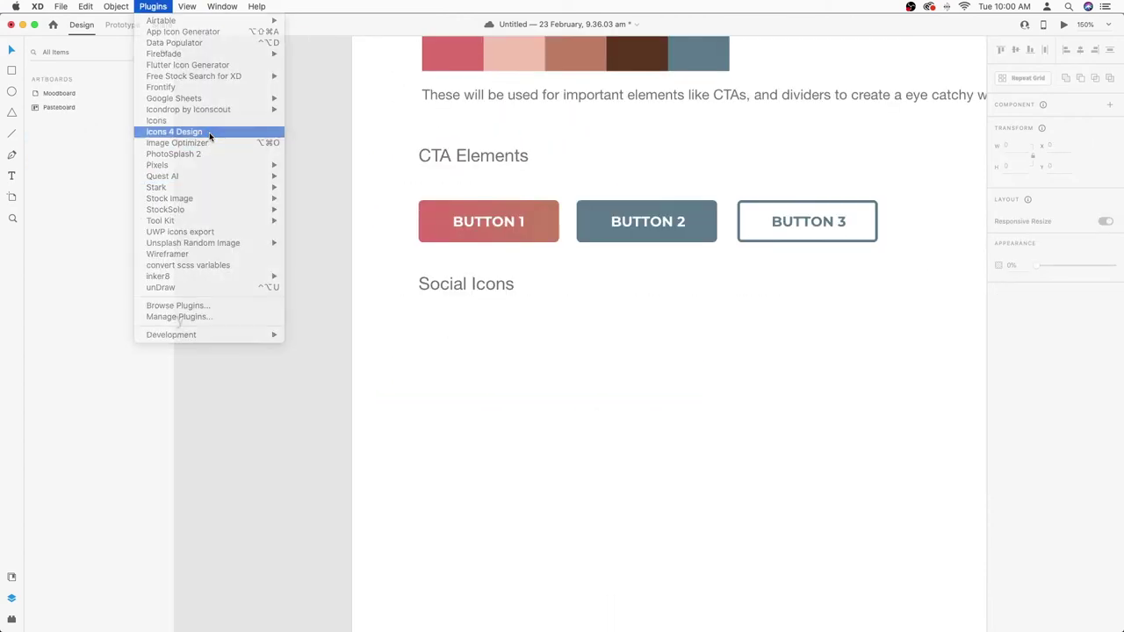
pyautogui.click(210, 136)
pyautogui.click(65, 112)
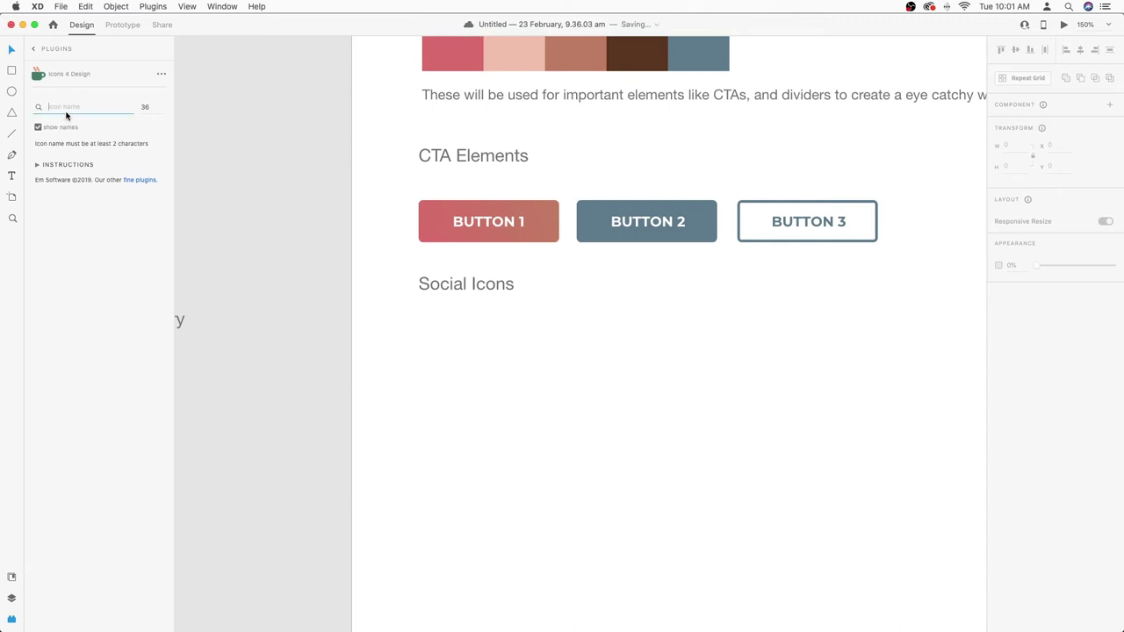
pyautogui.write('facebook')
pyautogui.press('Return')
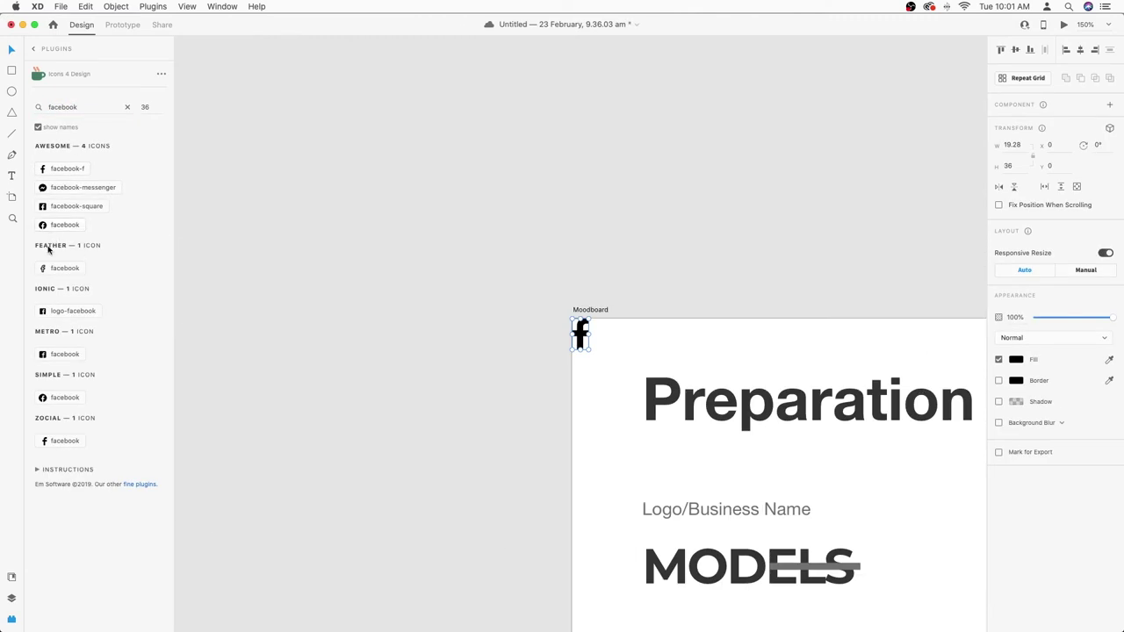
pyautogui.doubleClick(86, 107)
pyautogui.click(73, 312)
pyautogui.click(73, 311)
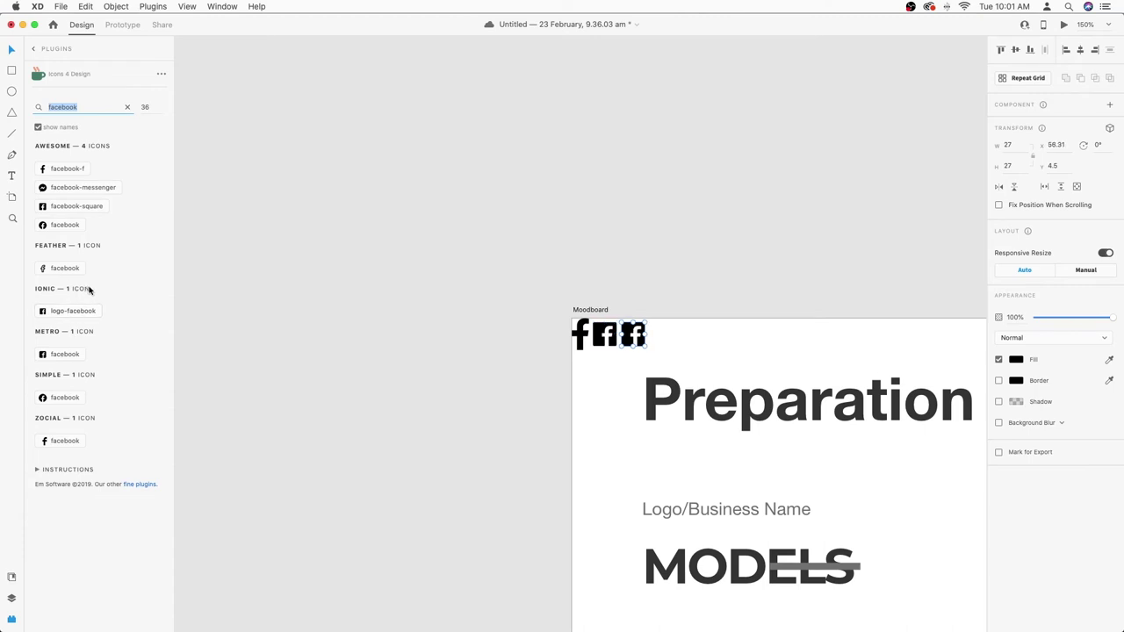
# Step: Delete the plain f icon and the first square Facebook icon, keeping one square icon
pyautogui.click(335, 294)
pyautogui.press('z')
pyautogui.moveTo(556, 302); pyautogui.dragTo(738, 399)
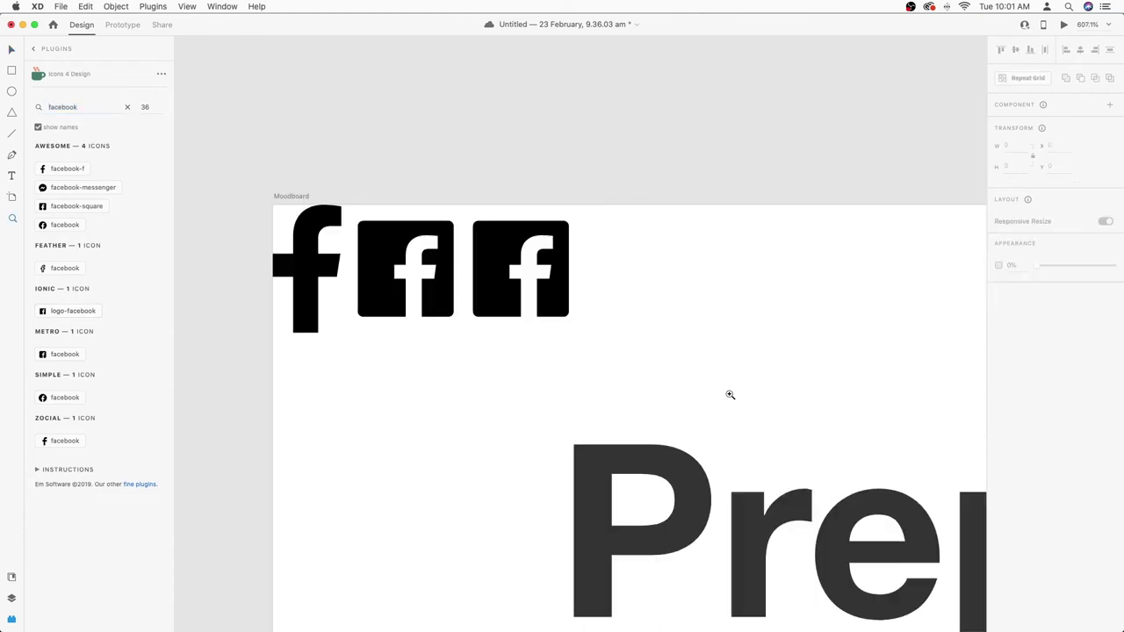
pyautogui.click(416, 295)
pyautogui.keyDown('shift'); pyautogui.click(313, 290); pyautogui.keyUp('shift')
pyautogui.press('Delete')
# Step: Search for twitter, insert the twitter-square icon and place it right beside the Facebook icon
pyautogui.doubleClick(82, 104)
pyautogui.write('twitter')
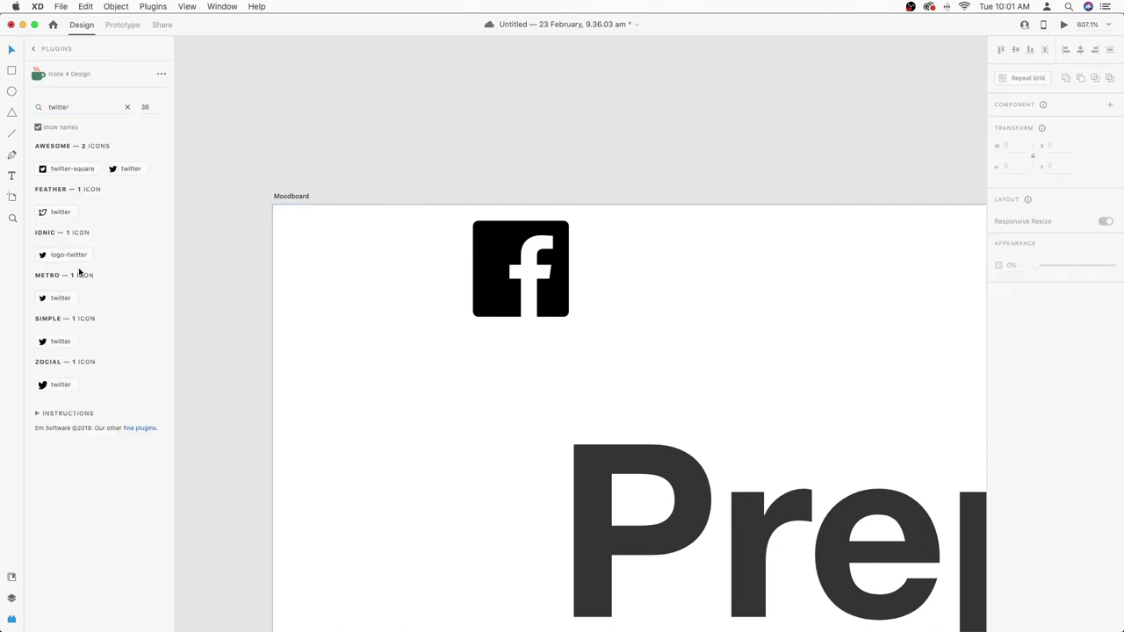
pyautogui.click(62, 171)
pyautogui.moveTo(342, 307); pyautogui.dragTo(673, 324)
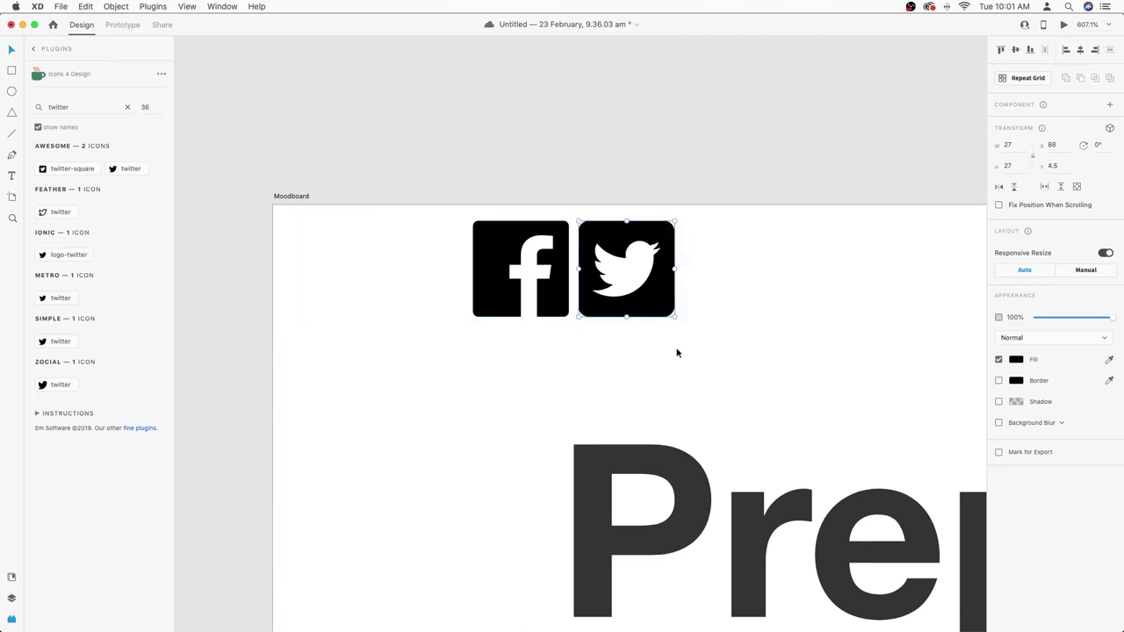
pyautogui.click(677, 352)
# Step: Search for inst, insert the Instagram icon, place it beside the Facebook icon and scale it down to match
pyautogui.doubleClick(77, 109)
pyautogui.write('inst')
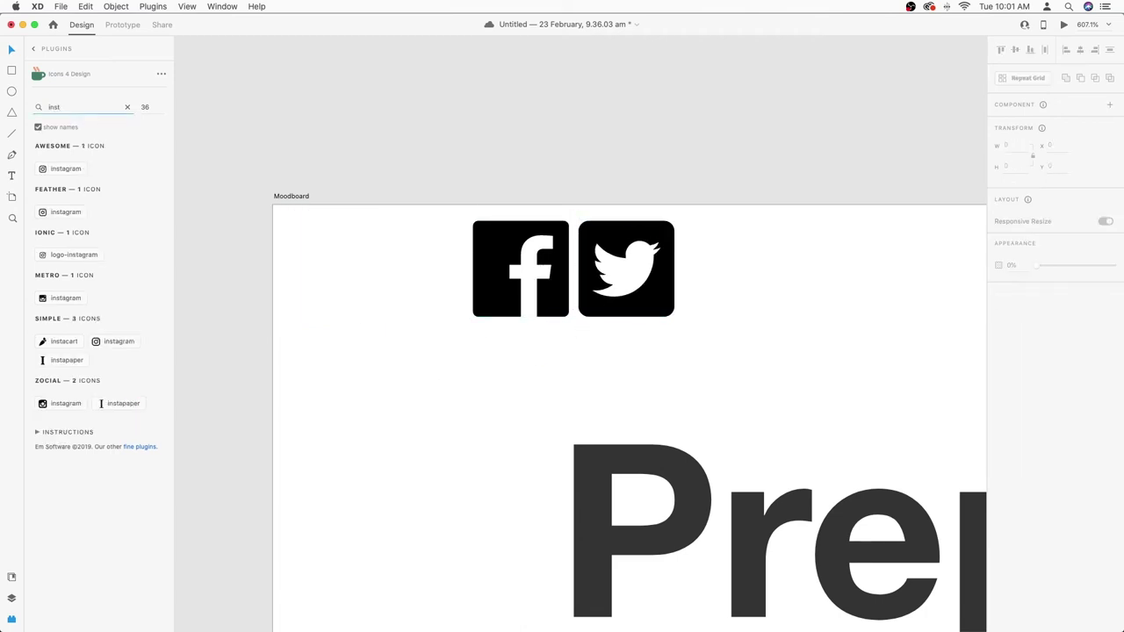
pyautogui.click(68, 168)
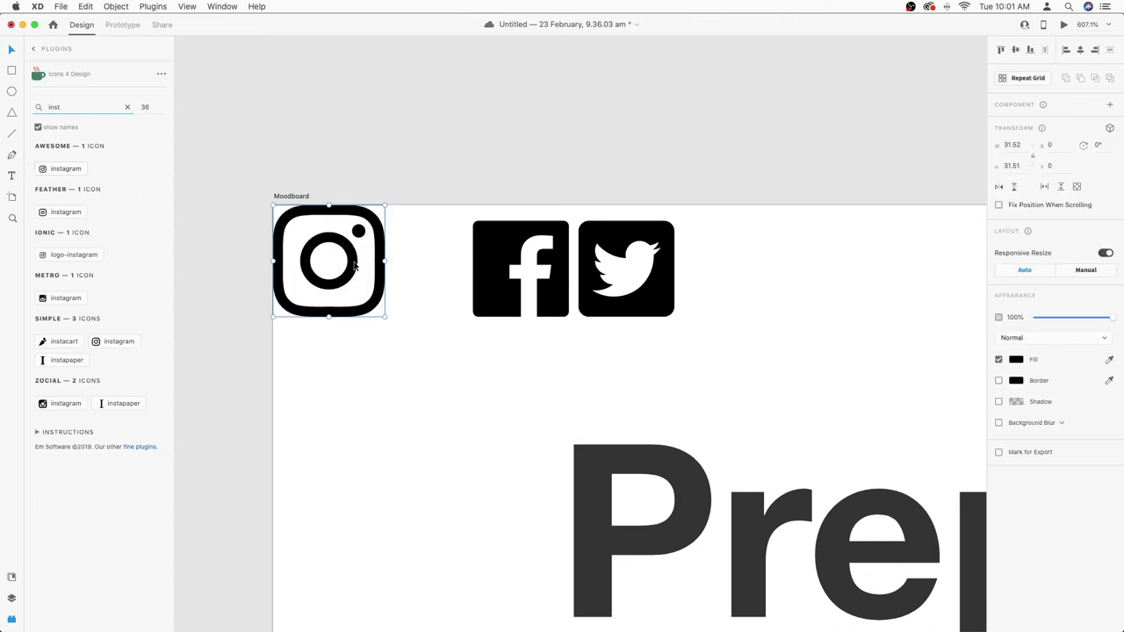
pyautogui.moveTo(330, 261); pyautogui.dragTo(403, 275)
pyautogui.moveTo(345, 333); pyautogui.dragTo(363, 322)
# Step: Cut the three social icons and paste them under the Social Icons label, aligned to its left edge
pyautogui.keyDown('shift'); pyautogui.click(552, 283); pyautogui.keyUp('shift')
pyautogui.keyDown('shift'); pyautogui.click(599, 292); pyautogui.keyUp('shift')
pyautogui.press('super+x')
pyautogui.press('super+0')
pyautogui.moveTo(575, 587); pyautogui.dragTo(790, 394)
pyautogui.press('super+1')
pyautogui.press('super+v')
pyautogui.moveTo(694, 323); pyautogui.dragTo(517, 322)
pyautogui.click(509, 330)
pyautogui.scroll(-1, 472, 309)
# Step: Spread the Facebook and Twitter icons apart and distribute all three social icons evenly in the row
pyautogui.press('super+2')
pyautogui.moveTo(400, 280); pyautogui.dragTo(424, 280)
pyautogui.click(364, 279)
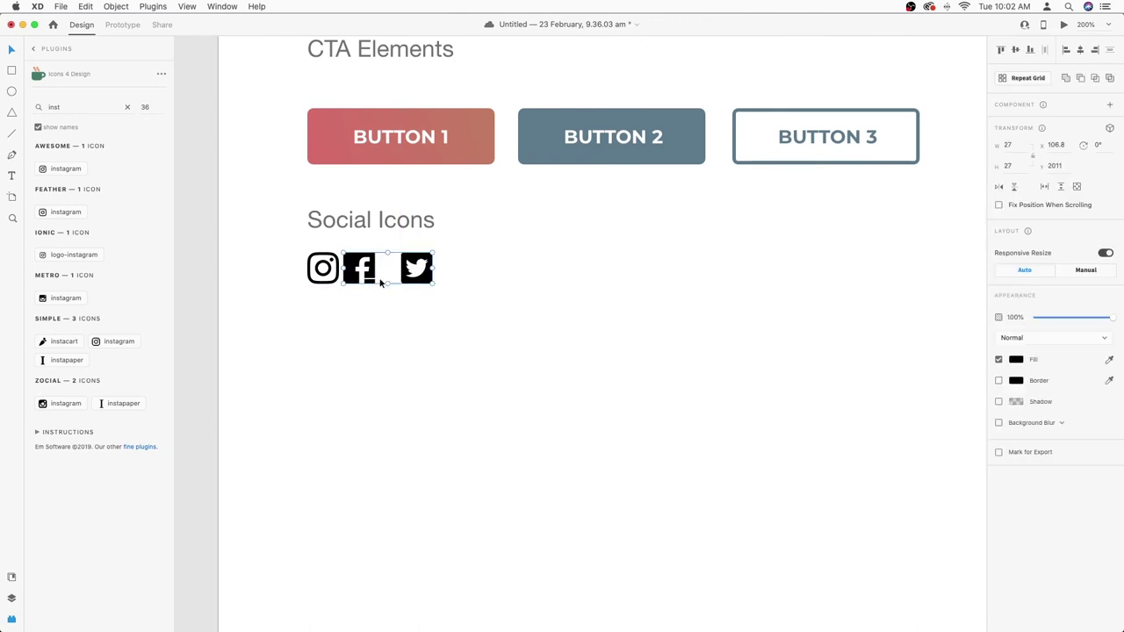
pyautogui.moveTo(350, 277); pyautogui.dragTo(360, 277)
pyautogui.click(391, 285)
pyautogui.click(410, 278)
pyautogui.keyDown('shift'); pyautogui.click(372, 279); pyautogui.keyUp('shift')
pyautogui.keyDown('shift'); pyautogui.click(337, 279); pyautogui.keyUp('shift')
pyautogui.click(1047, 52)
# Step: Draw a rectangle about 340 by 475 beneath the Imagery label, aligned to the label's left edge
pyautogui.moveTo(434, 225); pyautogui.dragTo(457, 261)
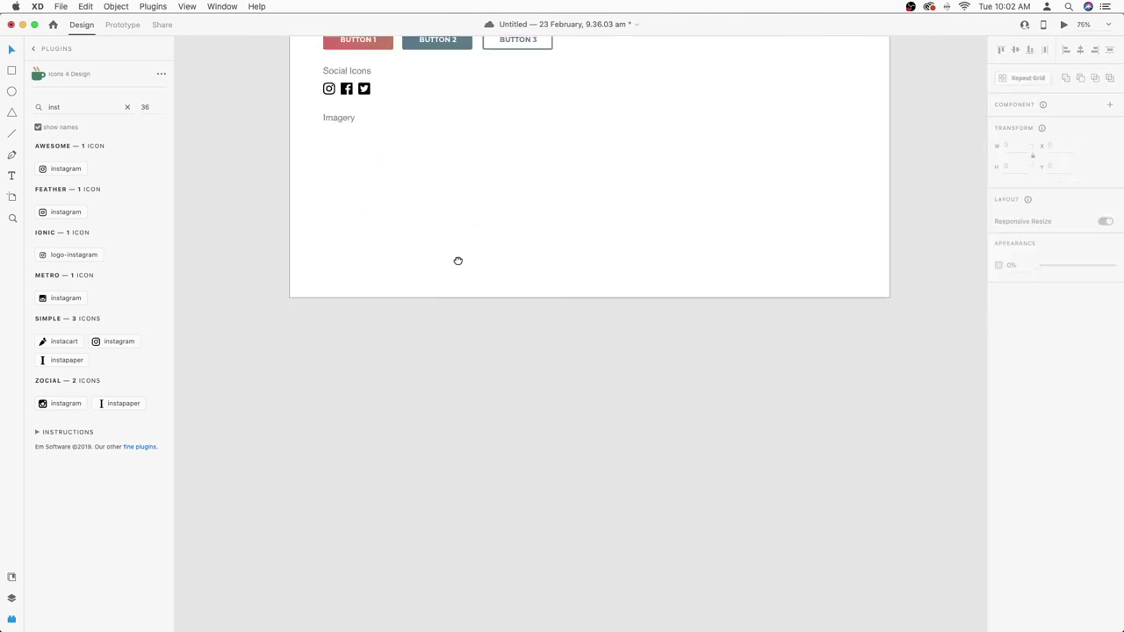
pyautogui.moveTo(321, 142); pyautogui.dragTo(470, 351)
pyautogui.click(522, 289)
pyautogui.click(411, 246)
pyautogui.moveTo(411, 246); pyautogui.dragTo(419, 242)
pyautogui.click(521, 248)
# Step: Set the Moodboard artboard's height to 3500
pyautogui.press('super+0')
pyautogui.click(459, 70)
pyautogui.write('3500')
pyautogui.press('Return')
# Step: Select the rectangle under Imagery and search the Pixels plugin for model
pyautogui.click(612, 544)
pyautogui.moveTo(612, 544); pyautogui.dragTo(568, 224)
pyautogui.press('super+equal')
pyautogui.press('super+equal')
pyautogui.moveTo(488, 204); pyautogui.dragTo(563, 406)
pyautogui.scroll(2, 562, 406)
pyautogui.hscroll(-2, 563, 406)
pyautogui.click(408, 353)
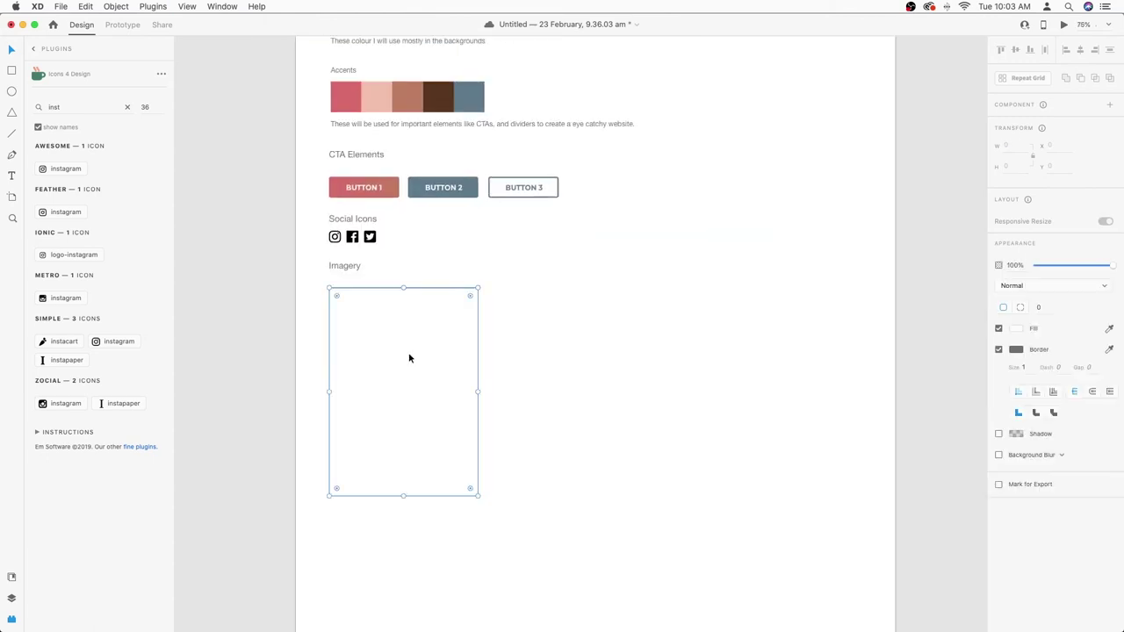
pyautogui.click(34, 49)
pyautogui.click(41, 377)
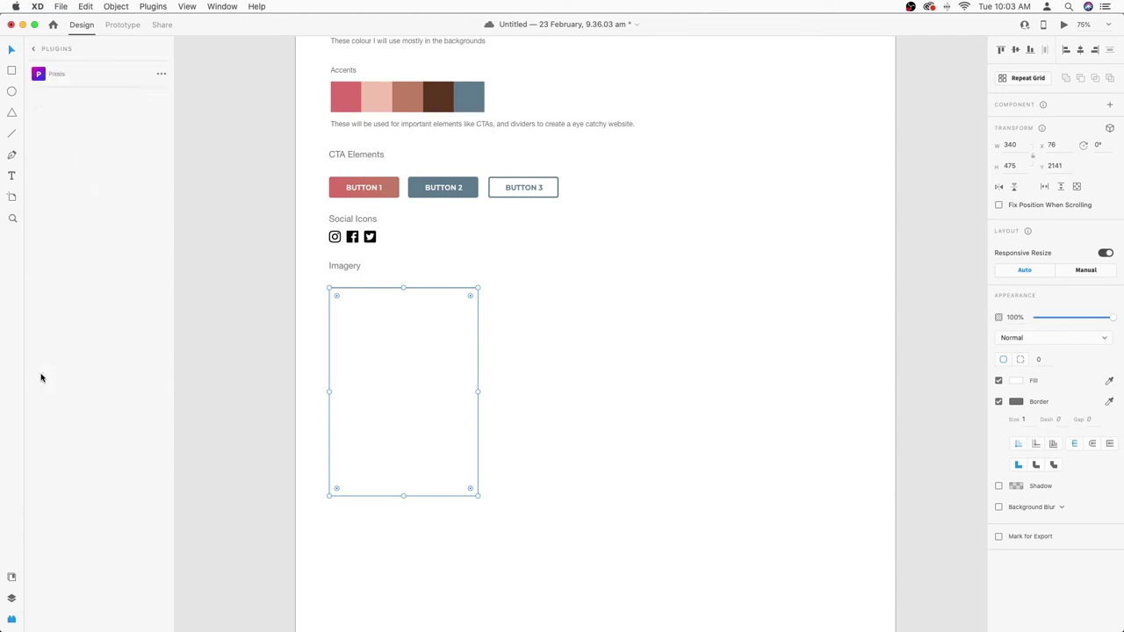
pyautogui.click(75, 113)
pyautogui.write('model')
pyautogui.press('Return')
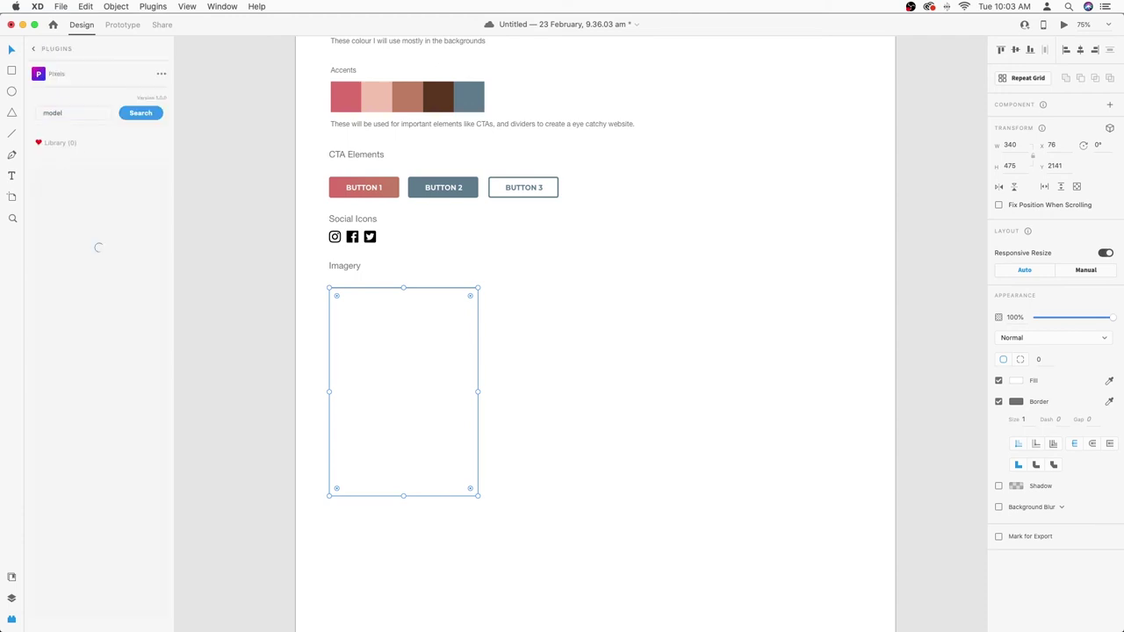
# Step: Fill the rectangle with the photo of the woman in a pink coat standing in an arched corridor
pyautogui.scroll(-3, 74, 253)
pyautogui.scroll(3, 76, 254)
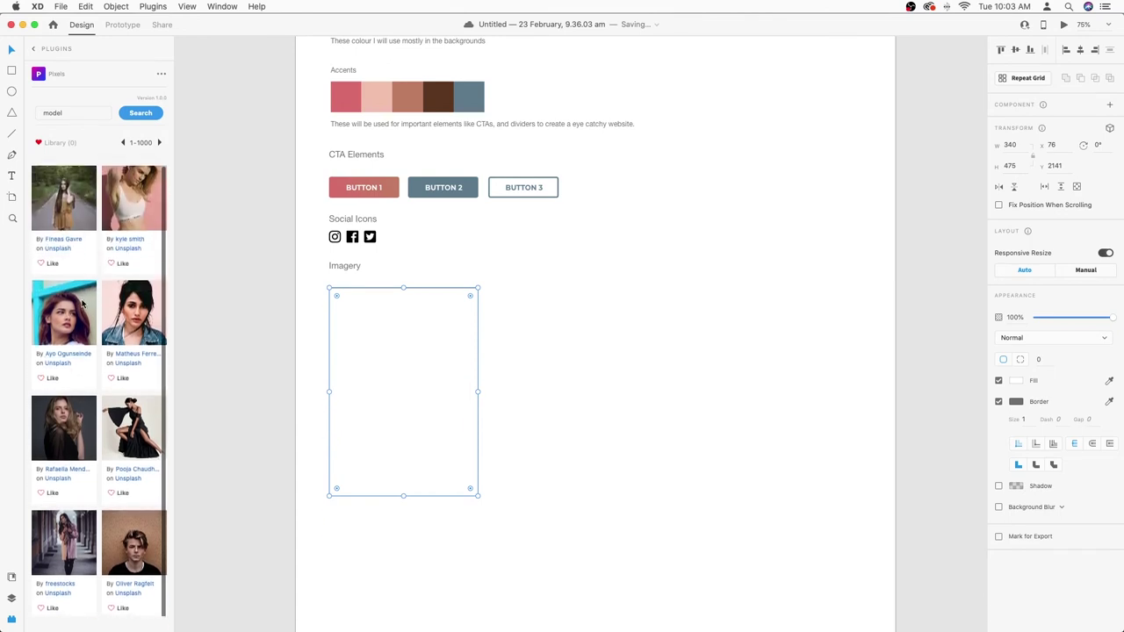
pyautogui.scroll(-2, 105, 421)
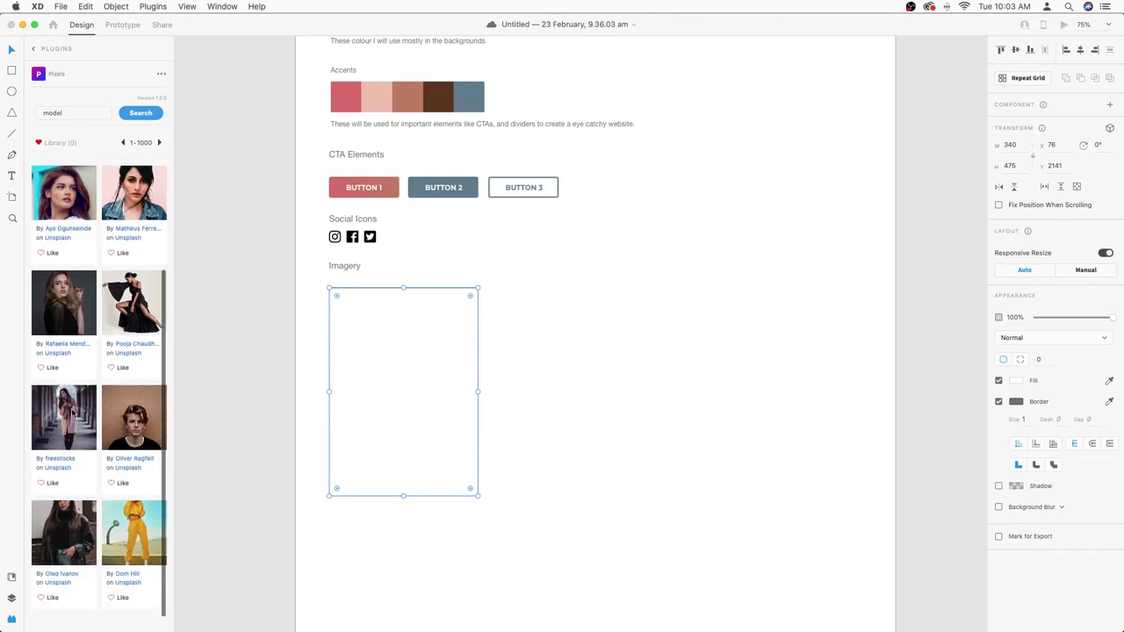
pyautogui.click(73, 413)
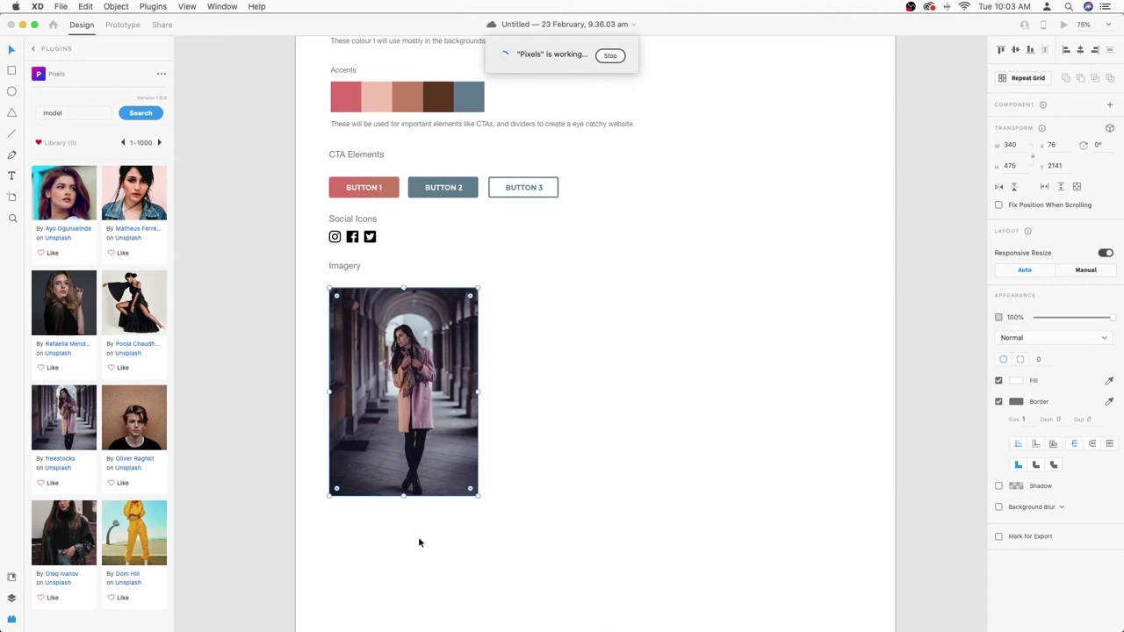
# Step: Duplicate the photo rectangle to its right and apply the blonde model photo from the second results page
pyautogui.moveTo(431, 426); pyautogui.dragTo(598, 427)
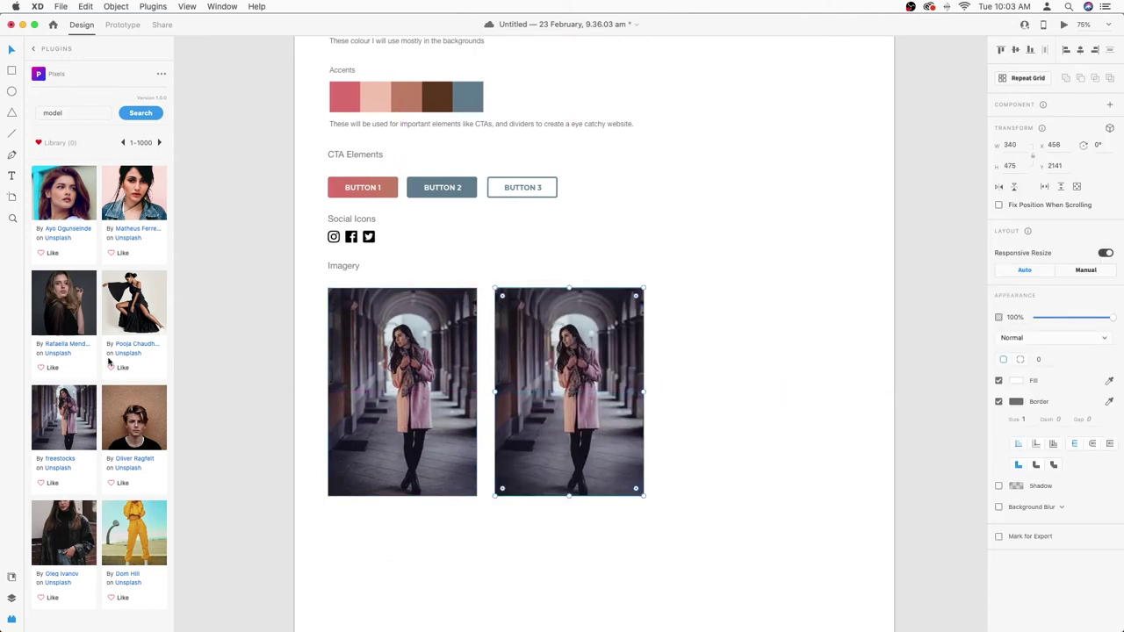
pyautogui.scroll(2, 108, 361)
pyautogui.click(159, 144)
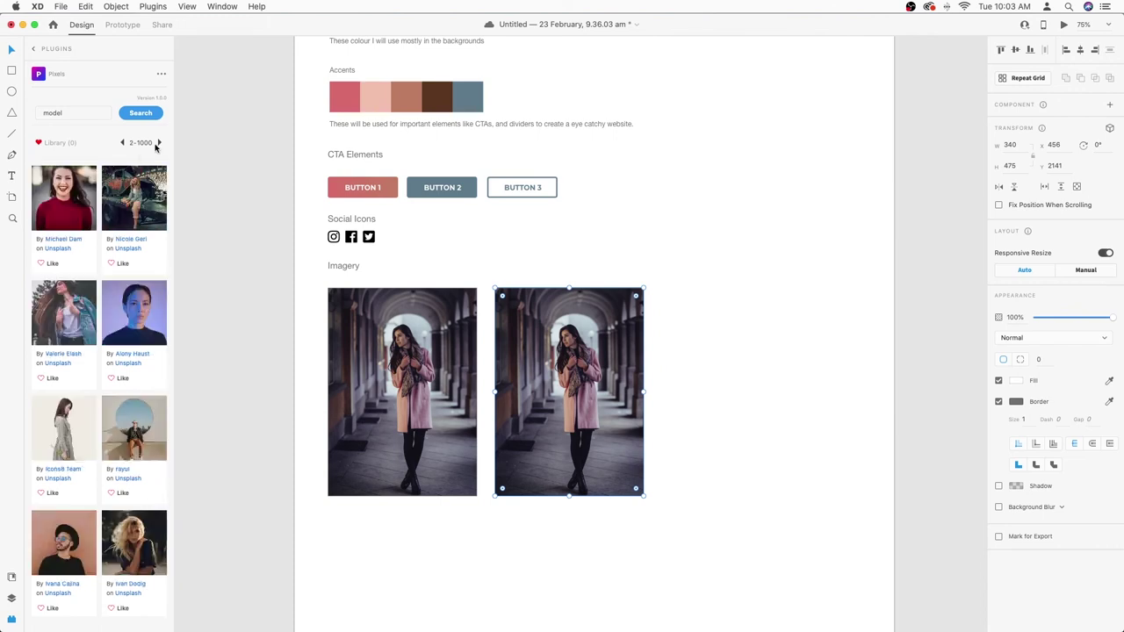
pyautogui.scroll(-3, 104, 410)
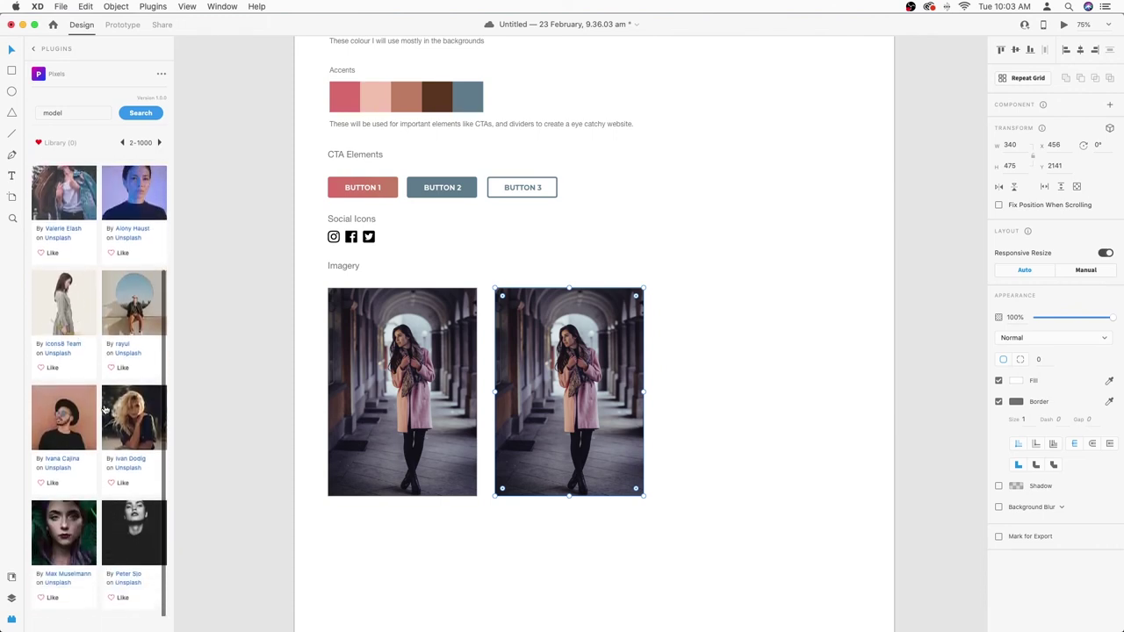
pyautogui.click(110, 436)
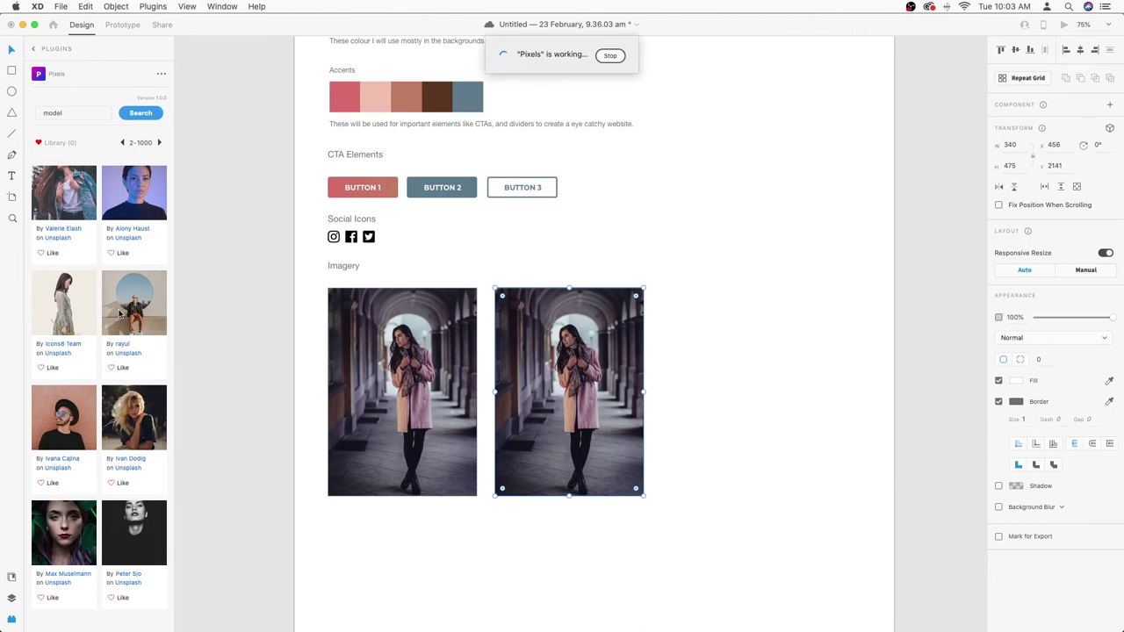
# Step: Duplicate the middle photo rectangle to its right and fill it with the straw-hat model photo from the third results page
pyautogui.moveTo(605, 458); pyautogui.dragTo(767, 454)
pyautogui.scroll(-4, 83, 316)
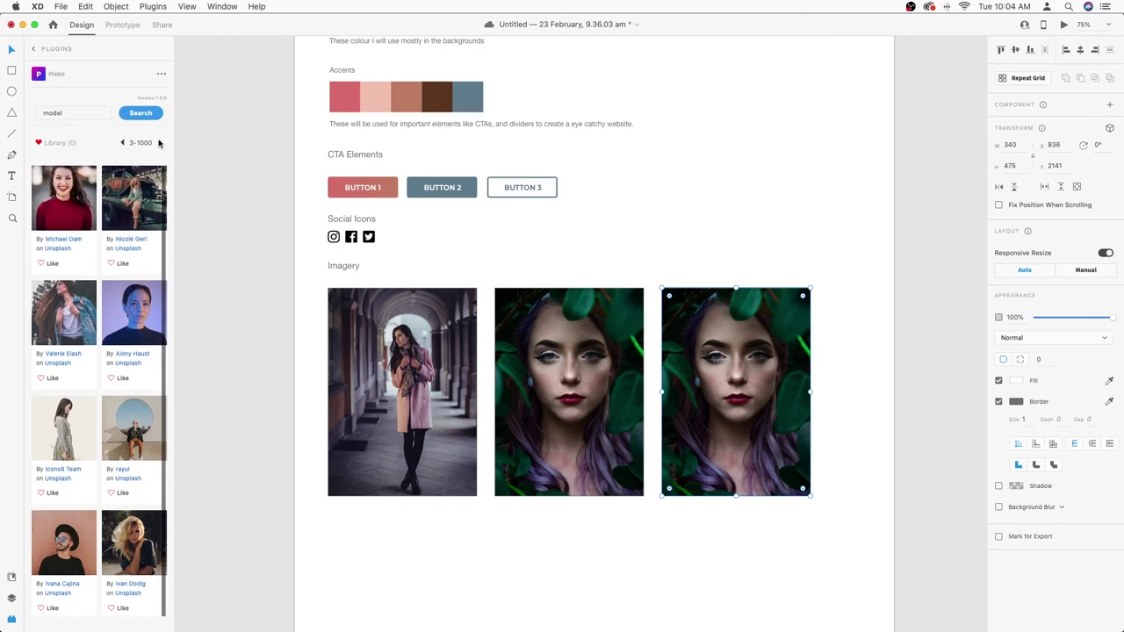
pyautogui.click(159, 142)
pyautogui.scroll(-2, 132, 210)
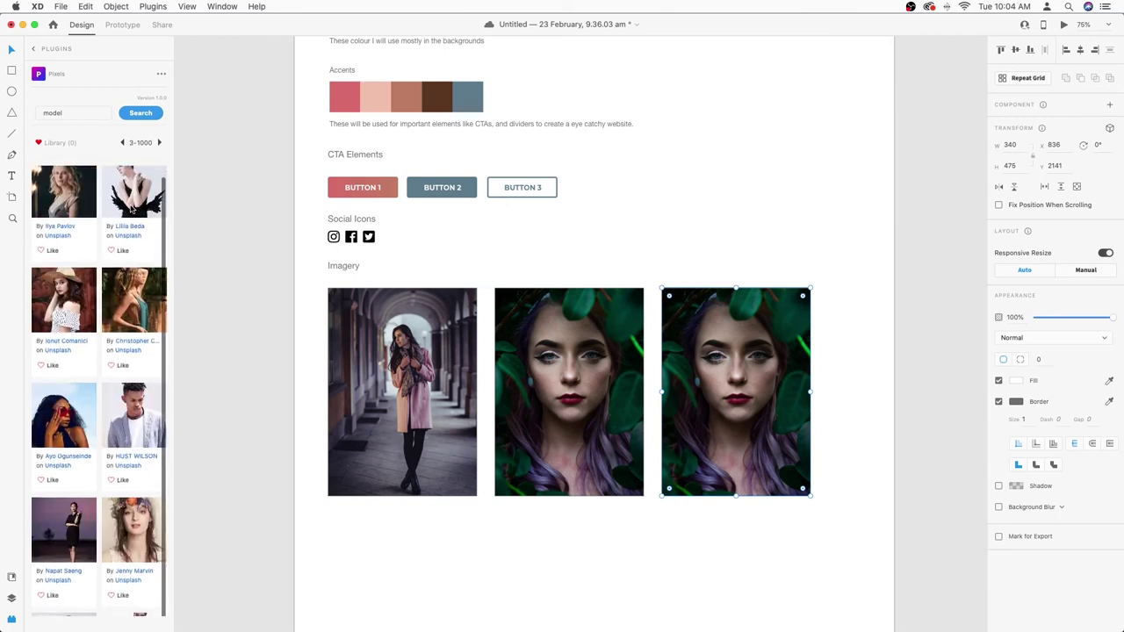
pyautogui.scroll(2, 132, 210)
pyautogui.click(55, 311)
# Step: Duplicate the row of three Imagery photos directly below as a second row
pyautogui.moveTo(757, 549); pyautogui.dragTo(293, 408)
pyautogui.scroll(-2, 552, 307)
pyautogui.moveTo(556, 304); pyautogui.dragTo(565, 536)
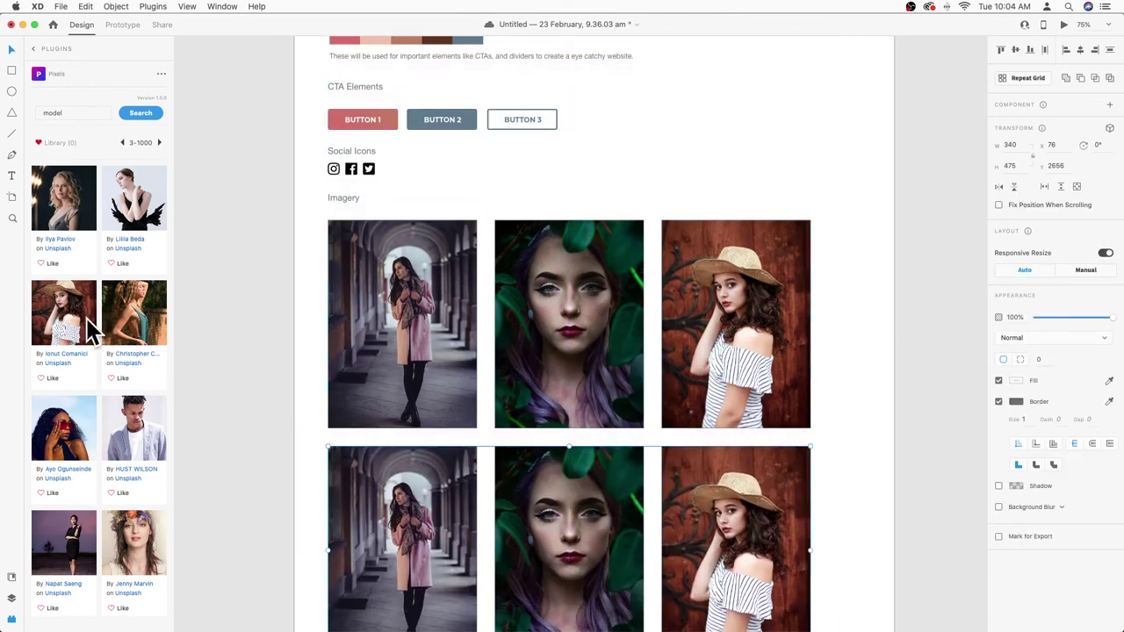
# Step: Fill the second row's first rectangle with the long-haired model on pink from the fourth results page
pyautogui.scroll(-2, 121, 286)
pyautogui.scroll(-5, 122, 285)
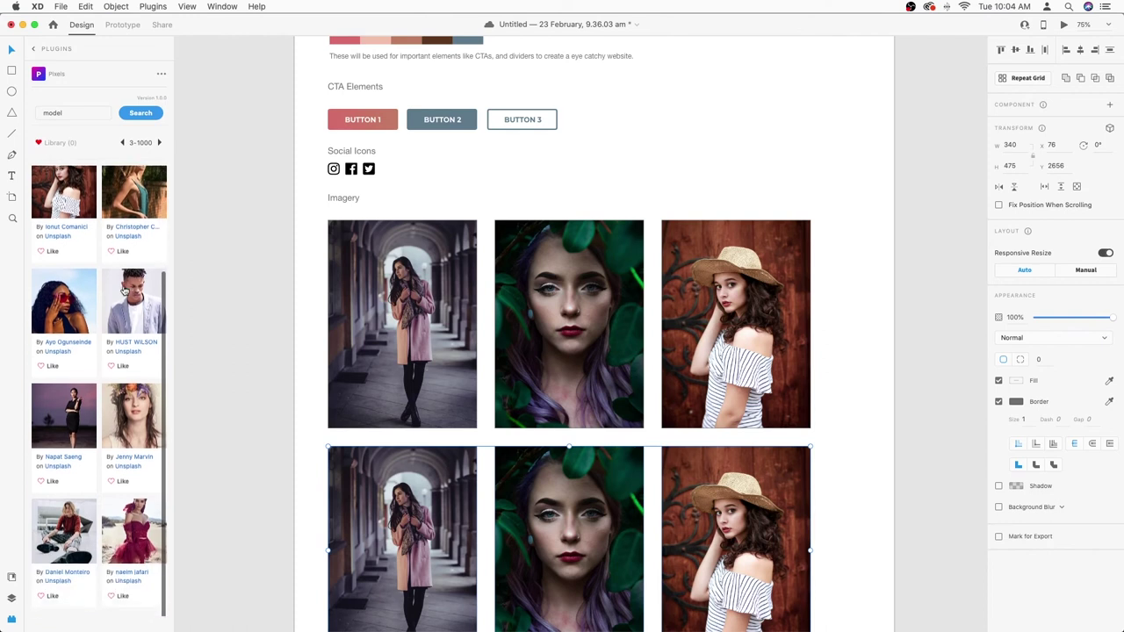
pyautogui.click(159, 142)
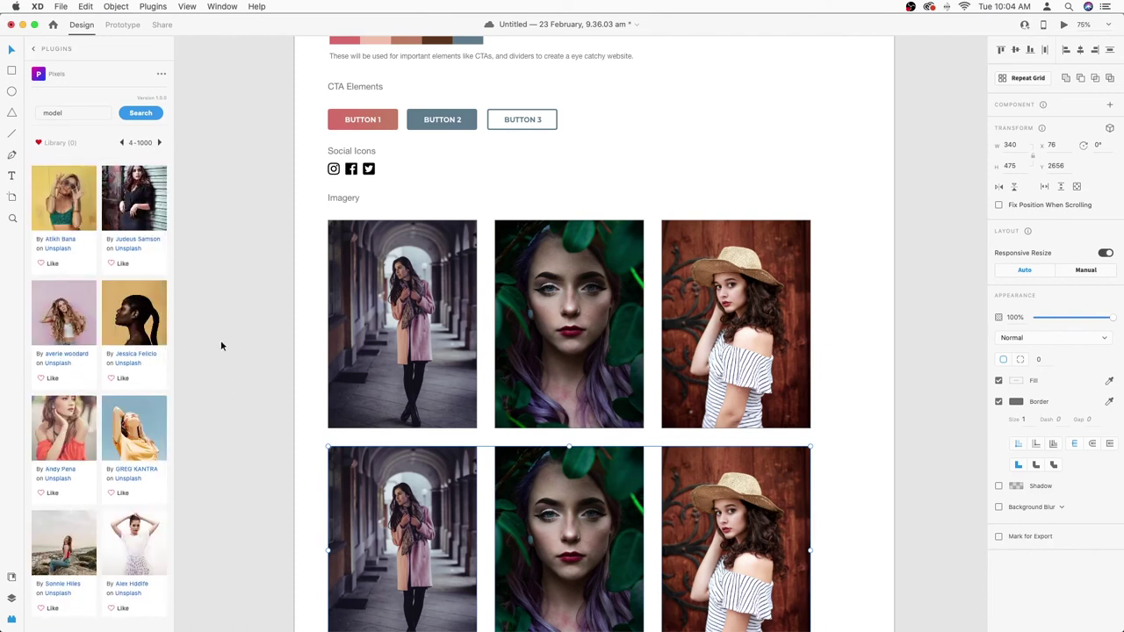
pyautogui.click(376, 515)
pyautogui.click(61, 315)
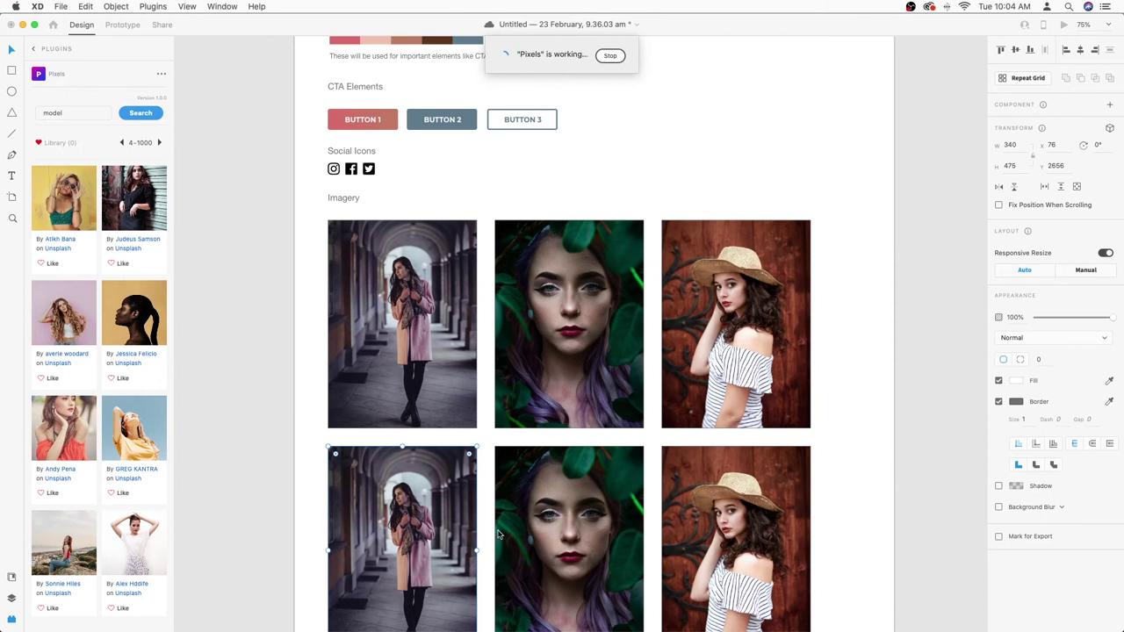
# Step: Fill the second row's middle rectangle with the model in white and its last rectangle with the model on yellow
pyautogui.click(498, 534)
pyautogui.scroll(-5, 109, 332)
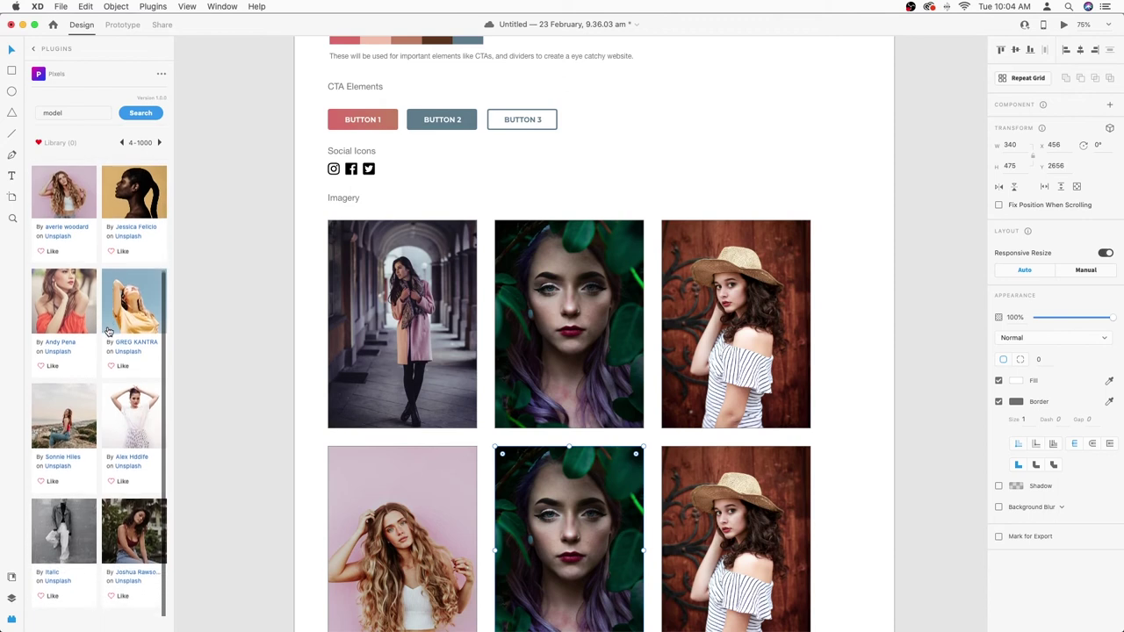
pyautogui.click(114, 406)
pyautogui.click(748, 514)
pyautogui.scroll(3, 83, 352)
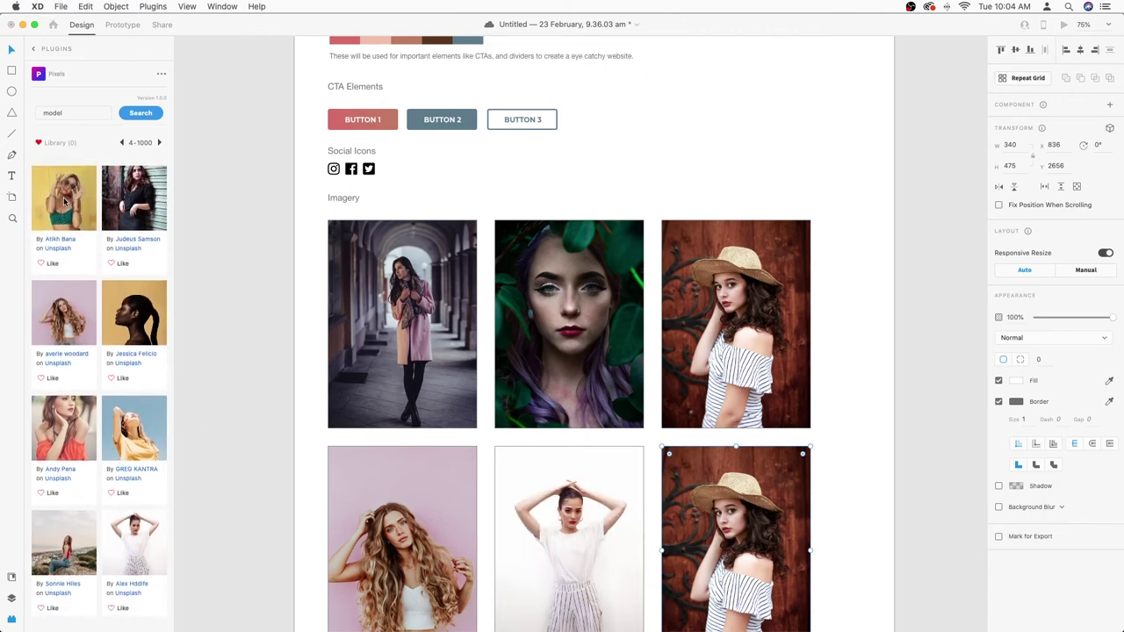
pyautogui.click(64, 202)
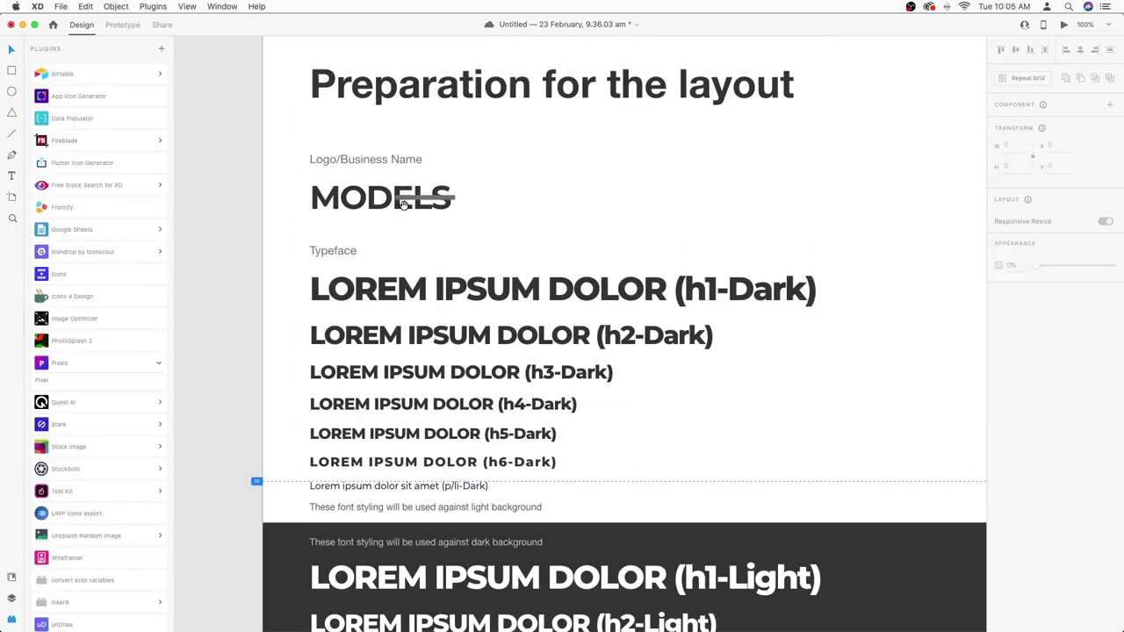
# Step: Select the five Accents swatches and add their colours to the document assets
pyautogui.scroll(-10, 404, 204)
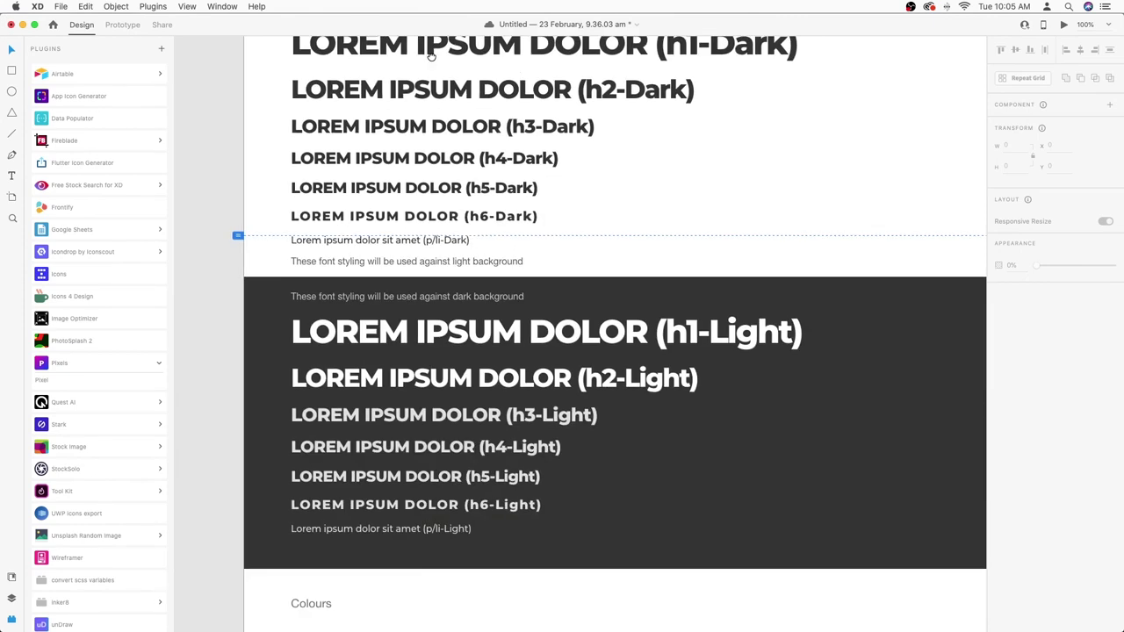
pyautogui.scroll(-4, 404, 123)
pyautogui.click(325, 361)
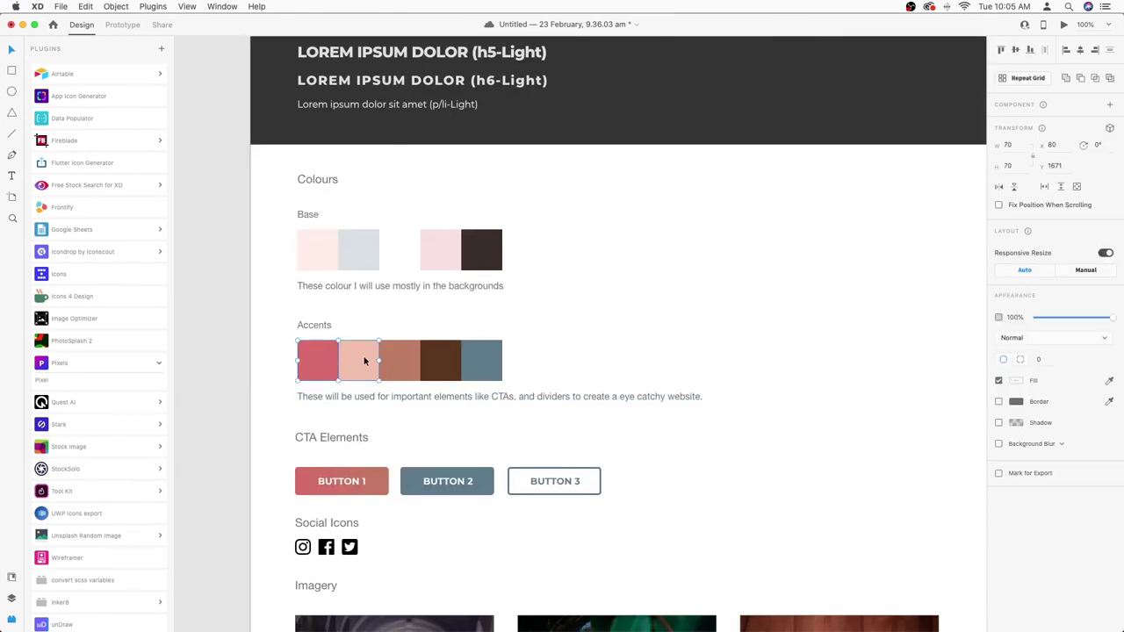
pyautogui.click(11, 578)
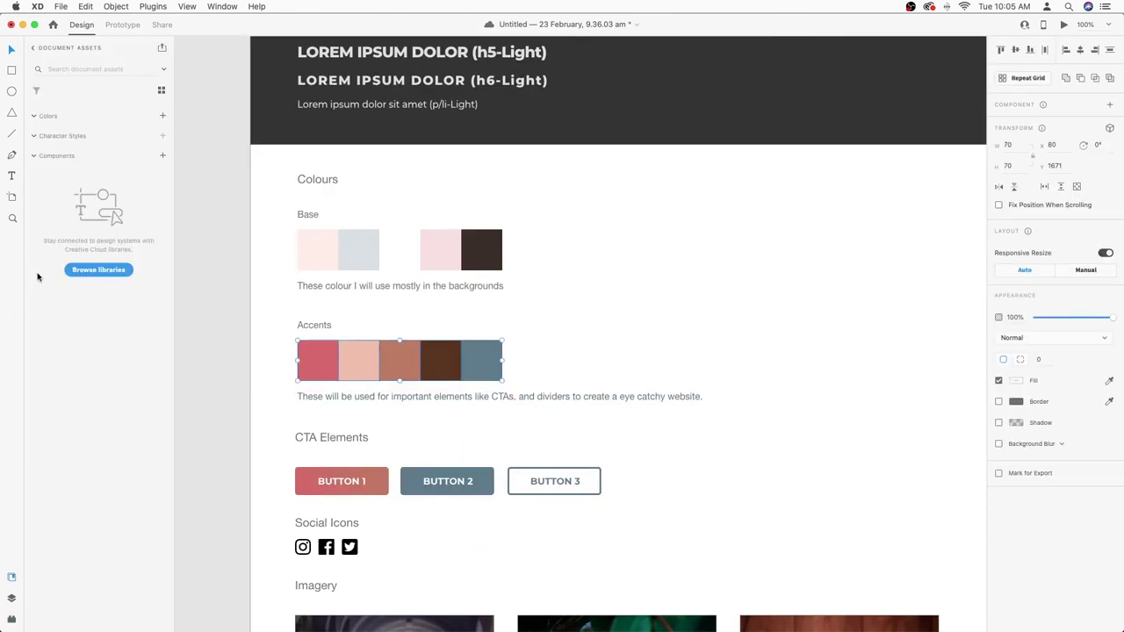
pyautogui.rightClick(438, 362)
pyautogui.click(505, 497)
# Step: Select the five Base swatches and add their colours to the document assets
pyautogui.moveTo(287, 244); pyautogui.dragTo(506, 263)
pyautogui.rightClick(484, 248)
pyautogui.click(527, 383)
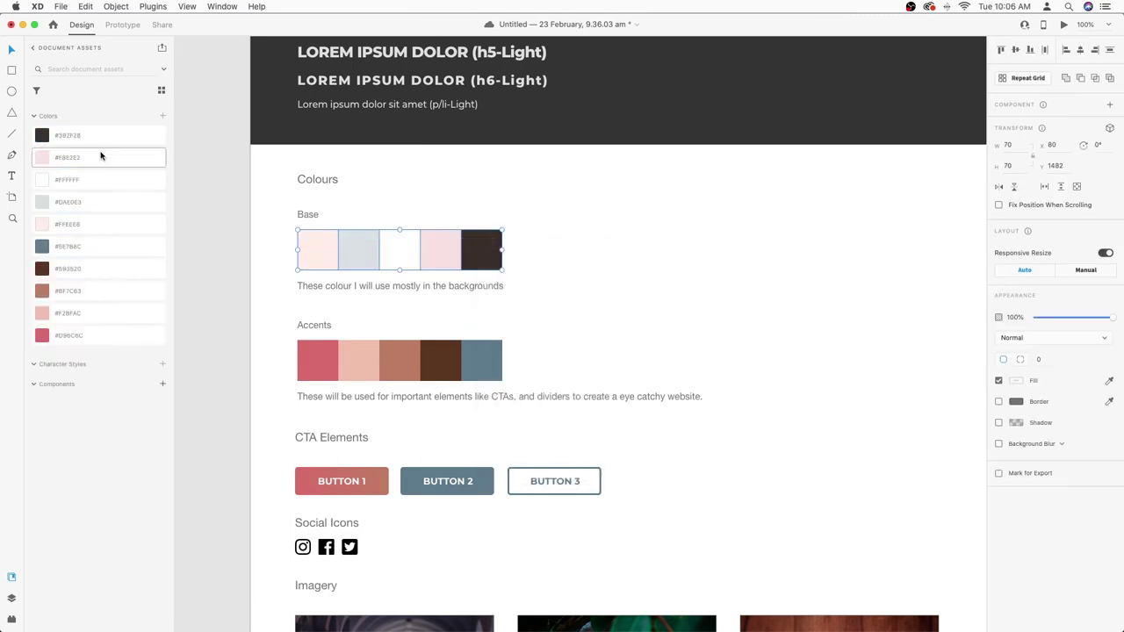
# Step: Rename the first five colour assets Base 1, Base 2, Base 3, Base 4 and Base 5
pyautogui.click(205, 306)
pyautogui.doubleClick(74, 136)
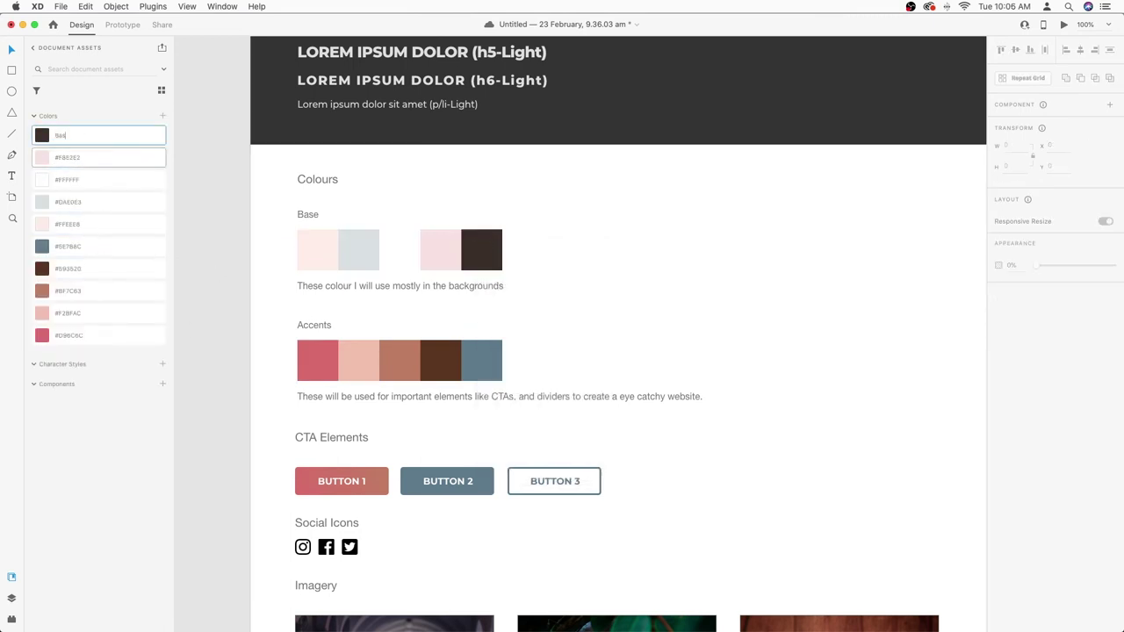
pyautogui.doubleClick(68, 158)
pyautogui.doubleClick(71, 180)
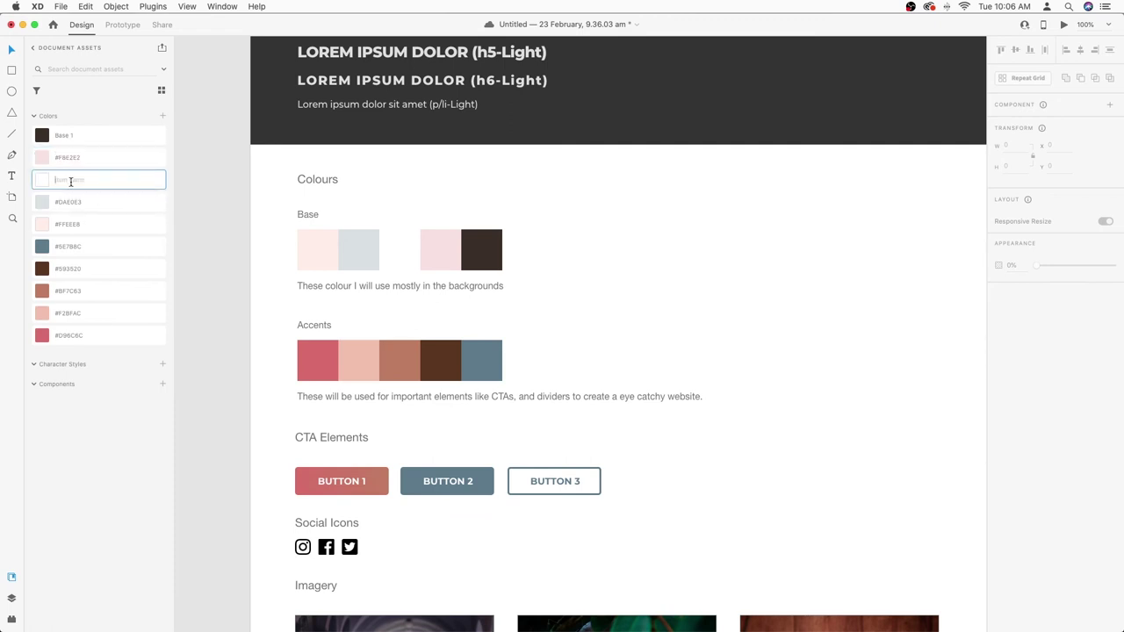
pyautogui.doubleClick(68, 158)
pyautogui.write('Base 2')
pyautogui.doubleClick(72, 181)
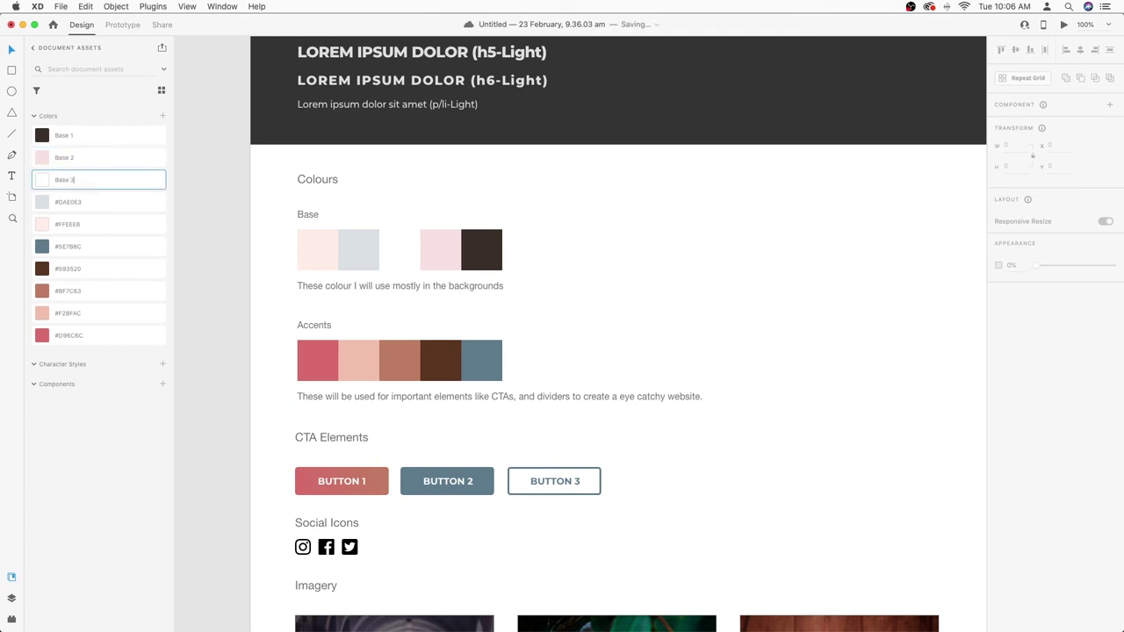
pyautogui.doubleClick(67, 201)
pyautogui.write('Base 4')
pyautogui.doubleClick(96, 230)
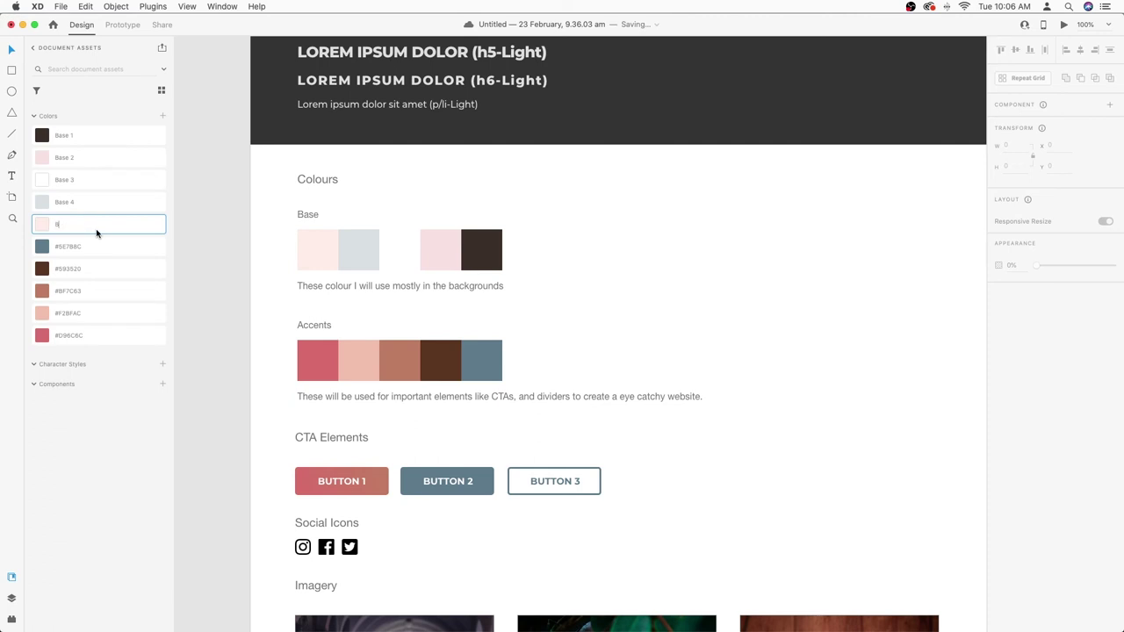
# Step: Rename the slate blue colour asset Accents 1 and the dark brown one Accent 2
pyautogui.doubleClick(70, 246)
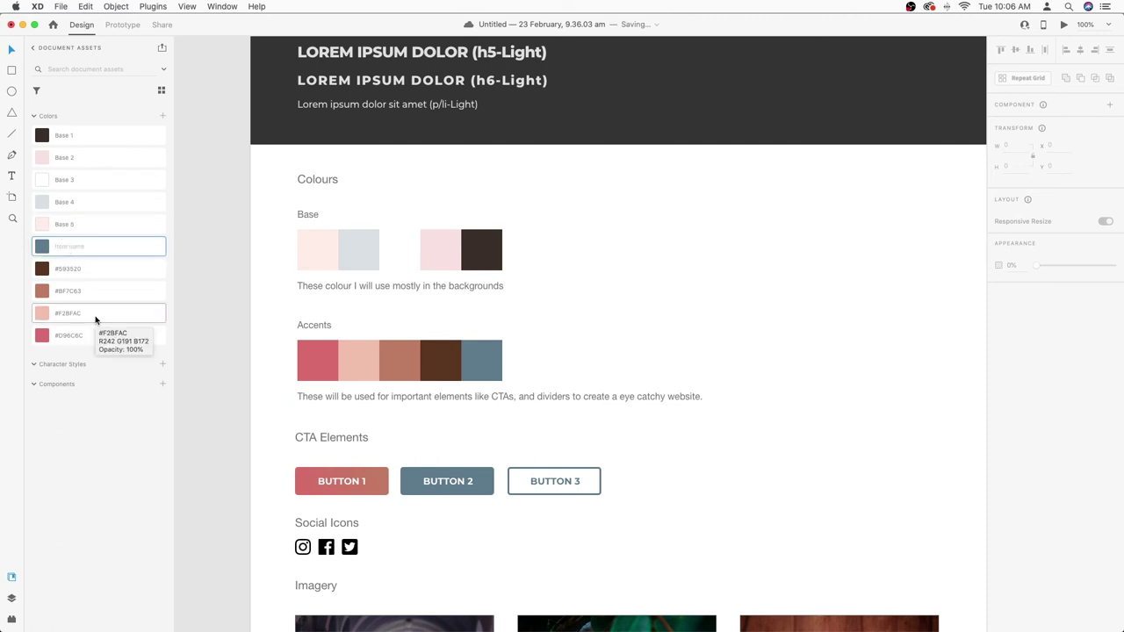
pyautogui.write('Accents 1')
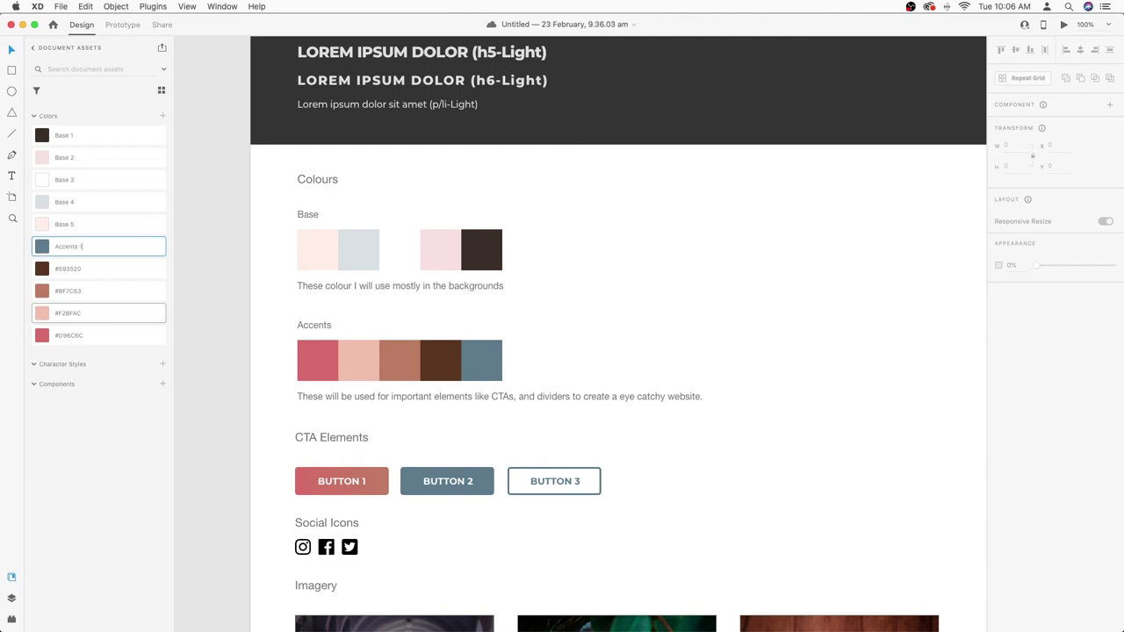
pyautogui.doubleClick(69, 269)
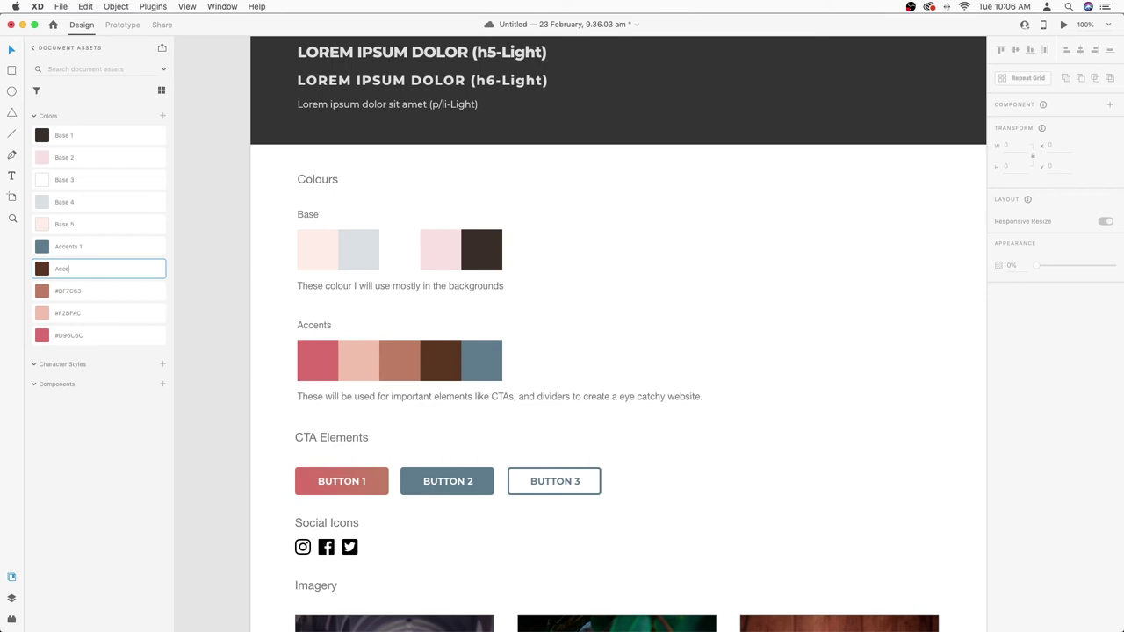
pyautogui.press('super+z')
pyautogui.doubleClick(81, 296)
pyautogui.doubleClick(71, 270)
pyautogui.write('Accent 2')
pyautogui.press('BackSpace')
pyautogui.write('3')
pyautogui.press('Escape')
pyautogui.doubleClick(71, 268)
pyautogui.write('Accent 2')
pyautogui.doubleClick(79, 313)
pyautogui.doubleClick(74, 269)
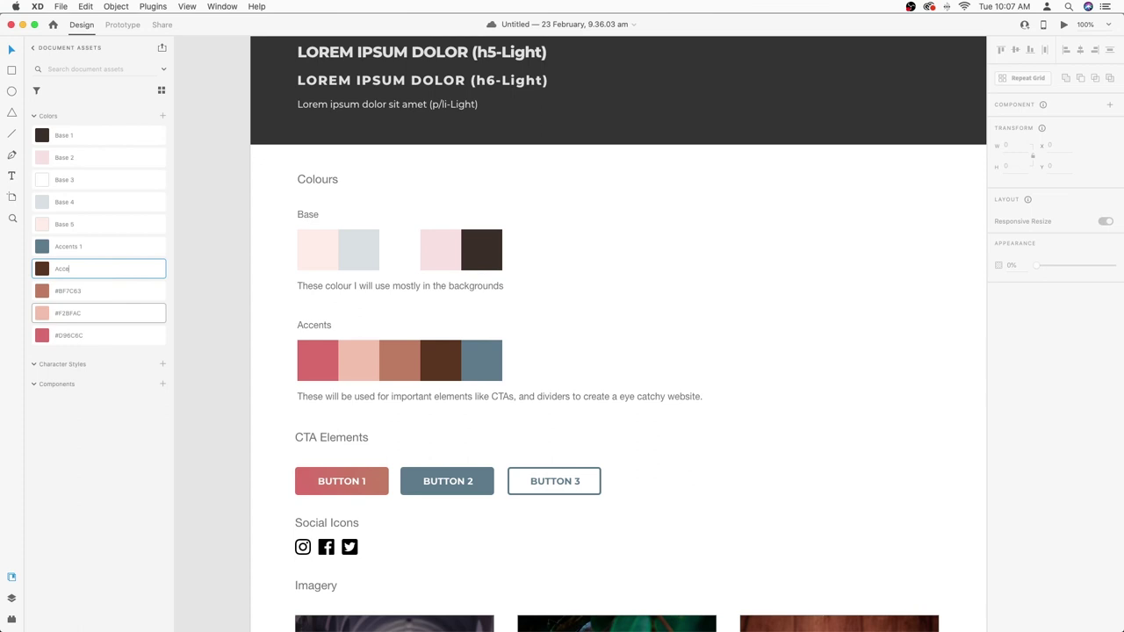
pyautogui.write('Accent 2')
# Step: Name the remaining colour assets Accent 3, Accent 4 and Accent 5, and correct the slate blue one's name to Accent 1
pyautogui.doubleClick(74, 291)
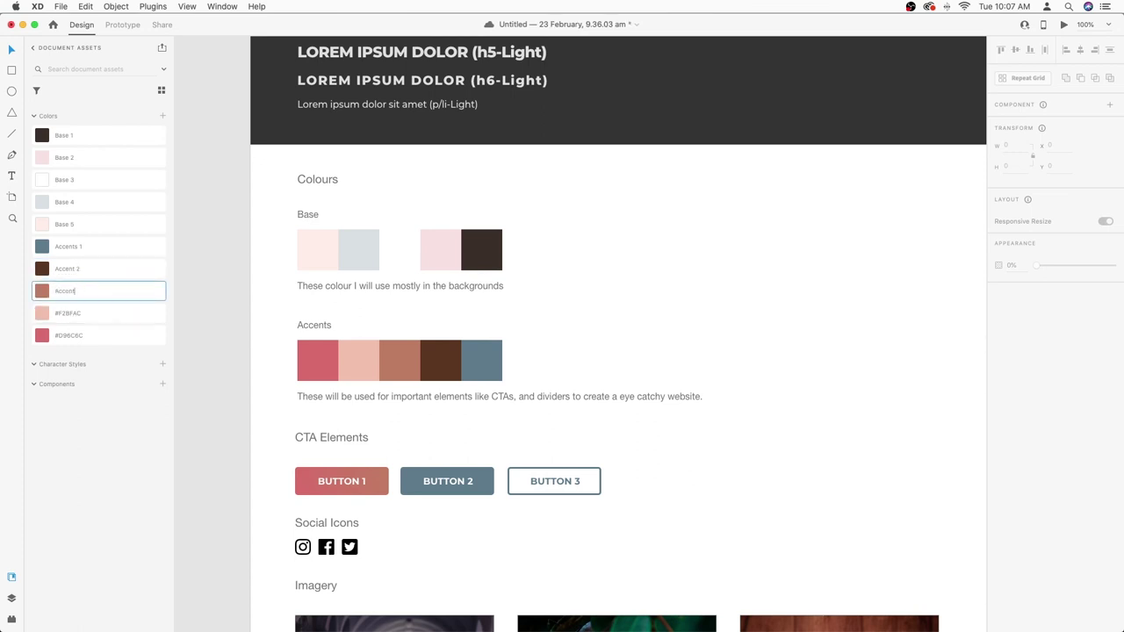
pyautogui.doubleClick(70, 314)
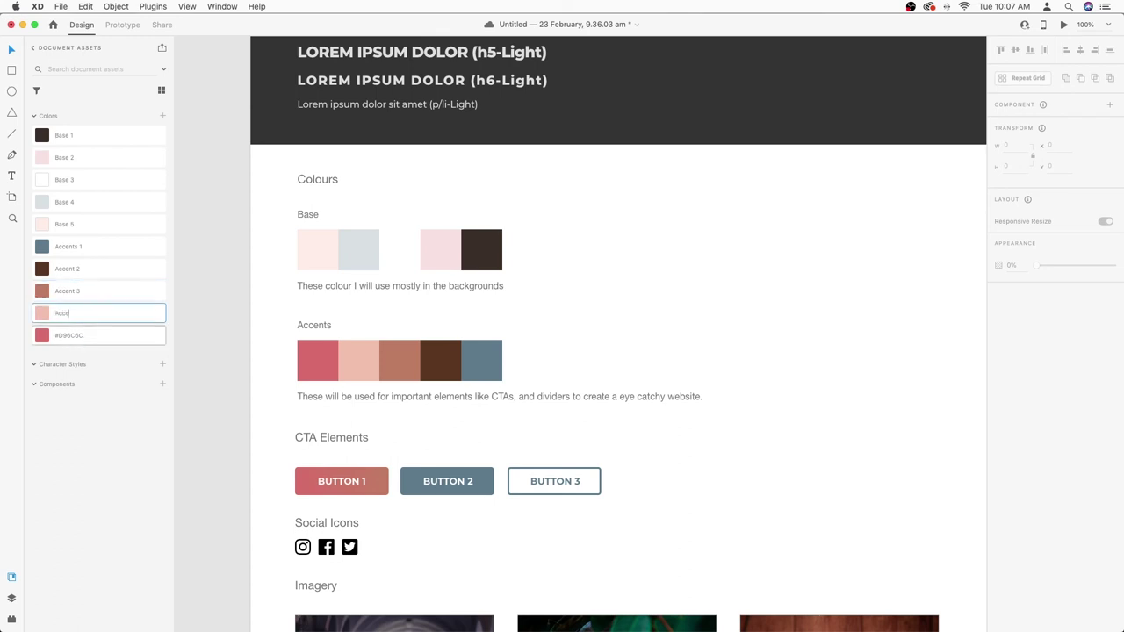
pyautogui.doubleClick(65, 334)
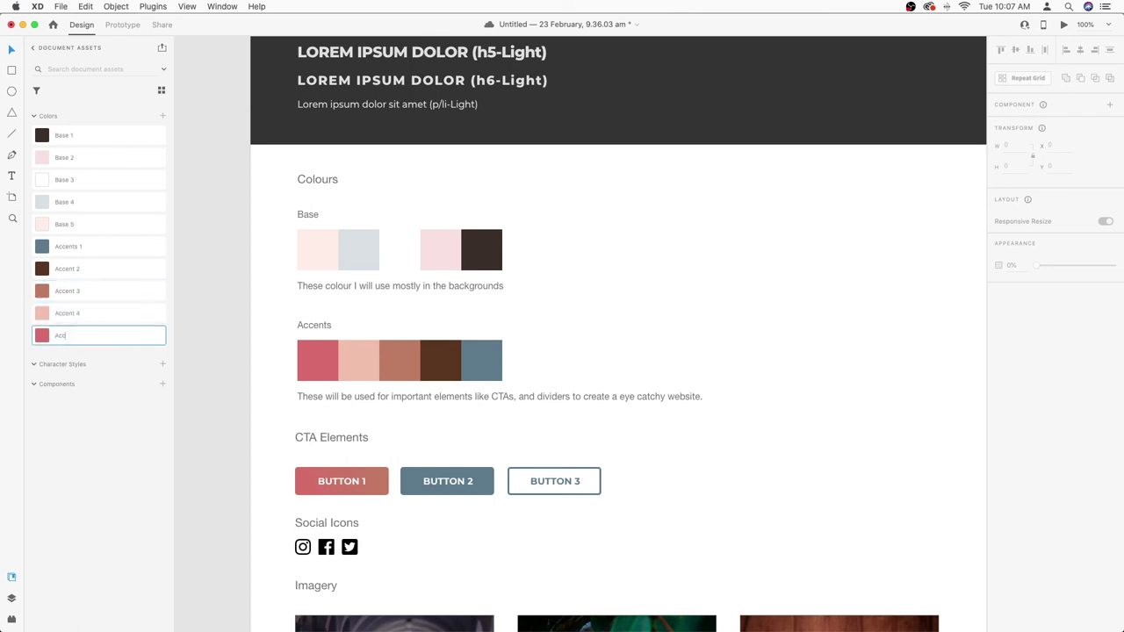
pyautogui.doubleClick(76, 247)
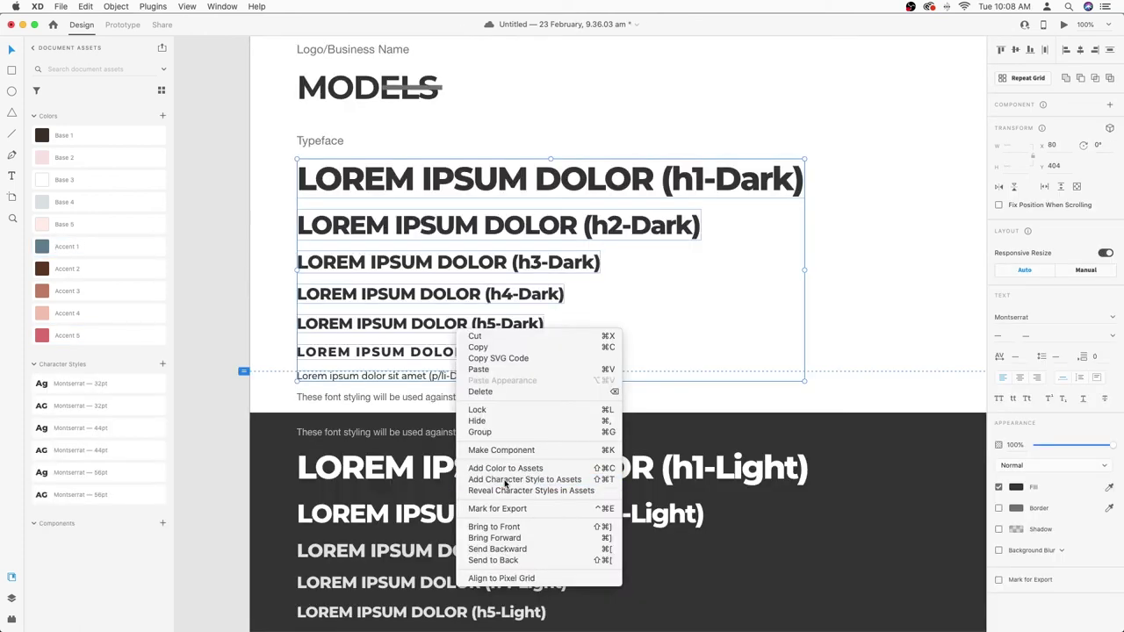
# Step: Add the character styles of the selected dark headings and paragraph line to the document assets
pyautogui.scroll(-3, 77, 439)
pyautogui.scroll(5, 77, 439)
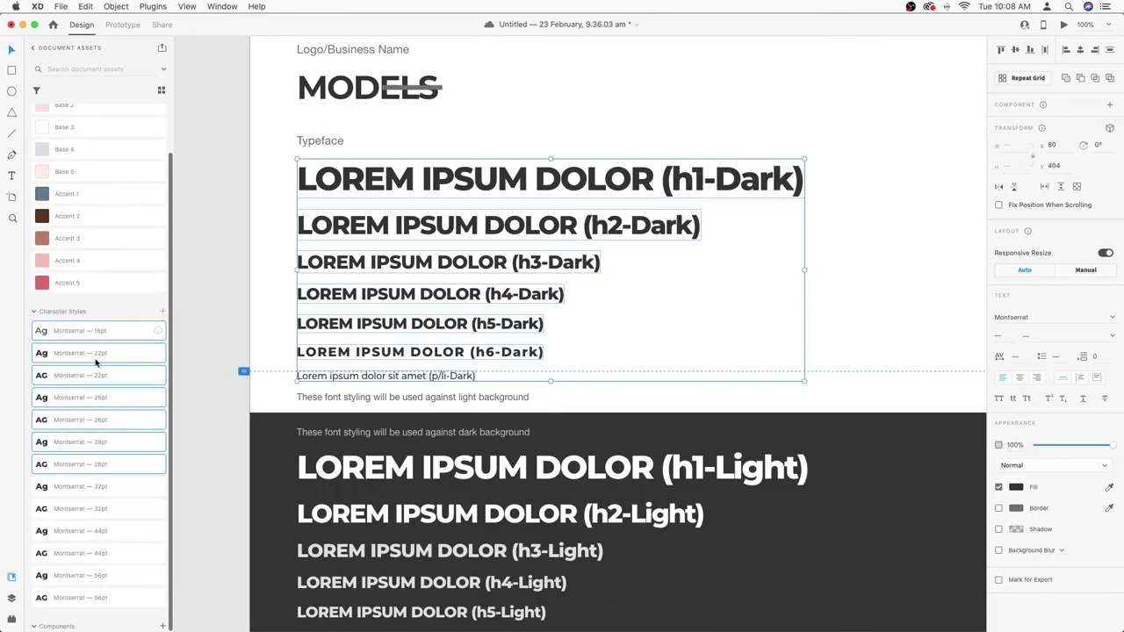
pyautogui.click(191, 432)
# Step: Rename the 16pt Montserrat style Paragraph, the first 22pt style H6 and the first 26pt style H5
pyautogui.doubleClick(95, 332)
pyautogui.write('Paragraph')
pyautogui.doubleClick(71, 353)
pyautogui.write('H6')
pyautogui.doubleClick(80, 397)
pyautogui.write('H5')
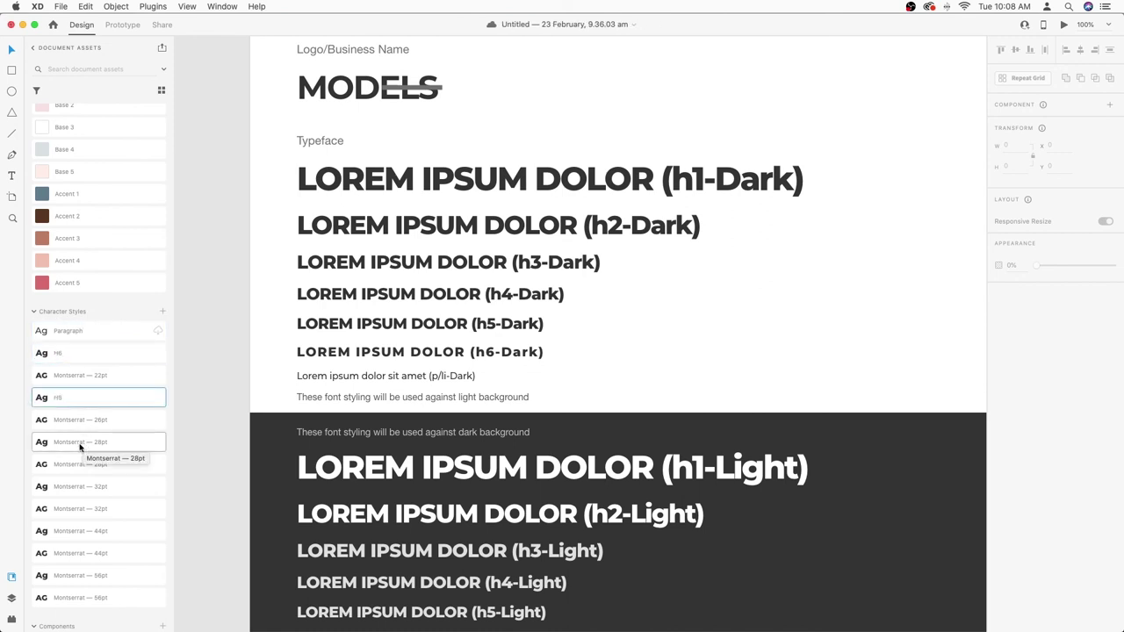
# Step: Rename the first 28pt, 32pt, 44pt and 56pt Montserrat styles H4, H3, H2 and H1
pyautogui.doubleClick(88, 442)
pyautogui.write('H4')
pyautogui.doubleClick(79, 487)
pyautogui.doubleClick(85, 531)
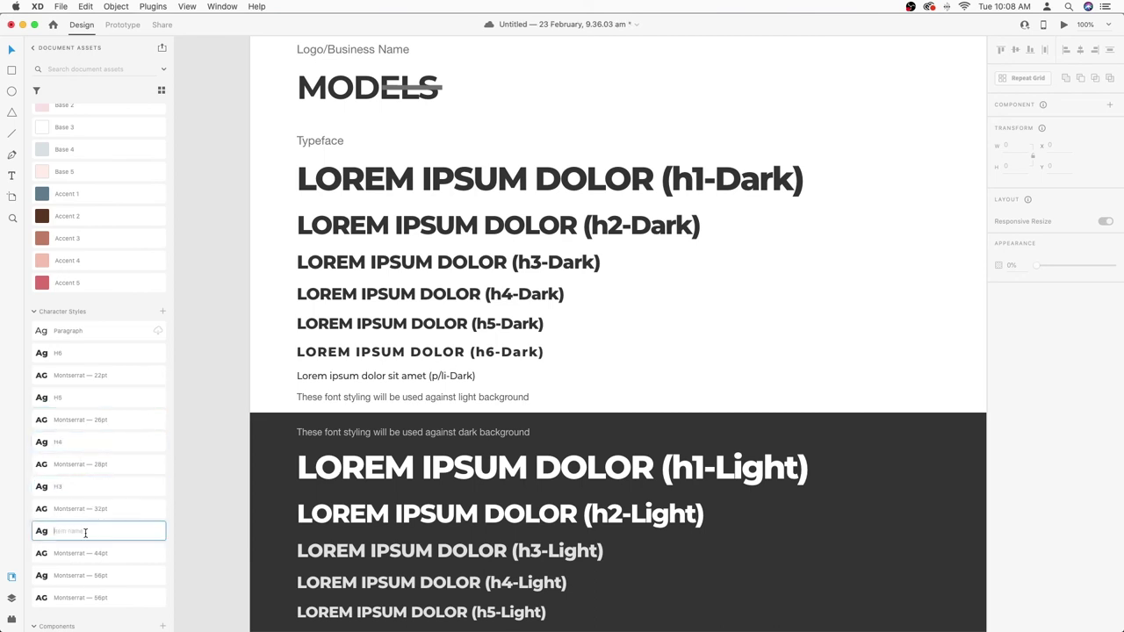
pyautogui.click(87, 577)
pyautogui.doubleClick(87, 581)
pyautogui.write('H1')
# Step: Delete the duplicate Montserrat character styles at 56pt, 22pt, 26pt, 28pt, 32pt and 44pt from the document assets
pyautogui.rightClick(85, 580)
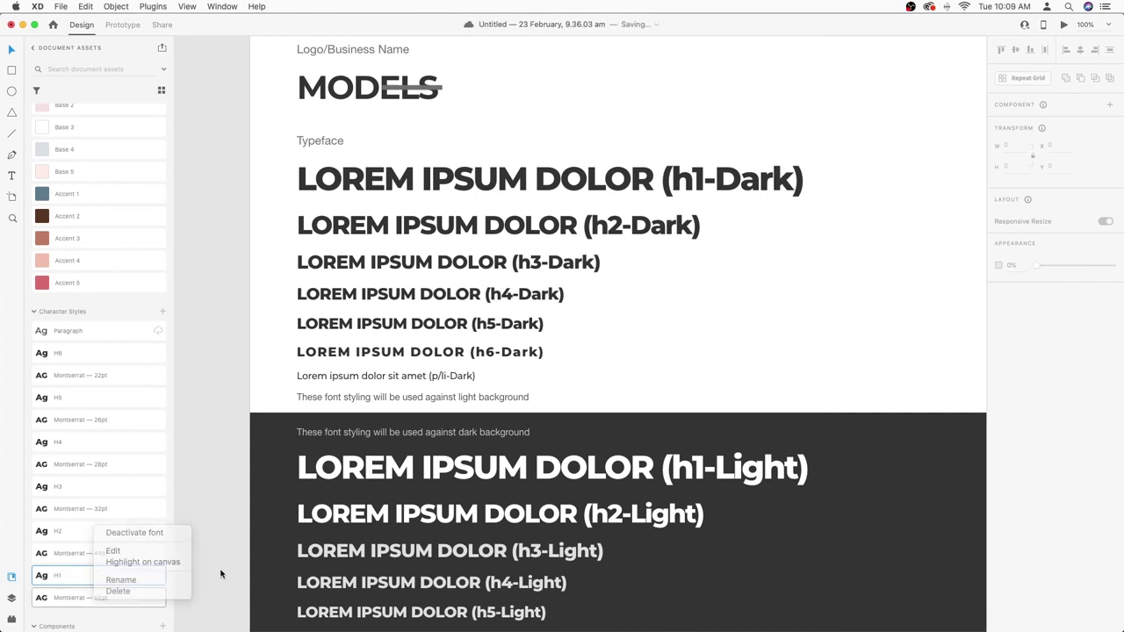
pyautogui.scroll(1, 131, 562)
pyautogui.rightClick(97, 402)
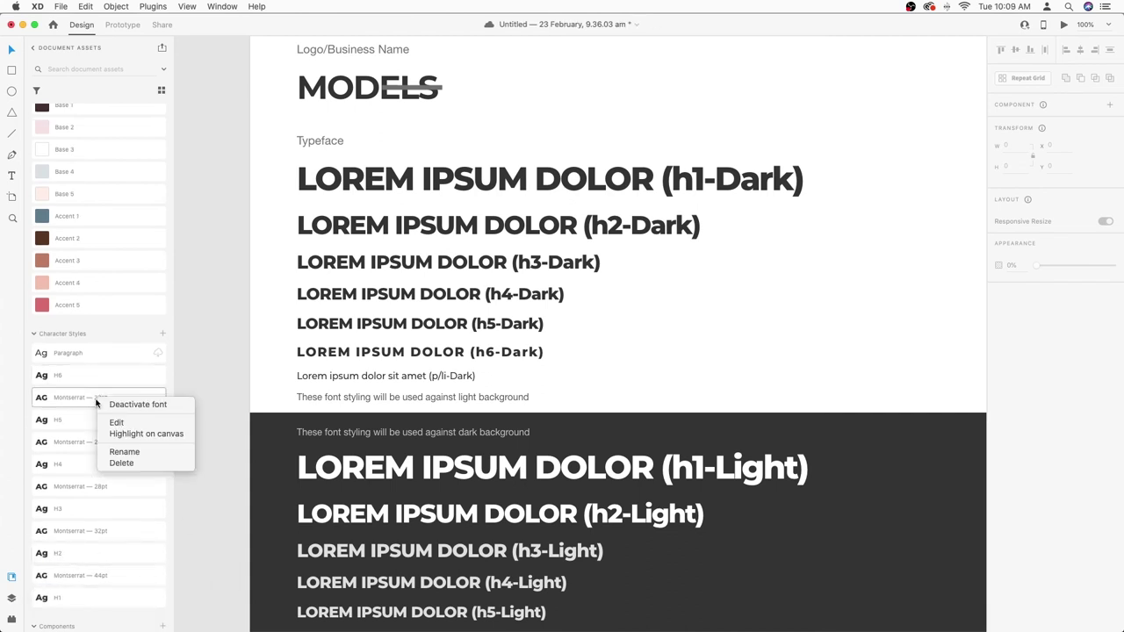
pyautogui.click(121, 463)
pyautogui.rightClick(95, 442)
pyautogui.click(121, 502)
pyautogui.rightClick(93, 472)
pyautogui.click(116, 533)
pyautogui.rightClick(100, 494)
pyautogui.click(117, 555)
pyautogui.rightClick(99, 516)
pyautogui.click(117, 577)
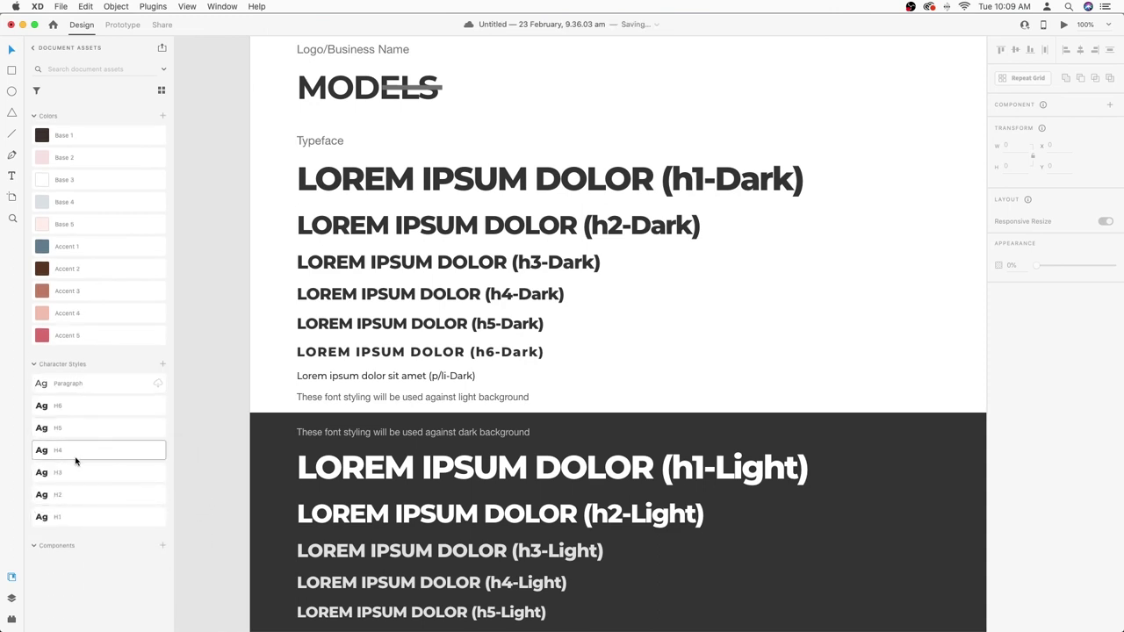
# Step: Add the h1-Light heading's character style to the document assets
pyautogui.scroll(-3, 395, 369)
pyautogui.rightClick(449, 309)
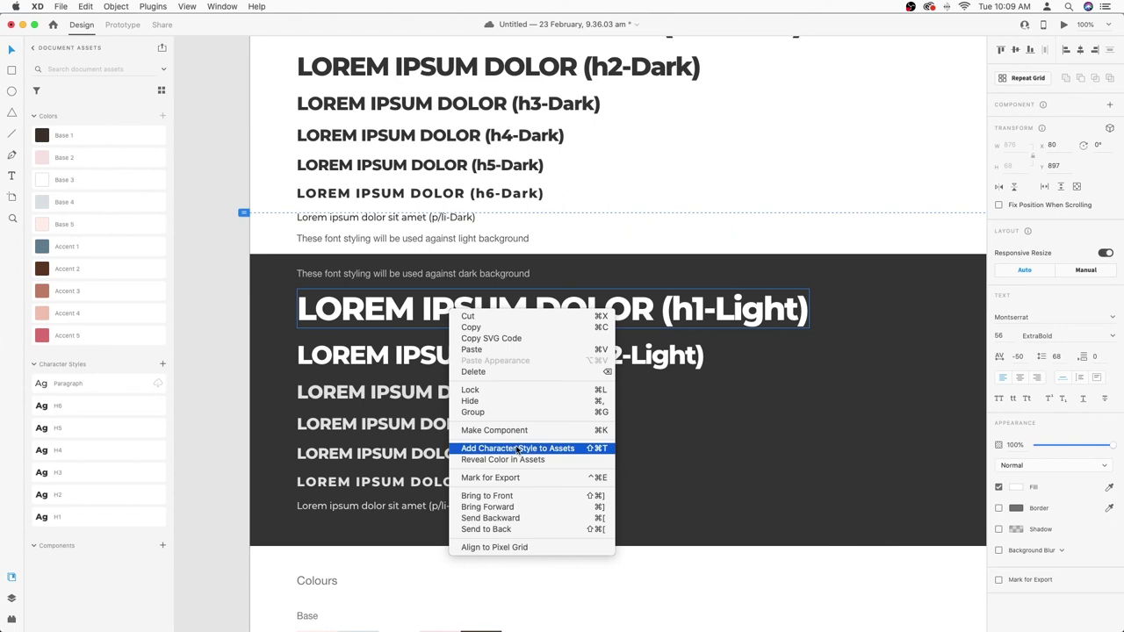
pyautogui.click(518, 448)
# Step: Select all the light headings and the light paragraph line and add their character styles to the document assets
pyautogui.click(416, 474)
pyautogui.keyDown('shift'); pyautogui.click(262, 478); pyautogui.keyUp('shift')
pyautogui.keyDown('shift'); pyautogui.click(321, 483); pyautogui.keyUp('shift')
pyautogui.keyDown('shift'); pyautogui.click(338, 454); pyautogui.keyUp('shift')
pyautogui.keyDown('shift'); pyautogui.click(345, 424); pyautogui.keyUp('shift')
pyautogui.keyDown('shift'); pyautogui.click(351, 392); pyautogui.keyUp('shift')
pyautogui.keyDown('shift'); pyautogui.click(355, 356); pyautogui.keyUp('shift')
pyautogui.keyDown('shift'); pyautogui.click(360, 310); pyautogui.keyUp('shift')
pyautogui.rightClick(361, 309)
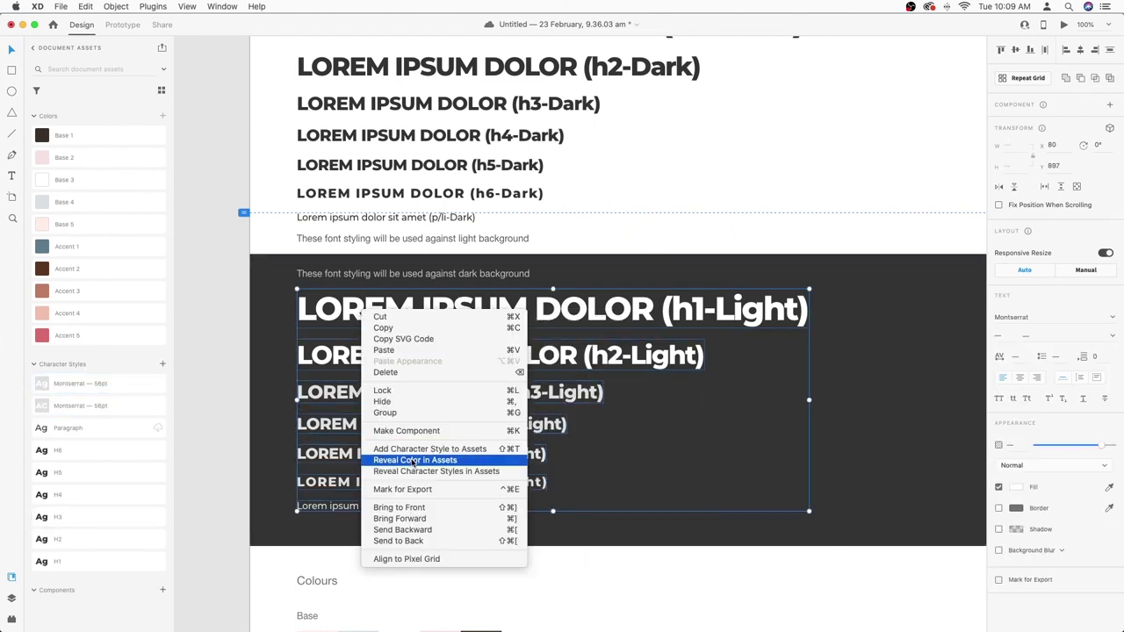
pyautogui.click(424, 449)
# Step: Rename the 16pt Montserrat character style Paragraph-light and the first 56pt style H1-light
pyautogui.click(225, 436)
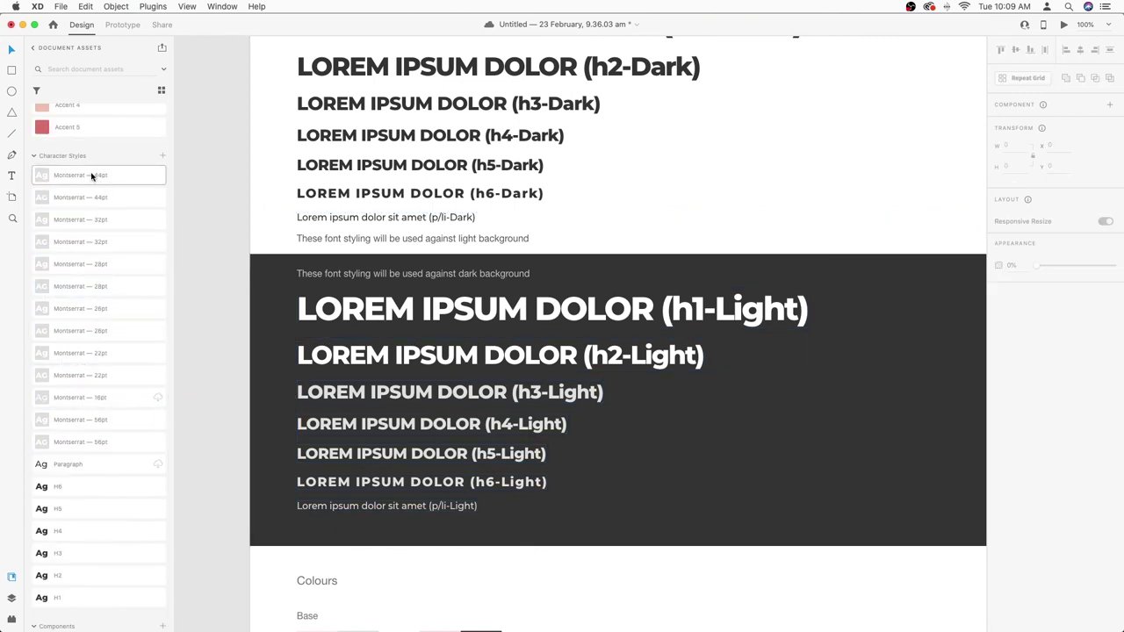
pyautogui.doubleClick(89, 400)
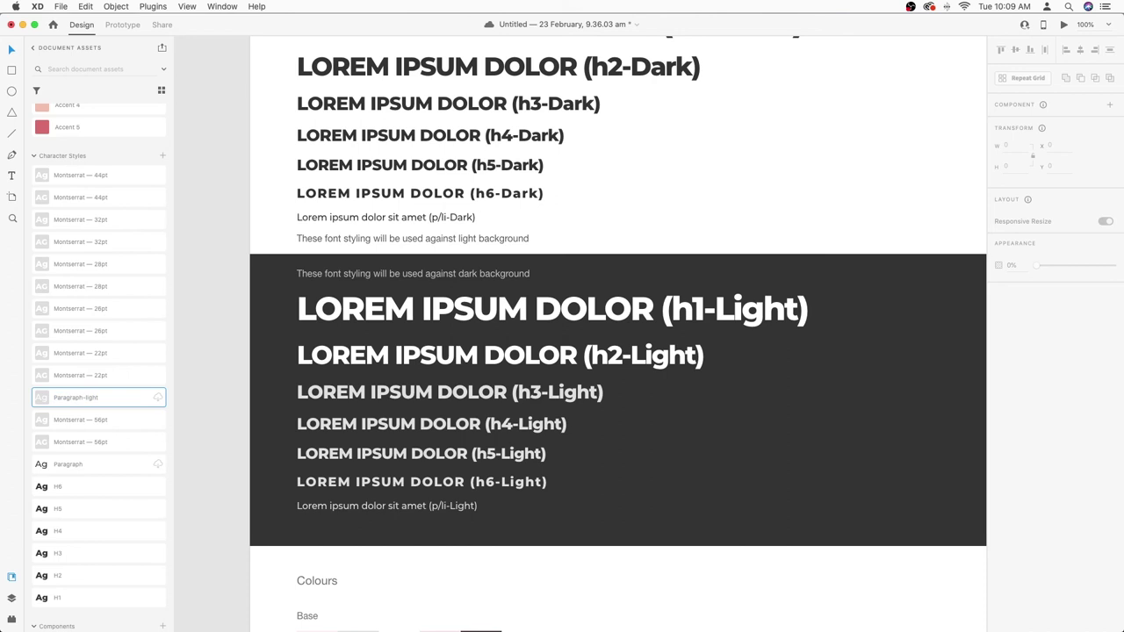
pyautogui.doubleClick(62, 420)
pyautogui.write('H1-light')
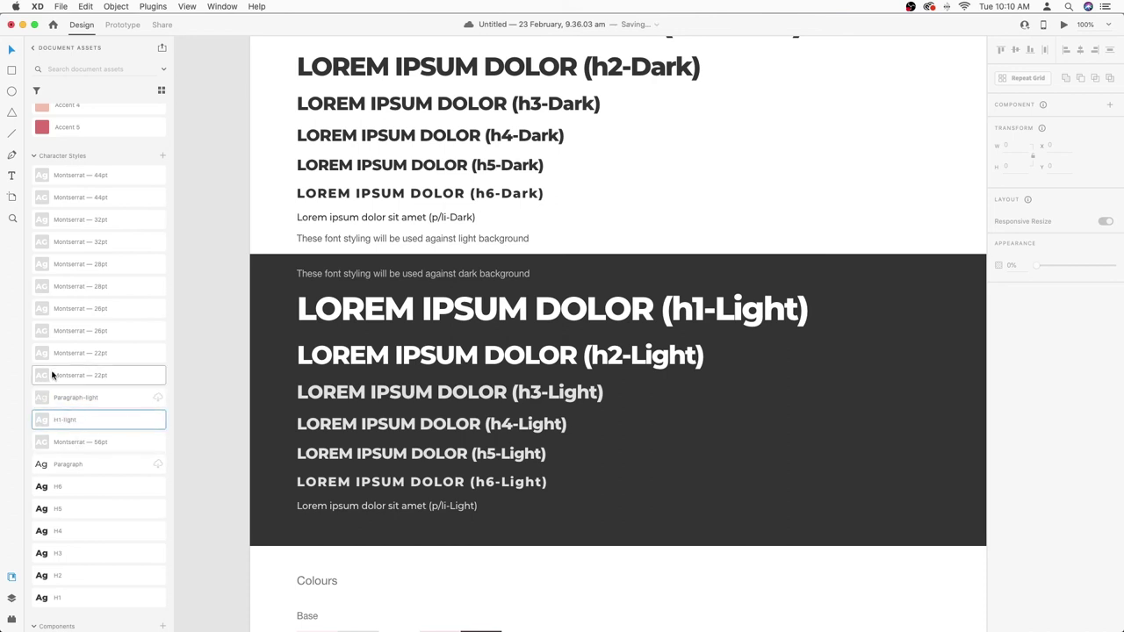
# Step: Apply the second 44pt style to the h2-Light heading and the first 32pt style to h3-Light, naming them H2-light and H3-Light
pyautogui.click(419, 356)
pyautogui.doubleClick(97, 197)
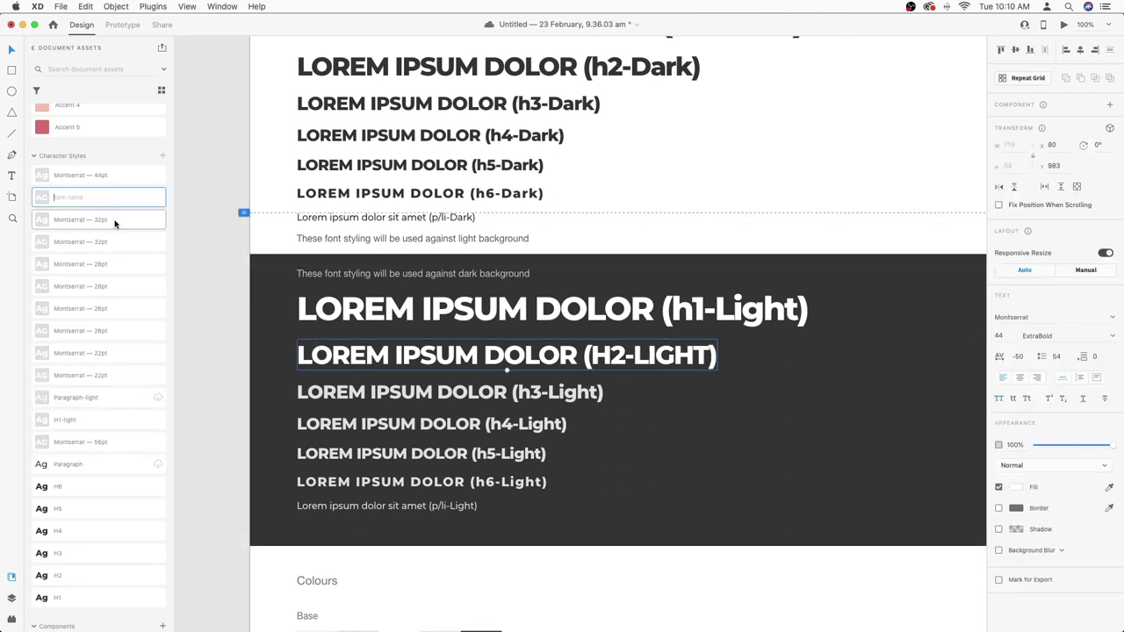
pyautogui.write('H2')
pyautogui.click(421, 393)
pyautogui.doubleClick(87, 221)
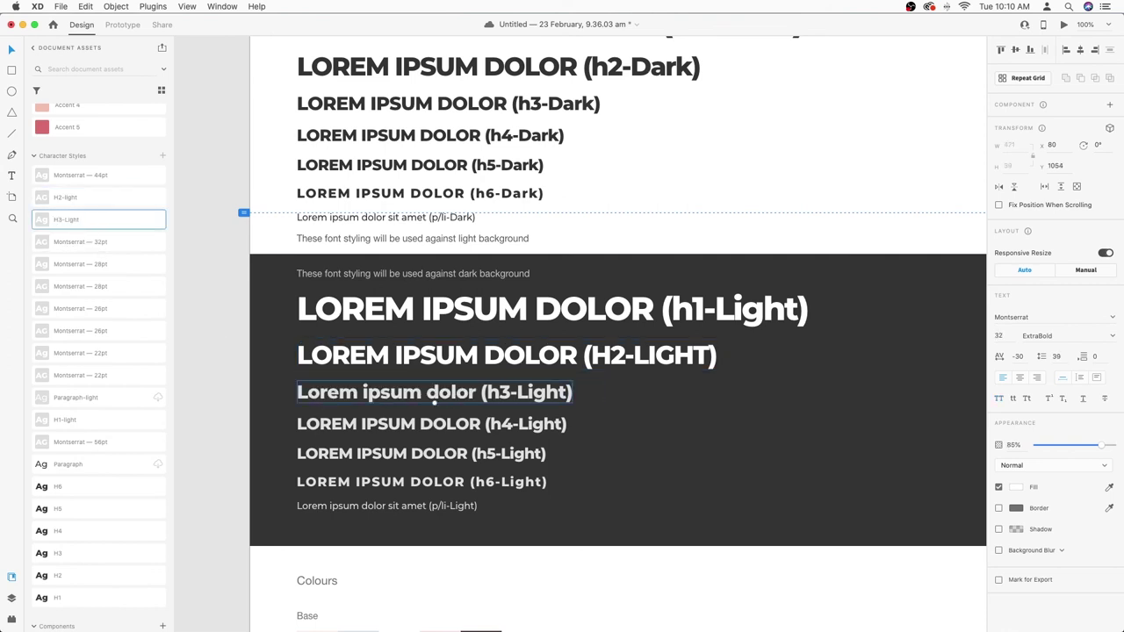
# Step: Rename the first 28pt Montserrat style H4-light and reapply the H3-Light style to the h3-Light heading
pyautogui.doubleClick(82, 267)
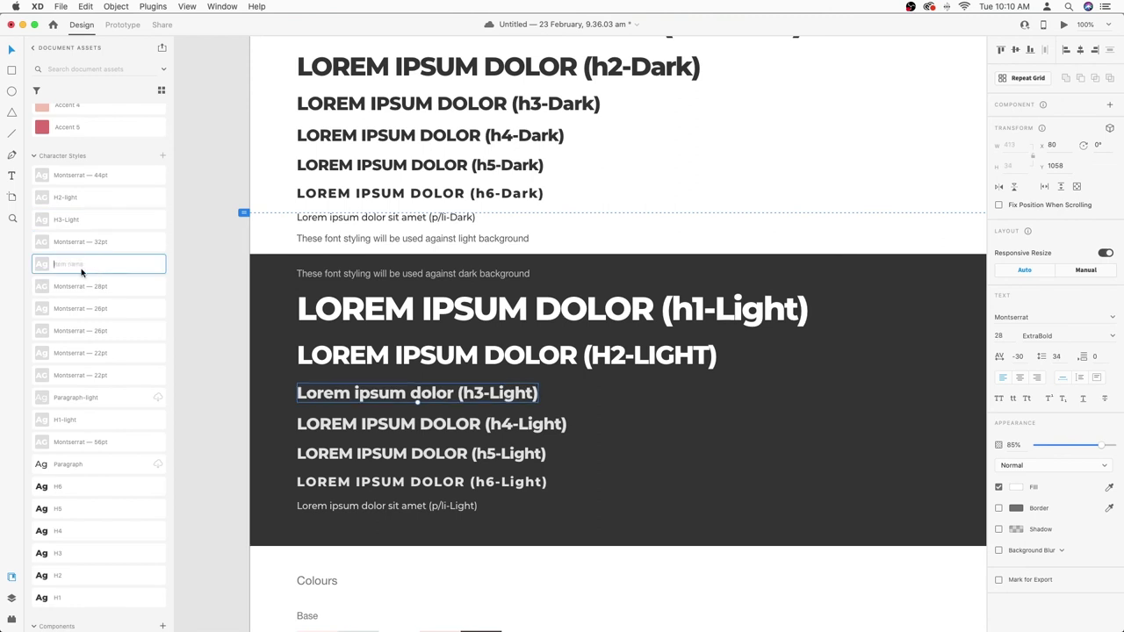
pyautogui.write('H4-light')
pyautogui.doubleClick(70, 220)
# Step: Delete the leftover unnamed 44pt and 32pt Montserrat character styles from the document assets
pyautogui.rightClick(101, 178)
pyautogui.click(123, 253)
pyautogui.press('super+z')
pyautogui.rightClick(121, 197)
pyautogui.click(140, 261)
pyautogui.rightClick(88, 242)
pyautogui.click(138, 309)
pyautogui.rightClick(111, 241)
pyautogui.click(145, 307)
# Step: Apply the H4-light and unnamed 28pt character styles to the h4-Light heading to compare them, undoing the last application
pyautogui.click(389, 424)
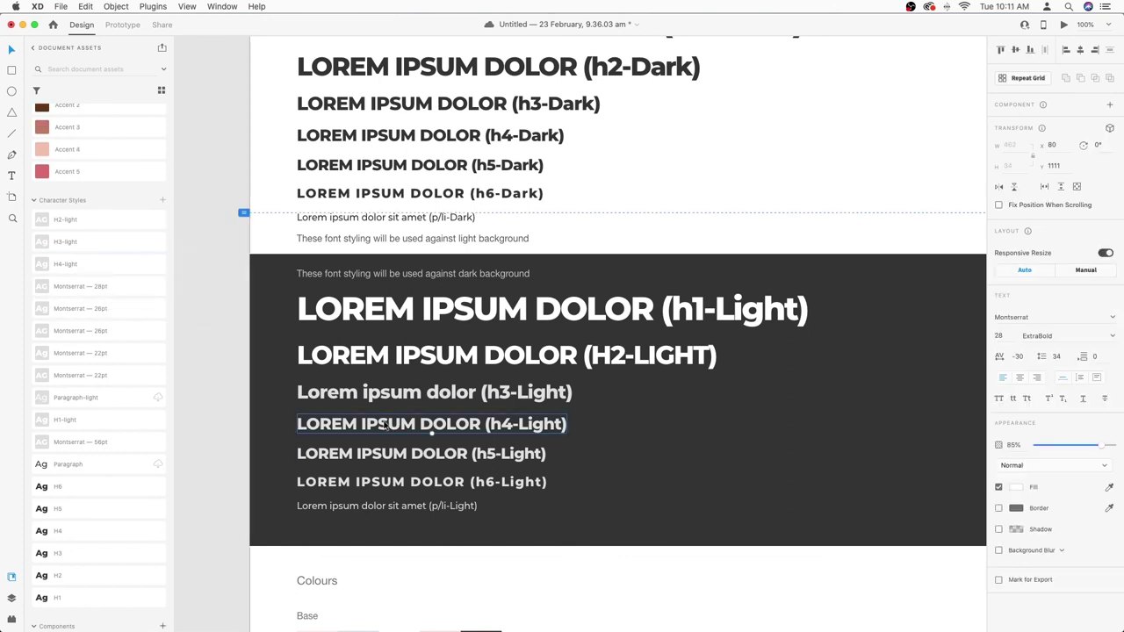
pyautogui.click(73, 264)
pyautogui.click(81, 290)
pyautogui.click(80, 271)
pyautogui.press('super+z')
pyautogui.click(190, 407)
pyautogui.click(356, 395)
pyautogui.click(367, 425)
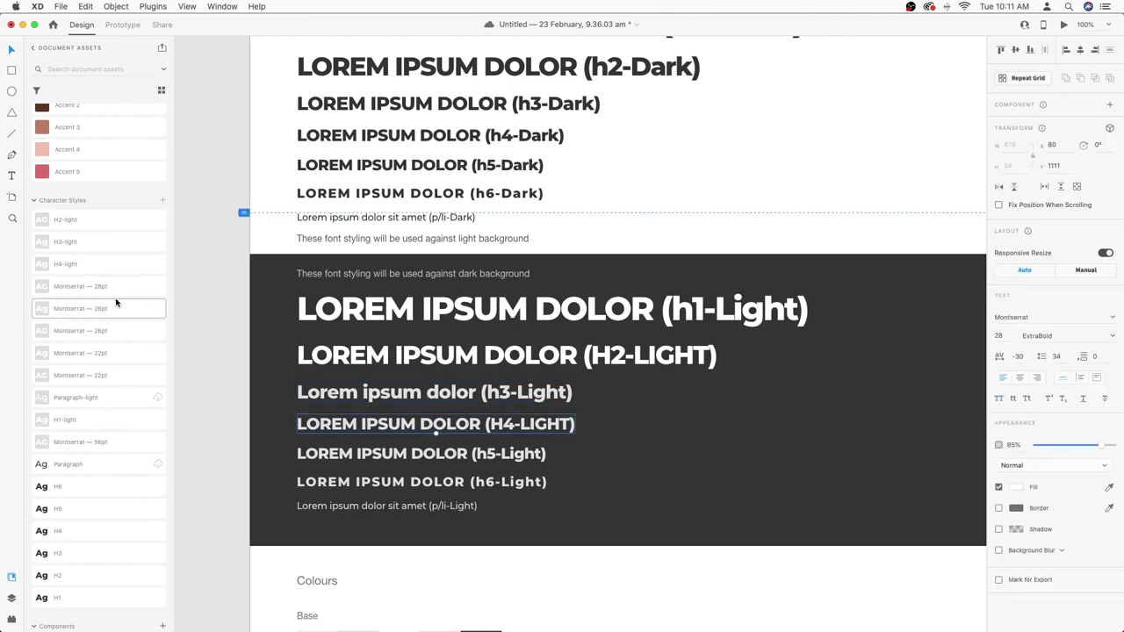
# Step: Apply the first 26pt style to the h5-Light heading and the first 22pt style to h6-Light, naming them H5-Light and H6-Light
pyautogui.click(309, 451)
pyautogui.doubleClick(95, 309)
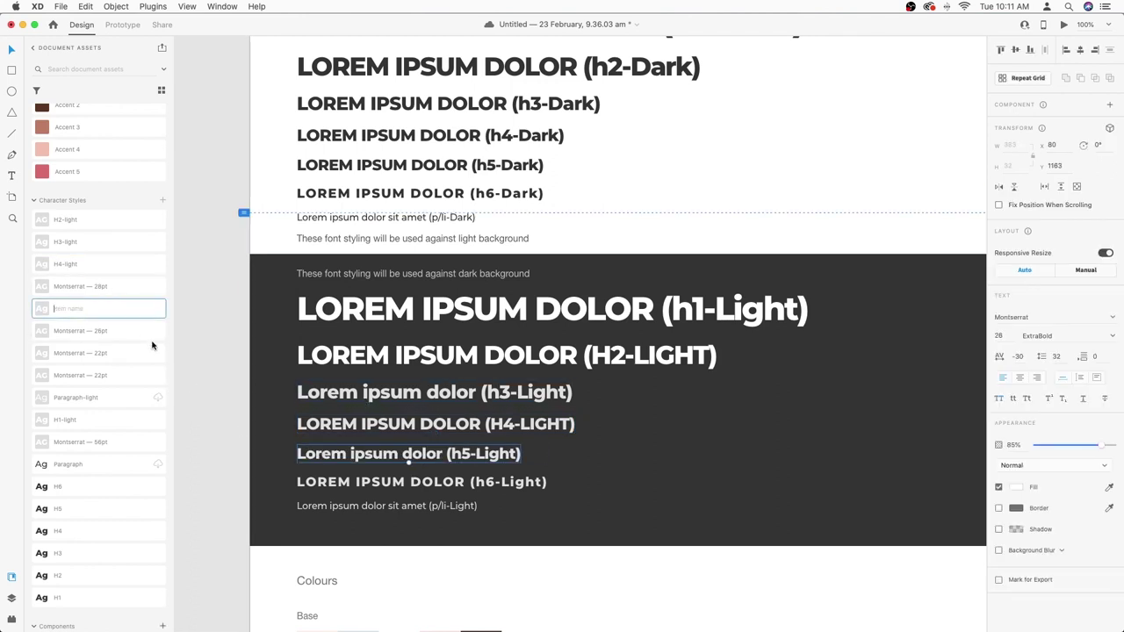
pyautogui.click(411, 482)
pyautogui.doubleClick(95, 353)
pyautogui.write('H')
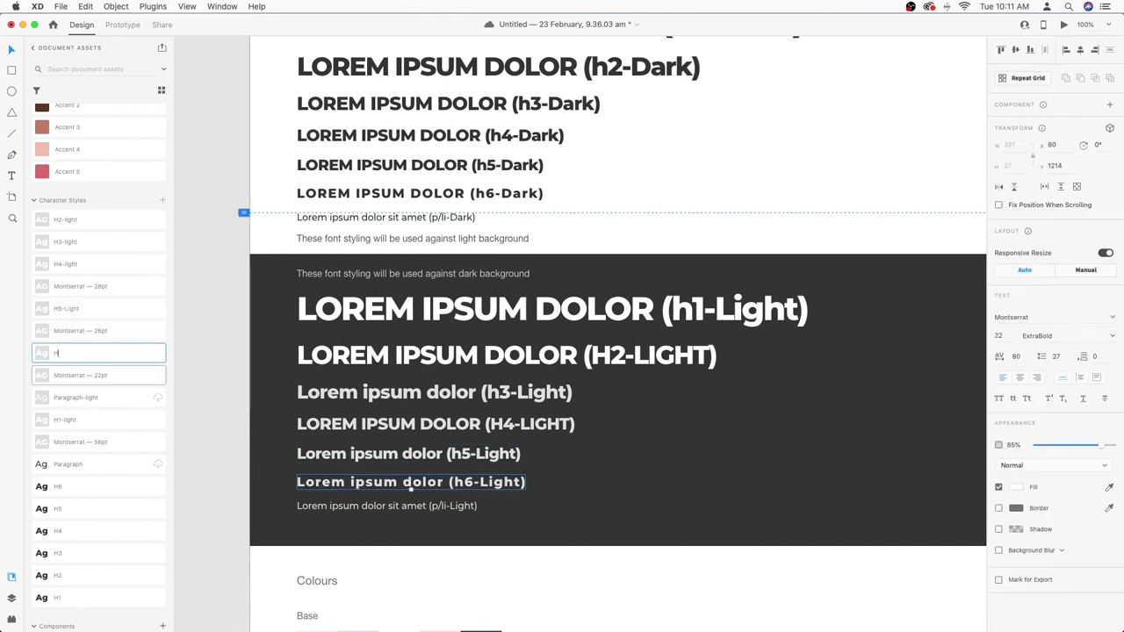
# Step: Delete the leftover unnamed Montserrat character styles at 56pt, 22pt, 26pt and 28pt from the document assets
pyautogui.click(198, 379)
pyautogui.scroll(1, 97, 380)
pyautogui.rightClick(88, 397)
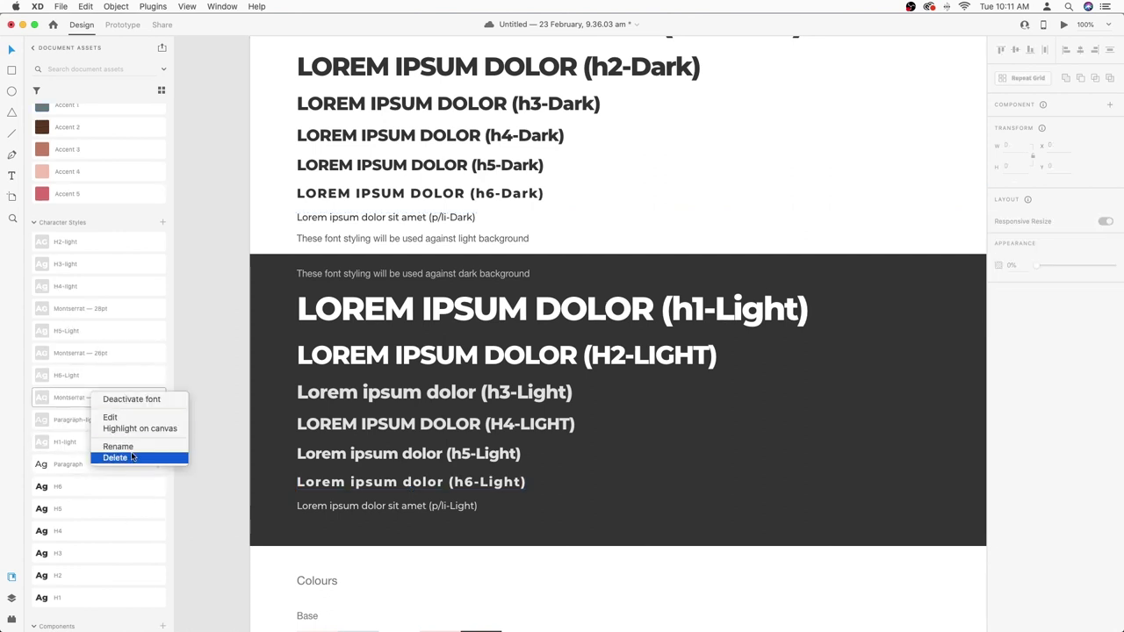
pyautogui.click(117, 463)
pyautogui.rightClick(93, 375)
pyautogui.click(117, 438)
pyautogui.rightClick(92, 353)
pyautogui.click(117, 416)
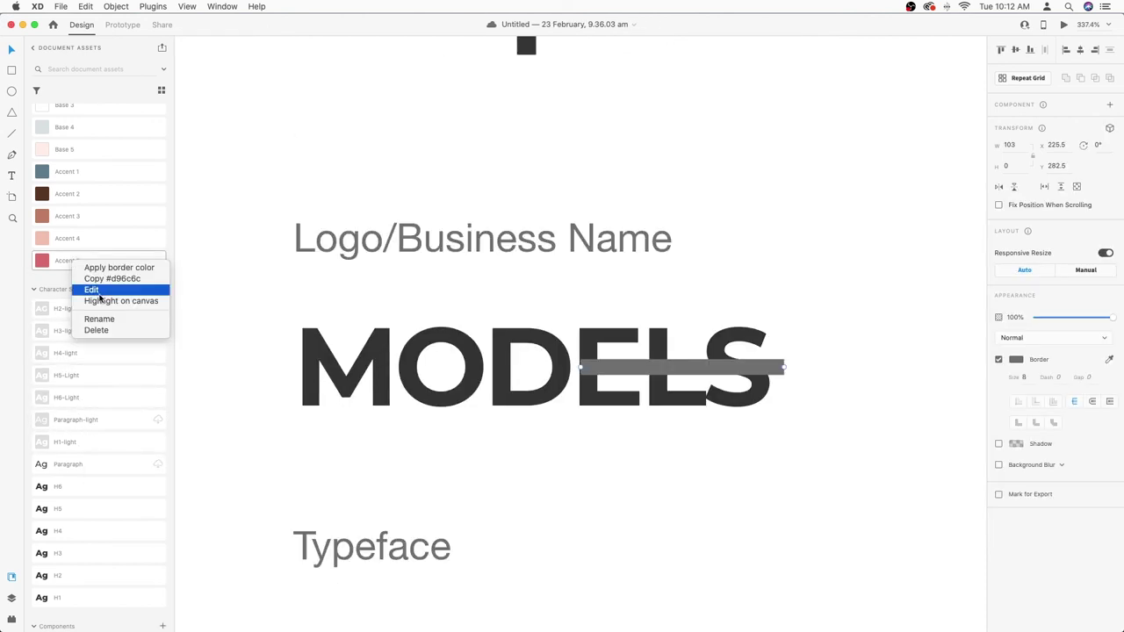
# Step: Colour the line across the MODELS logo with Accent 5 and fill the logo text with Accent 1
pyautogui.click(116, 267)
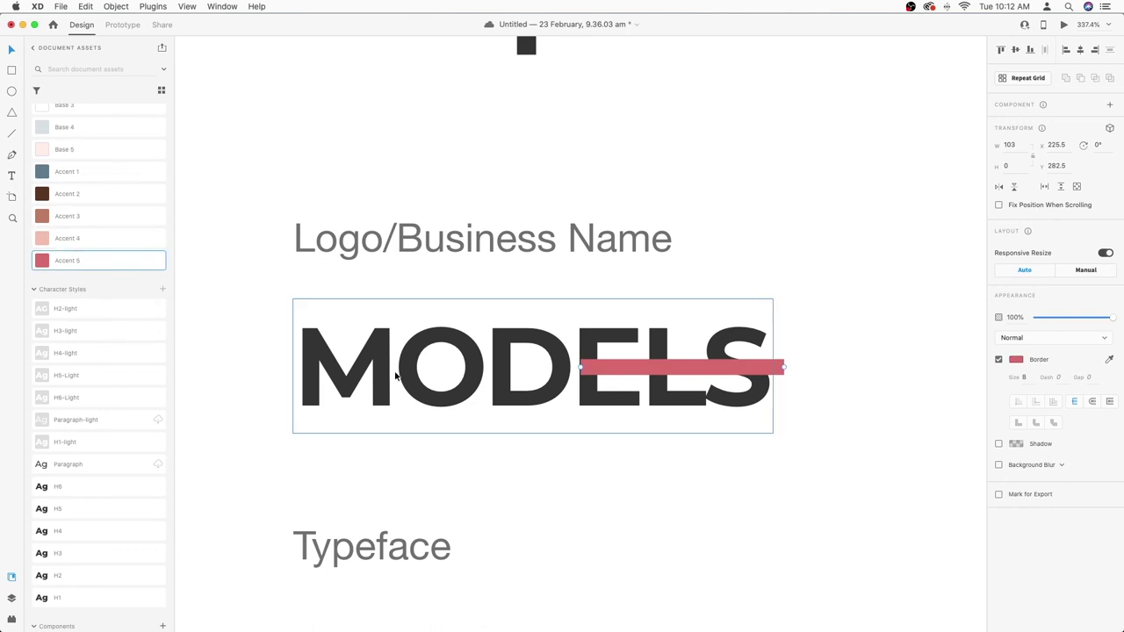
pyautogui.click(395, 374)
pyautogui.click(115, 180)
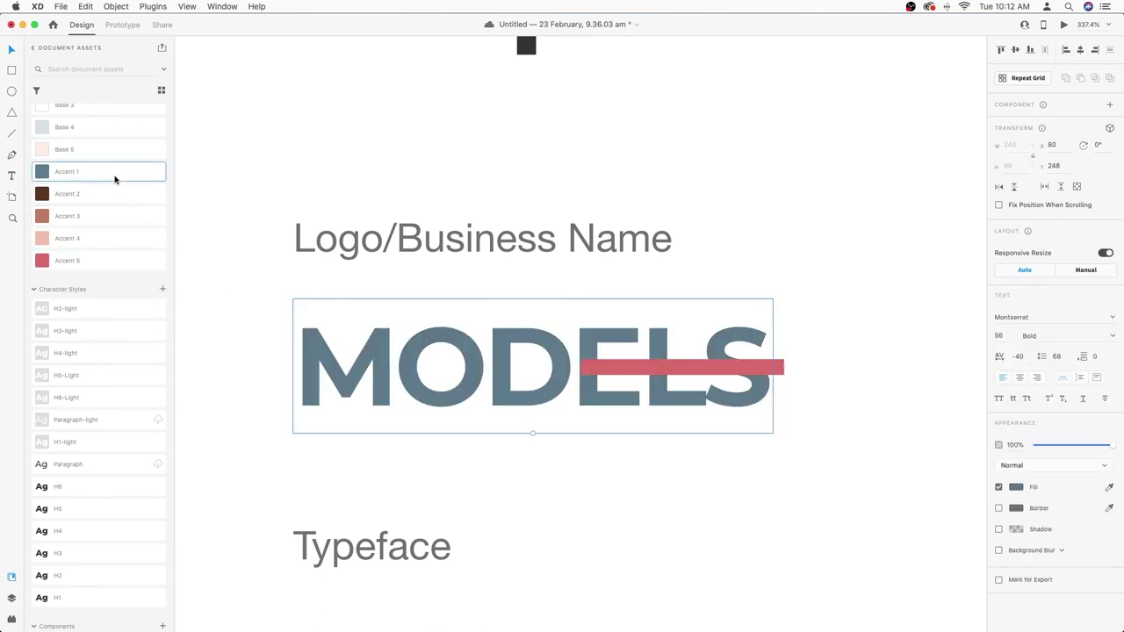
pyautogui.press('super+minus')
pyautogui.press('super+minus')
pyautogui.press('super+minus')
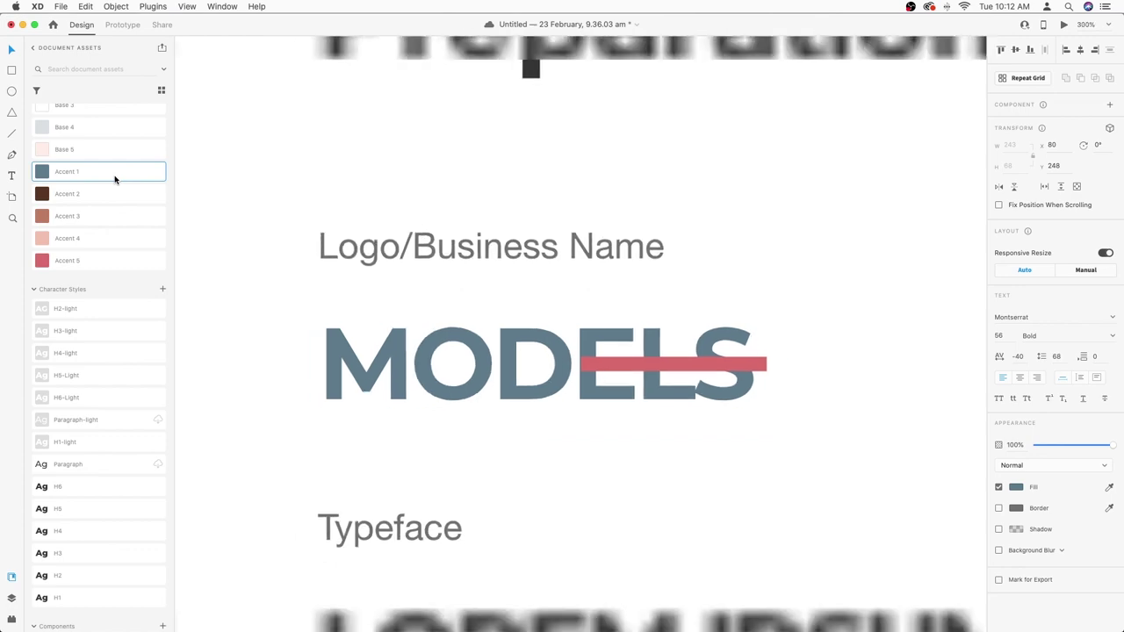